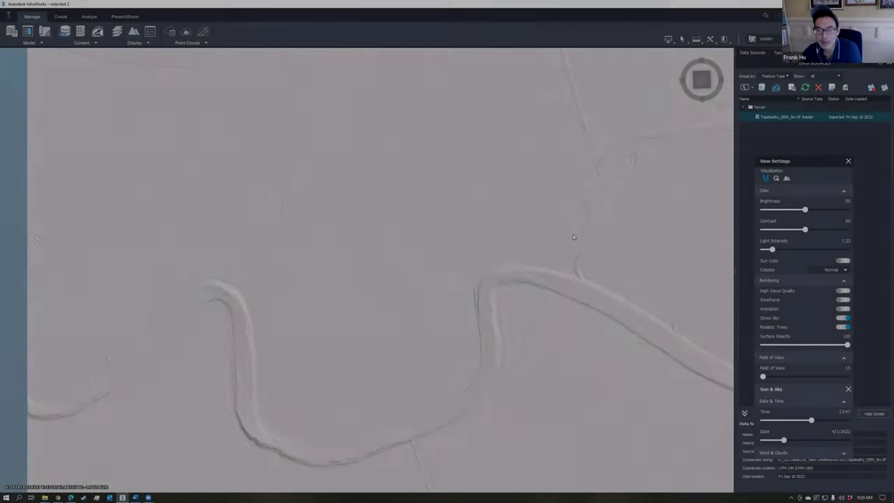
- Turn on High Visual Quality rendering for the terrain view
scroll(543, 234, down, 3)
middle_drag(557, 225, 548, 247)
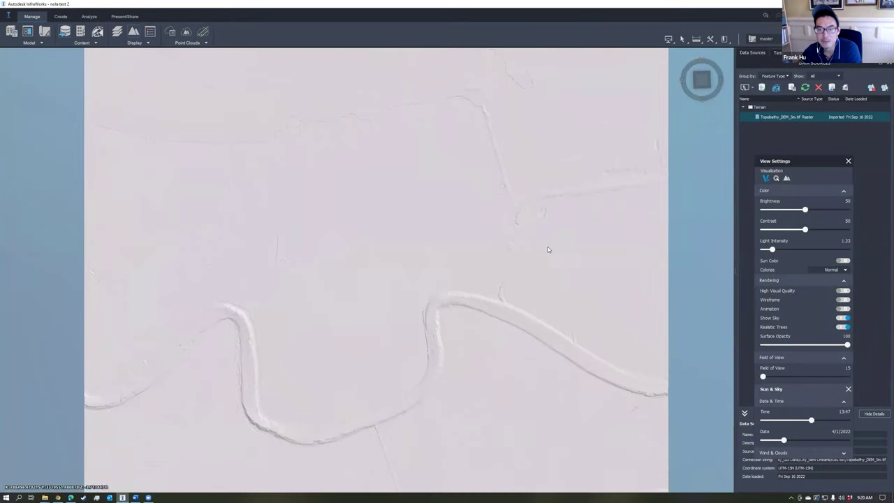
scroll(548, 242, down, 2)
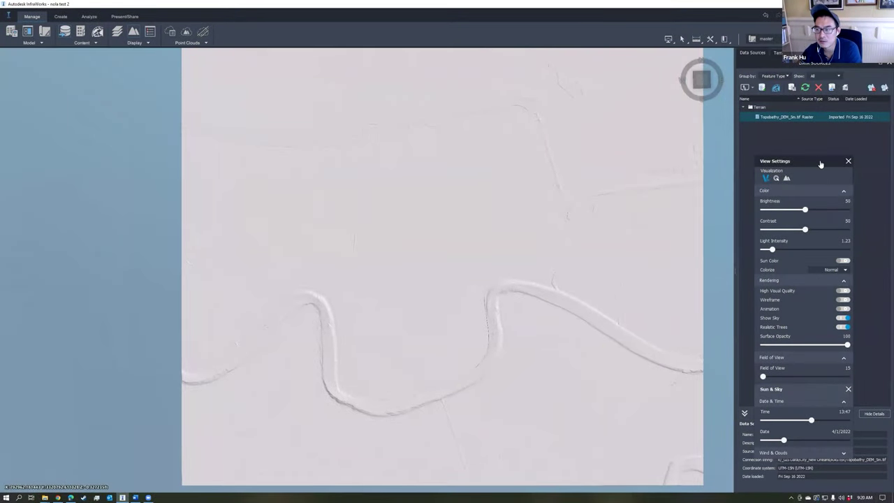
drag(821, 164, 831, 202)
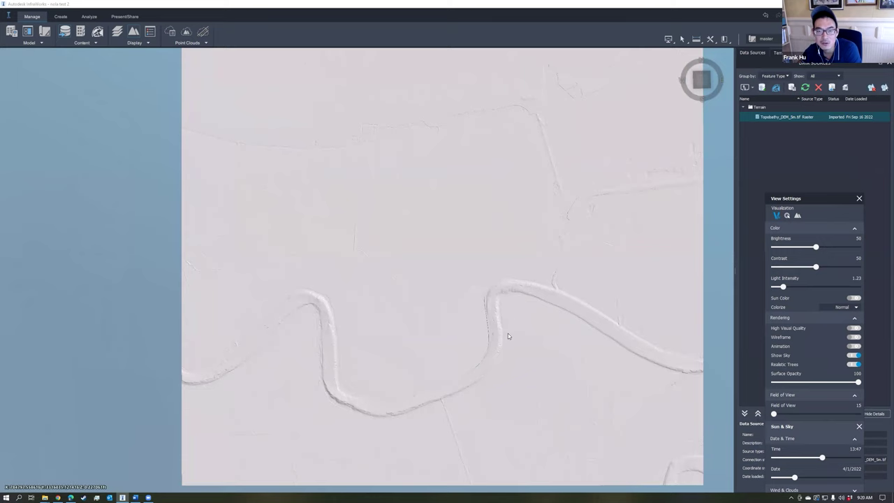
shift+middle_drag(505, 340, 489, 293)
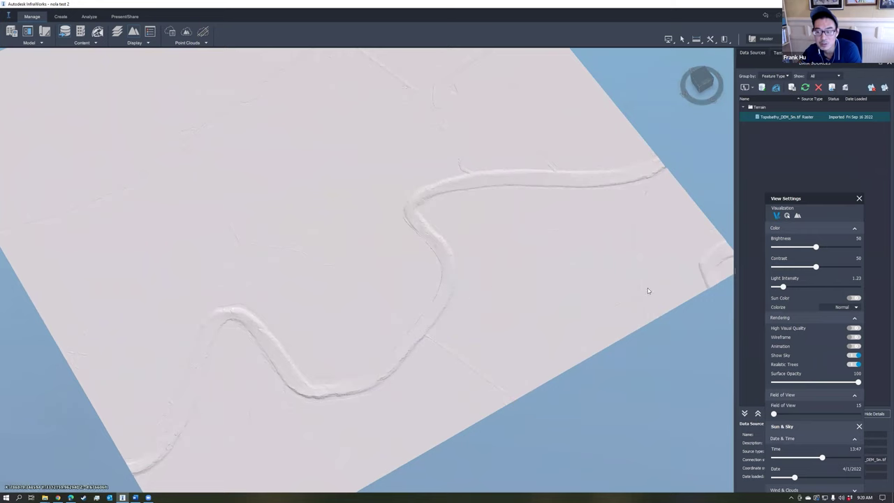
click(854, 328)
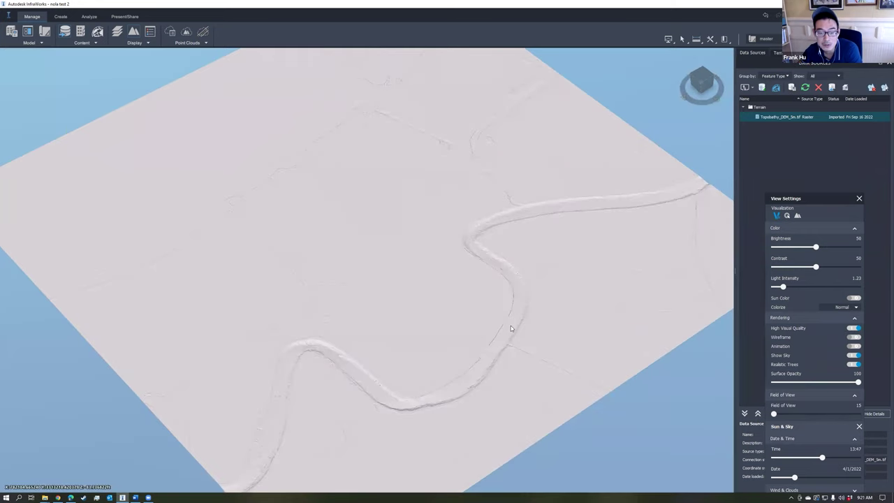
shift+middle_drag(528, 308, 480, 340)
- Set the terrain raster source's Z scale to 10 and refresh the model to exaggerate the relief
double_click(775, 118)
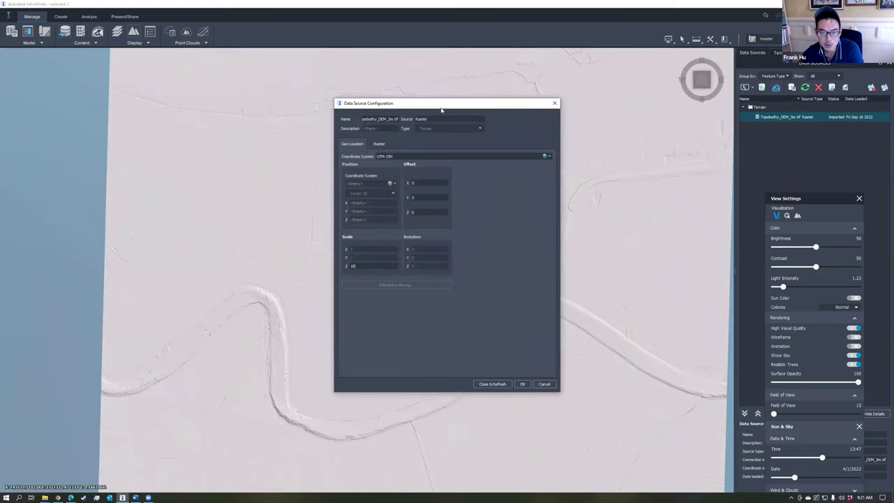
drag(451, 104, 573, 99)
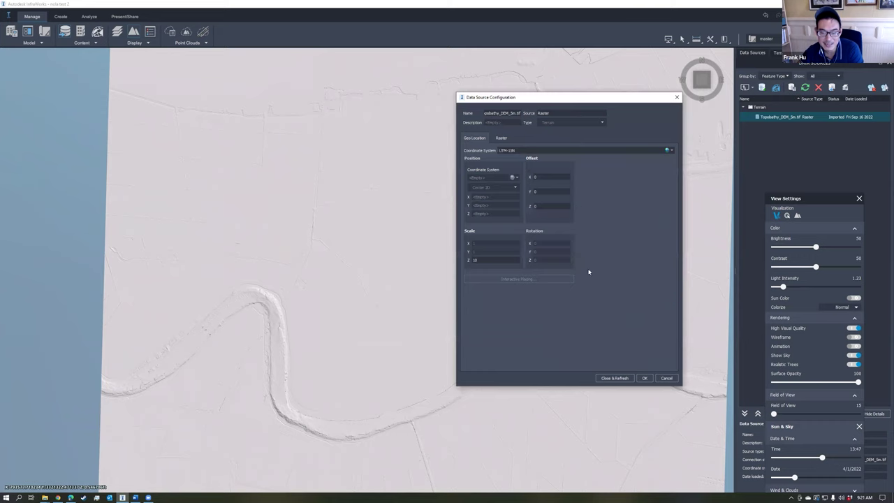
click(614, 378)
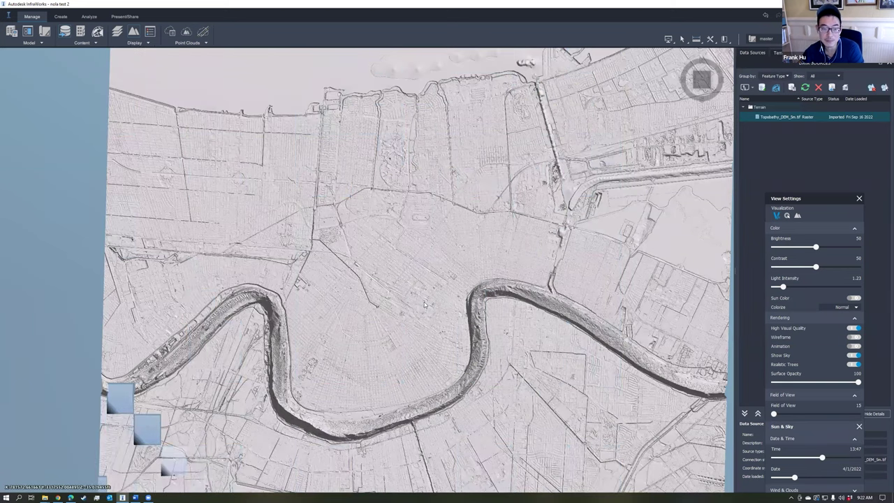
- Display the x10 Terrain Positive (ft) theme on the exaggerated terrain
scroll(424, 304, up, 6)
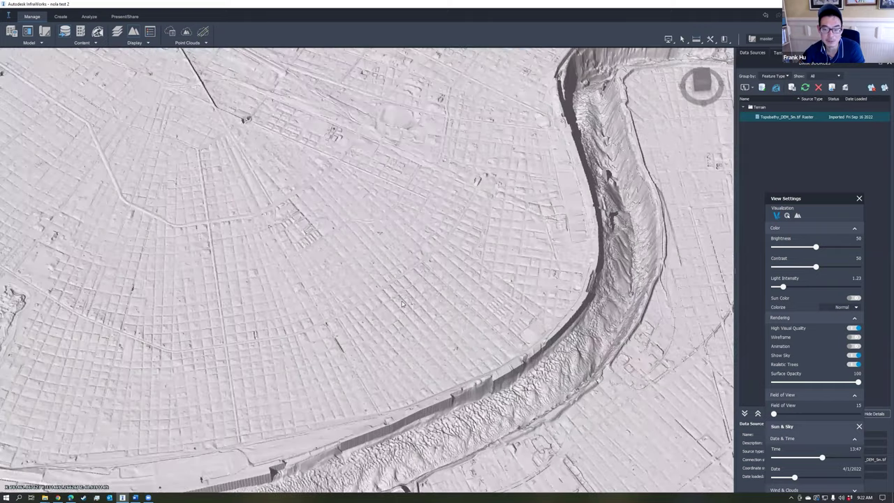
scroll(403, 302, up, 6)
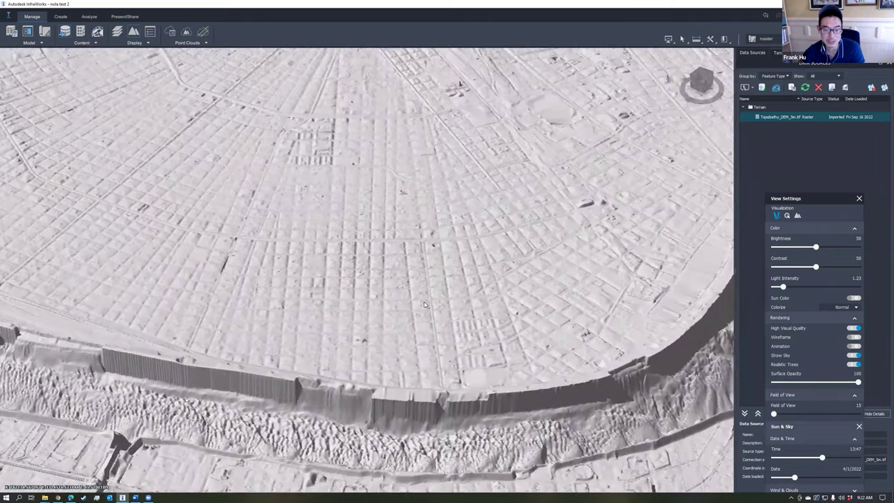
scroll(424, 304, up, 6)
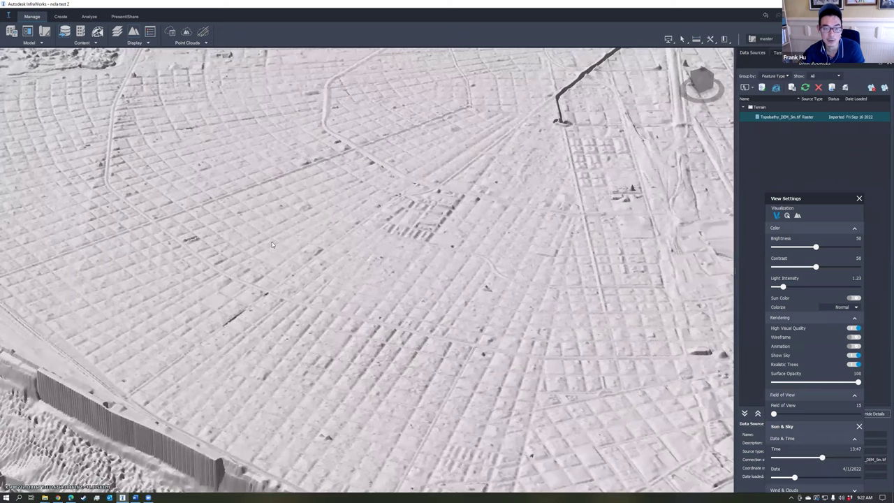
scroll(403, 268, down, 10)
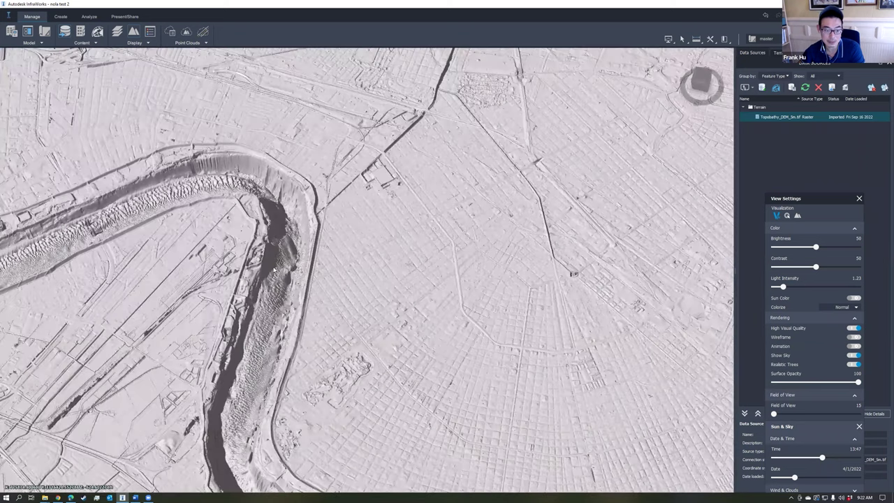
middle_drag(313, 324, 430, 326)
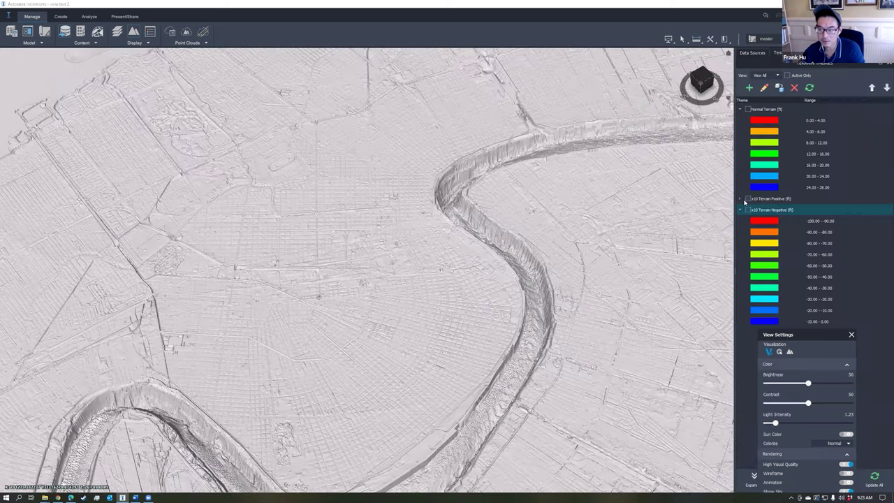
click(748, 199)
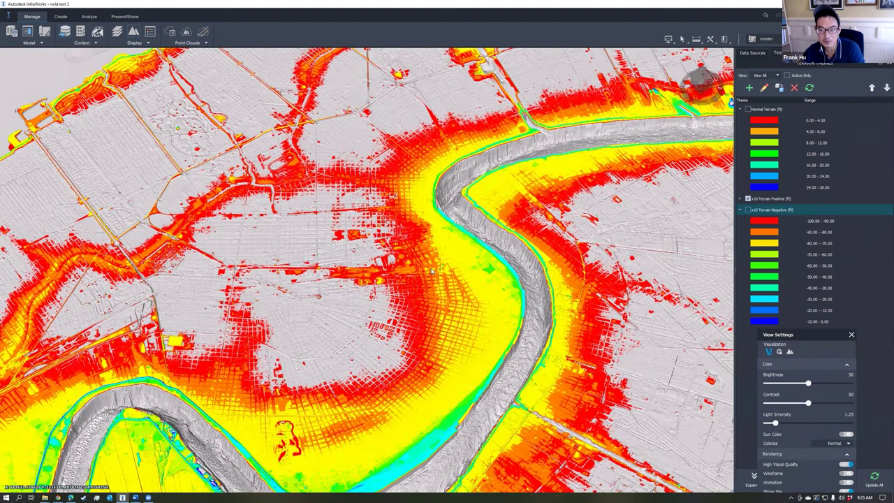
- Examine the positive elevations around the river and expand the color ranges of the x10 Terrain Positive theme
scroll(433, 258, down, 4)
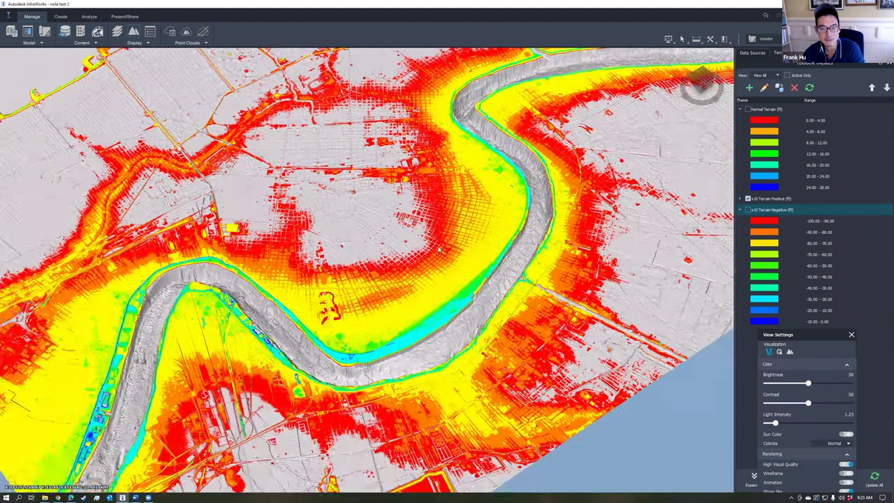
scroll(439, 369, up, 3)
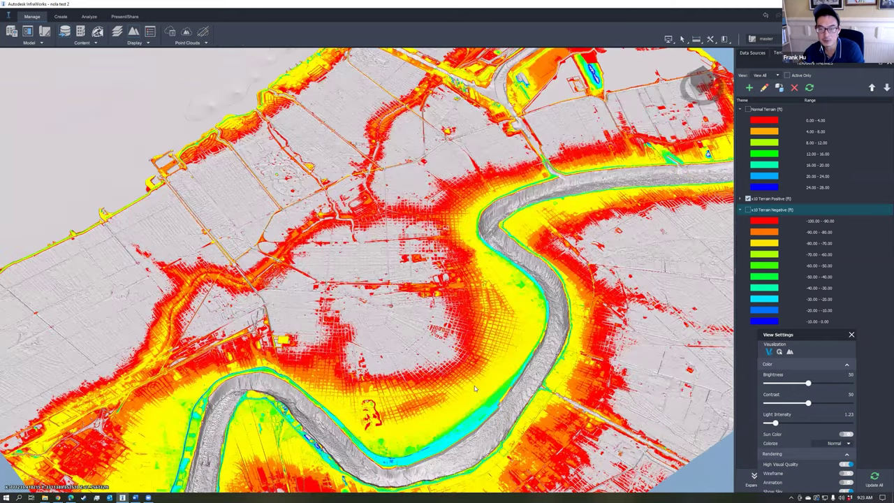
scroll(478, 388, up, 3)
shift+middle_drag(491, 378, 578, 341)
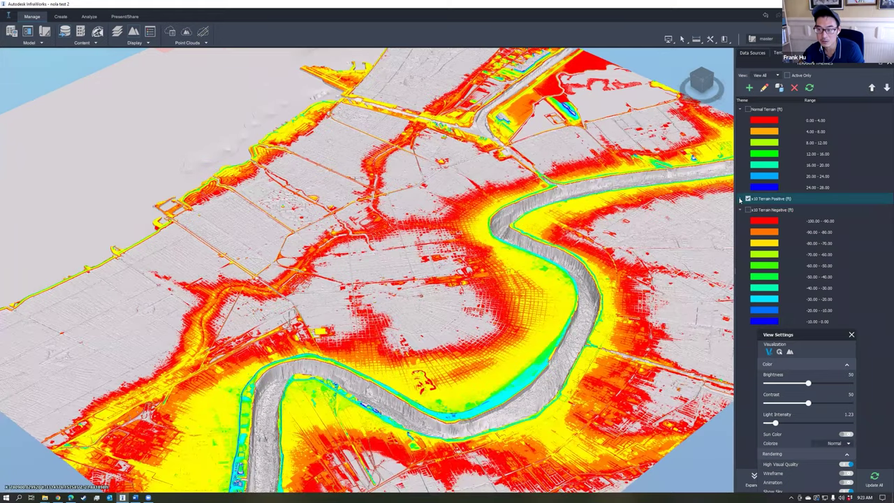
click(740, 199)
drag(787, 336, 753, 414)
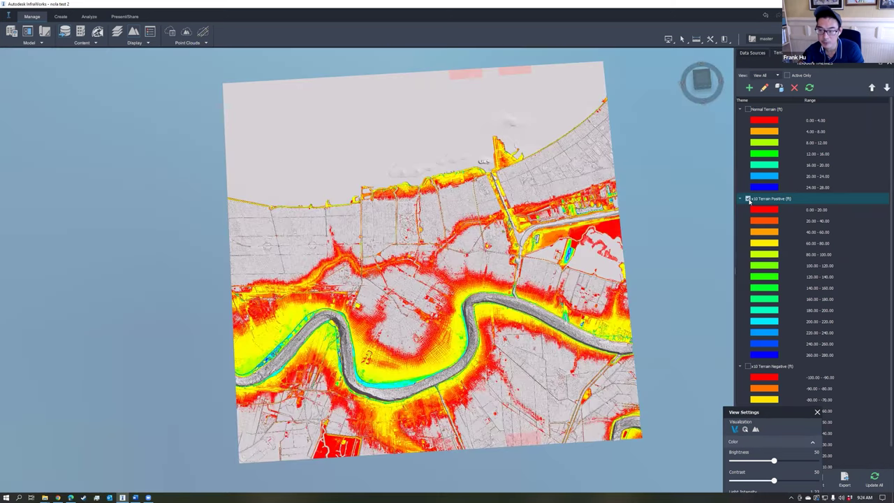
- Switch off the x10 Terrain Positive theme and display the x10 Terrain Negative (ft) theme instead
click(748, 199)
click(748, 367)
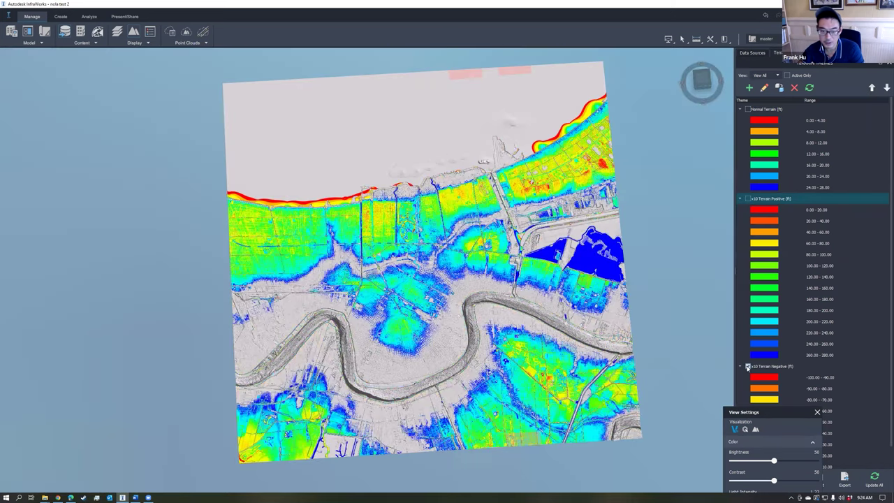
drag(435, 323, 427, 343)
scroll(447, 335, up, 3)
drag(463, 237, 501, 226)
drag(534, 178, 453, 199)
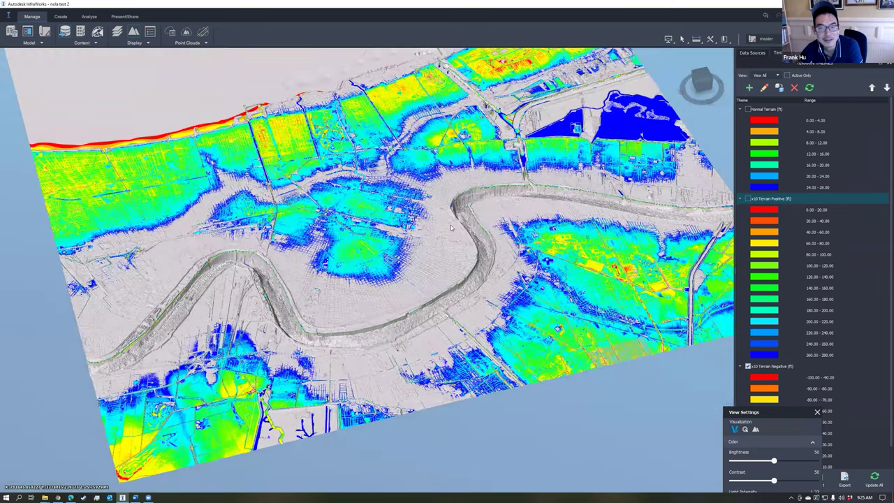
middle_drag(487, 185, 483, 239)
- Switch to ArcGIS Pro and open the recent project NOLA 4
key(alt+Tab)
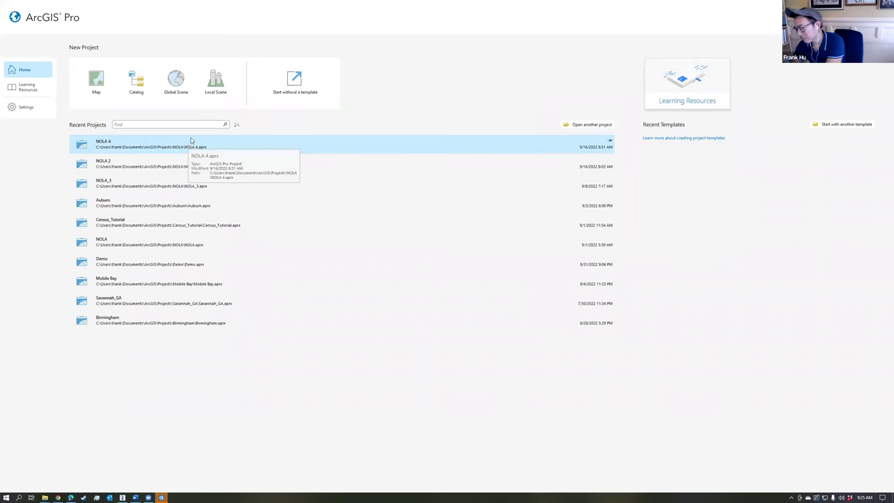
click(171, 143)
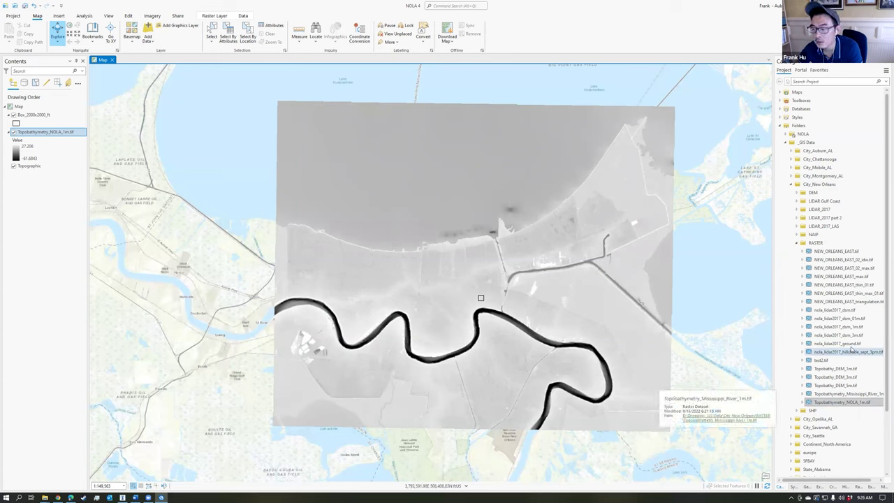
- Add the nola_lidar2017_dsm_01m.tif raster, Building_Footprints.shp and a second Box_2000x2000_ft layer to the map
drag(851, 322, 508, 315)
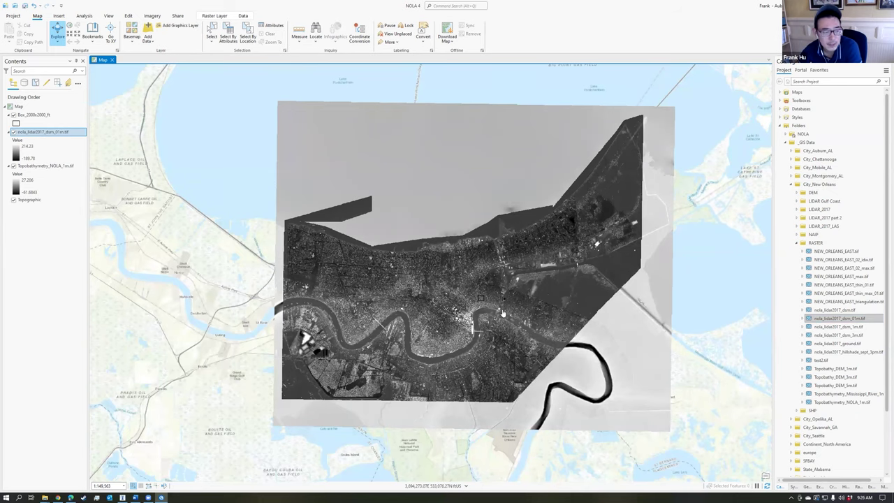
scroll(503, 314, up, 5)
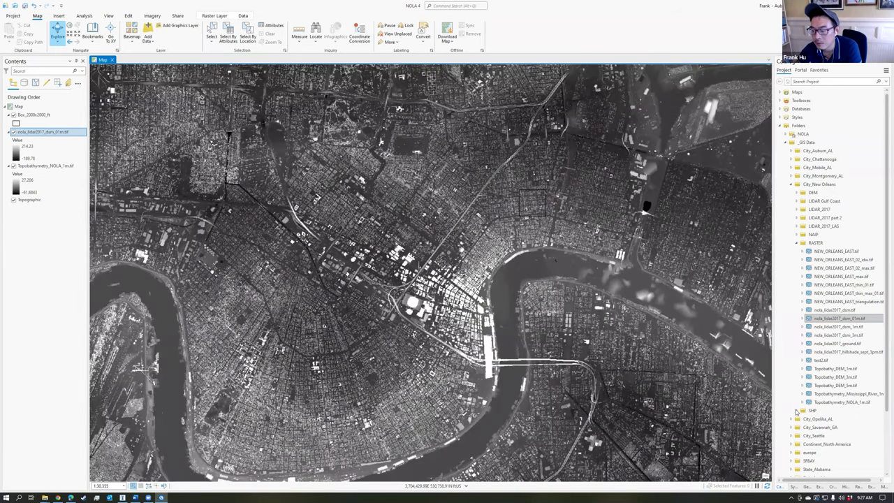
click(786, 134)
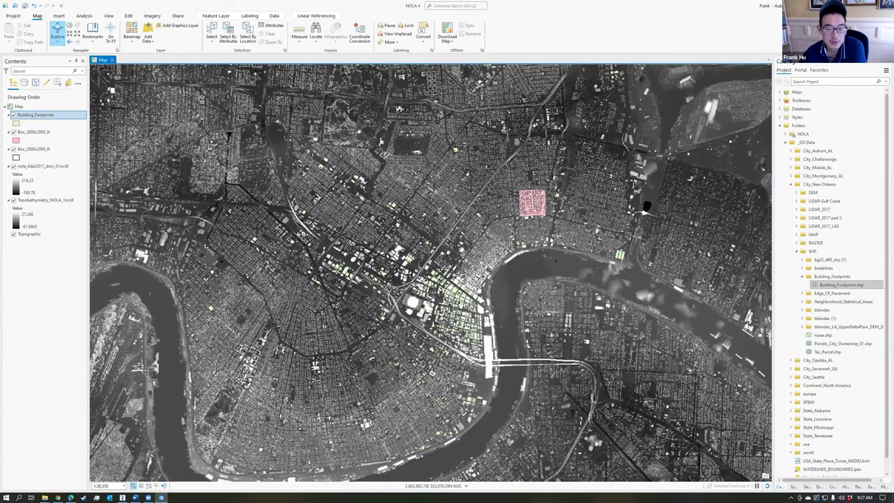
- Hide the building footprints, pink box and both raster layers, and change the basemap to World Imagery
click(14, 132)
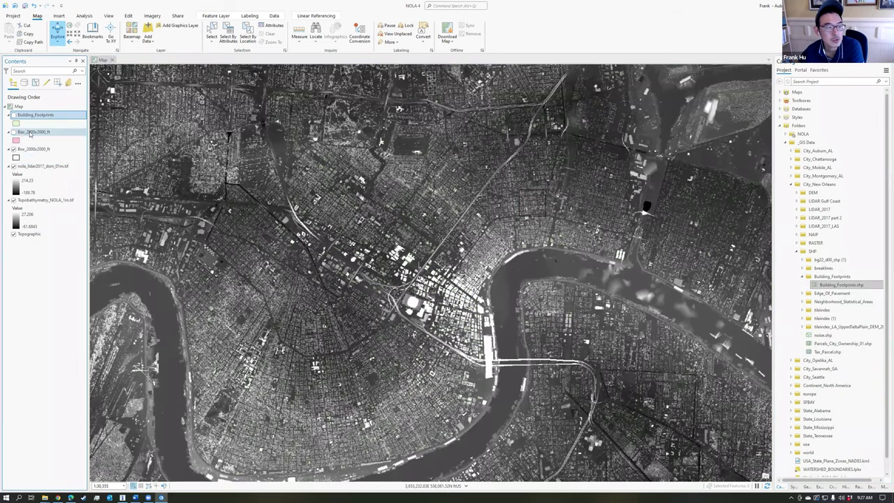
click(14, 166)
click(13, 200)
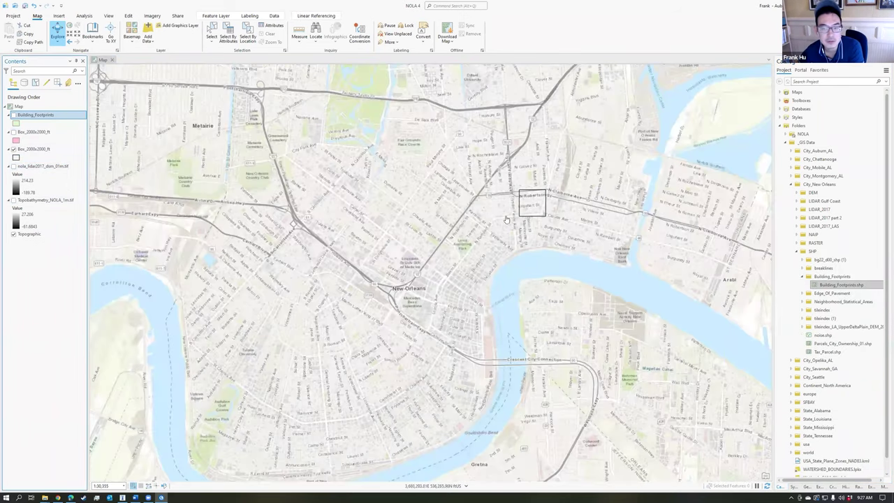
click(131, 33)
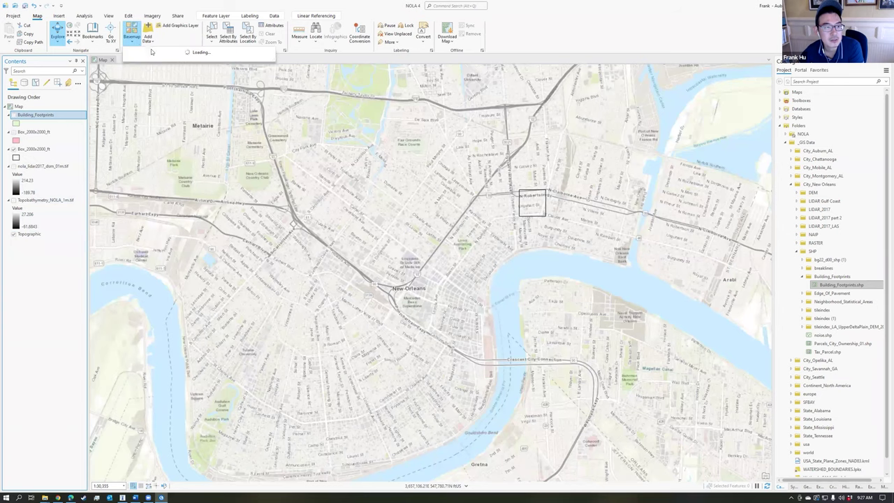
click(160, 68)
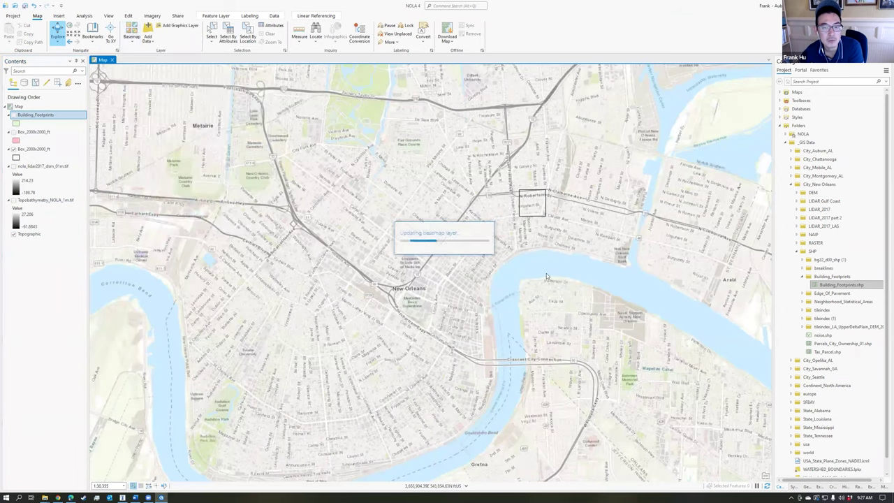
- Select the square feature of the outlined Box_2000x2000_ft layer on the map
click(44, 149)
click(211, 34)
click(539, 197)
middle_drag(539, 196, 522, 222)
scroll(522, 222, up, 1)
scroll(522, 222, up, 3)
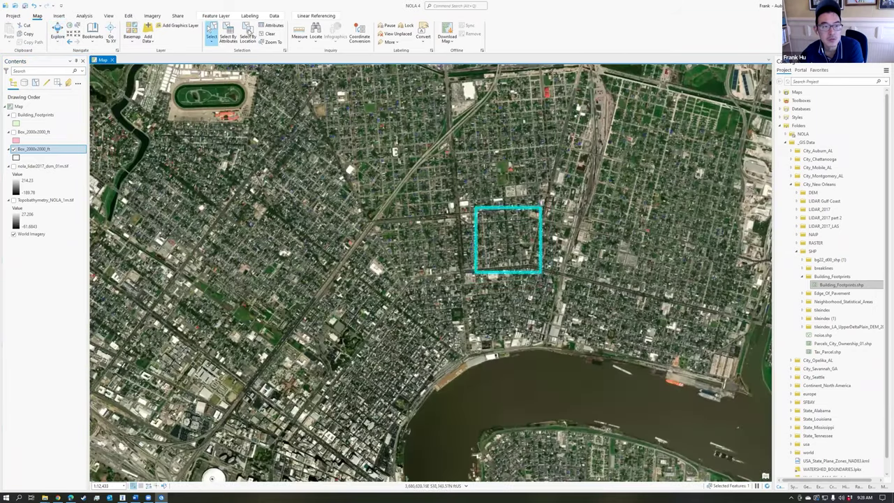
- Move the selected square west to the residential blocks just east of the highway interchange
click(271, 33)
drag(508, 241, 432, 301)
middle_drag(490, 299, 551, 283)
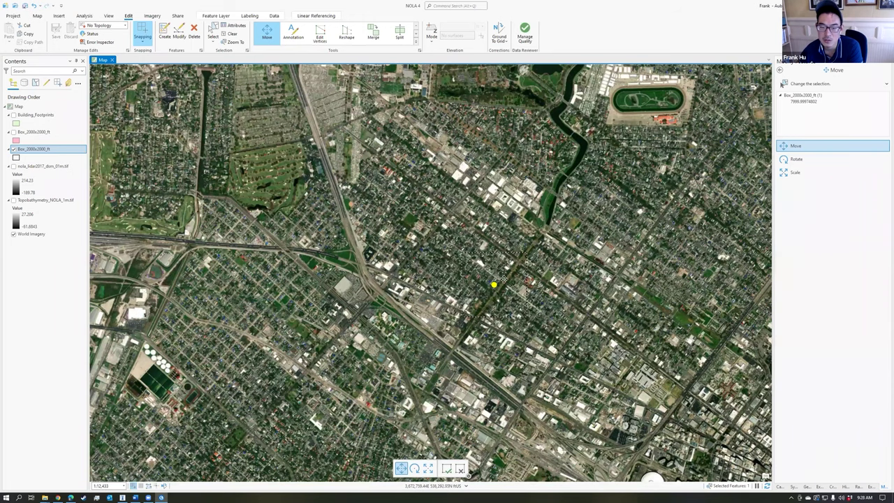
middle_drag(494, 284, 552, 305)
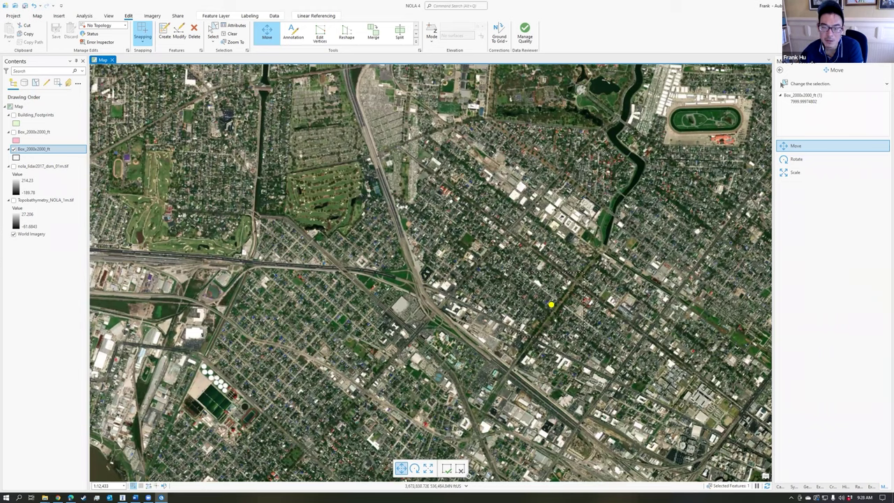
middle_drag(552, 304, 436, 272)
scroll(342, 300, down, 2)
scroll(394, 284, up, 4)
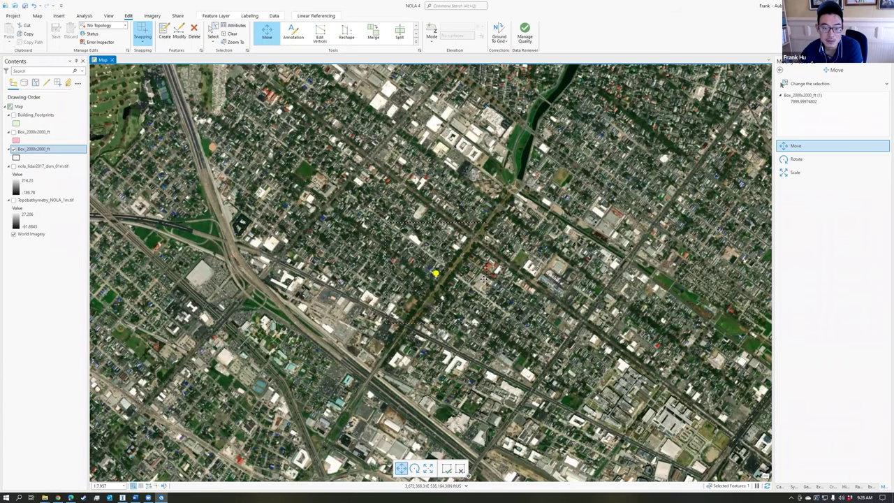
middle_drag(422, 297, 469, 272)
scroll(585, 268, up, 1)
scroll(586, 267, up, 2)
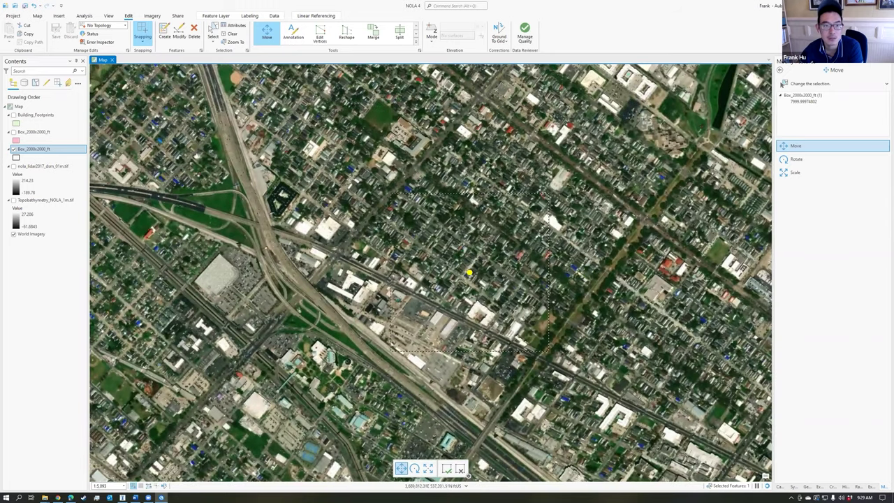
- Rotate the selected 2000x2000 ft square about 45 degrees so that it stands as a diamond
right_click(455, 224)
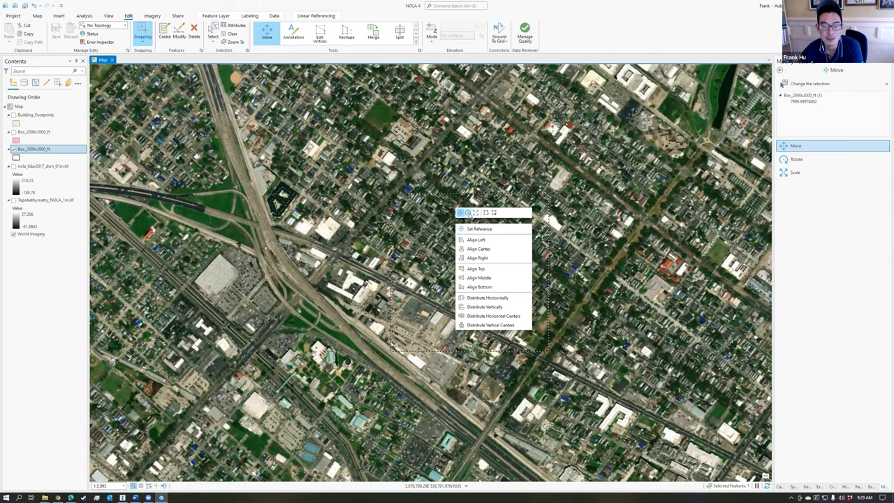
click(468, 212)
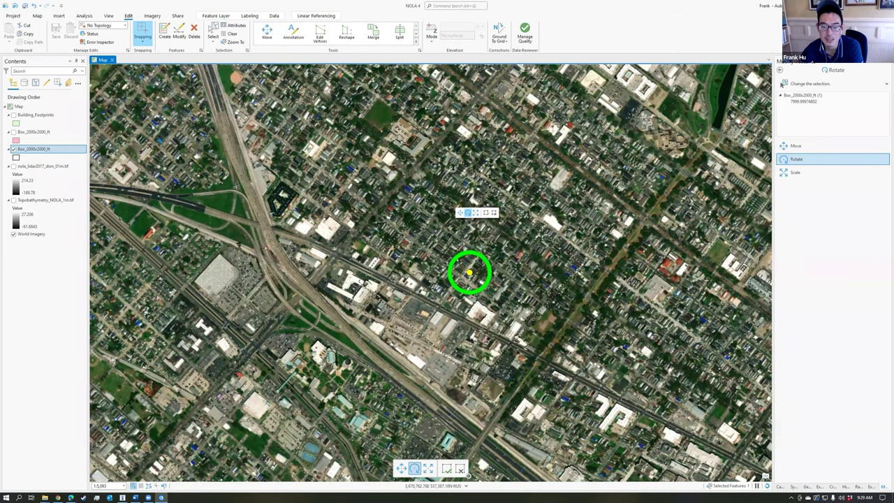
- Move the rotated square west over the highway and canal crossing south of the golf courses, and finish the move
scroll(426, 252, down, 4)
middle_drag(419, 252, 467, 246)
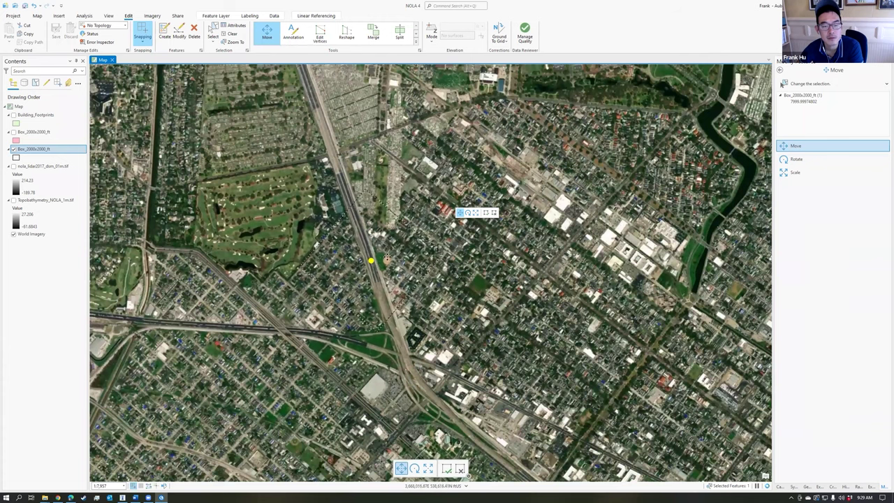
drag(387, 259, 175, 331)
middle_drag(281, 326, 397, 294)
scroll(256, 318, up, 3)
middle_drag(256, 318, 315, 303)
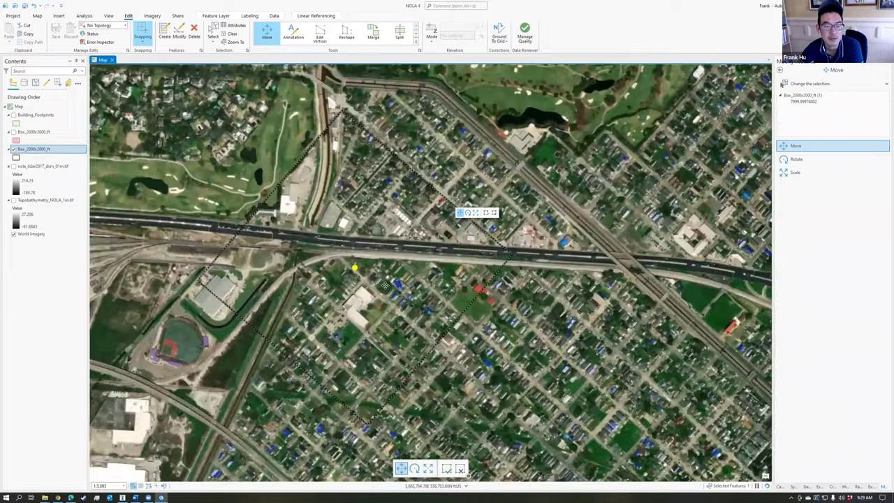
scroll(324, 290, down, 1)
drag(373, 276, 387, 301)
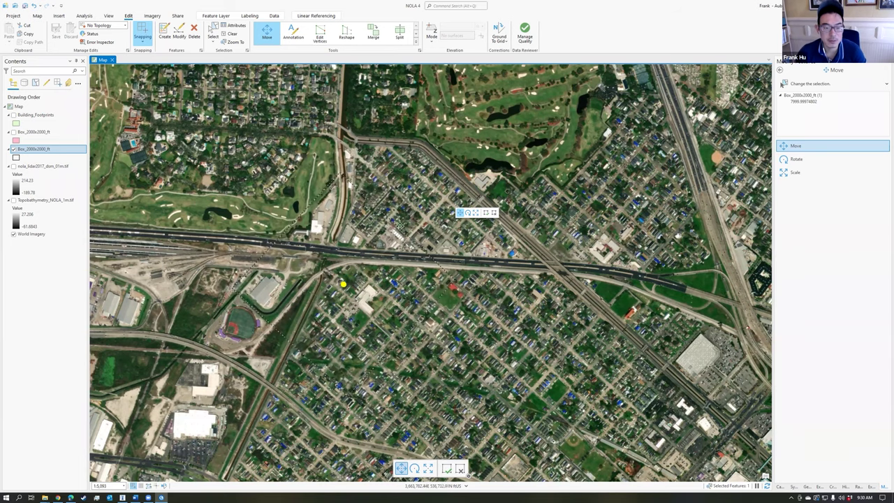
key(F2)
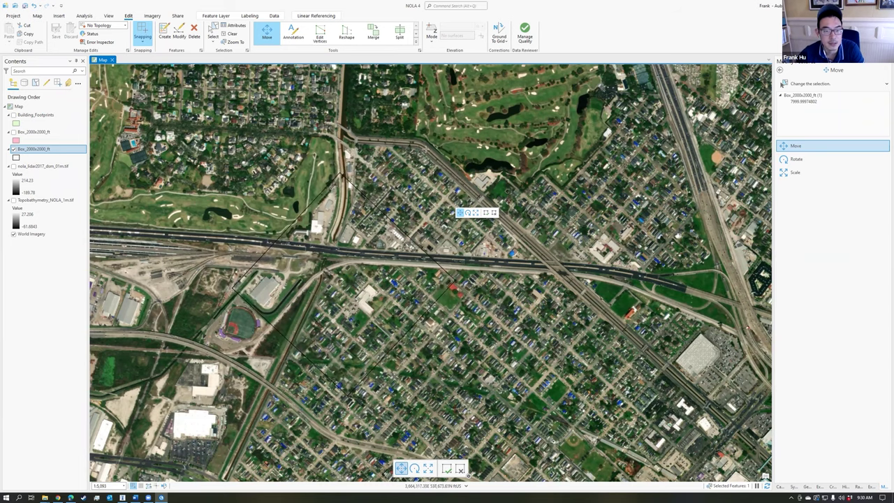
- Clear the feature selection and save all edits to the box layer
click(363, 207)
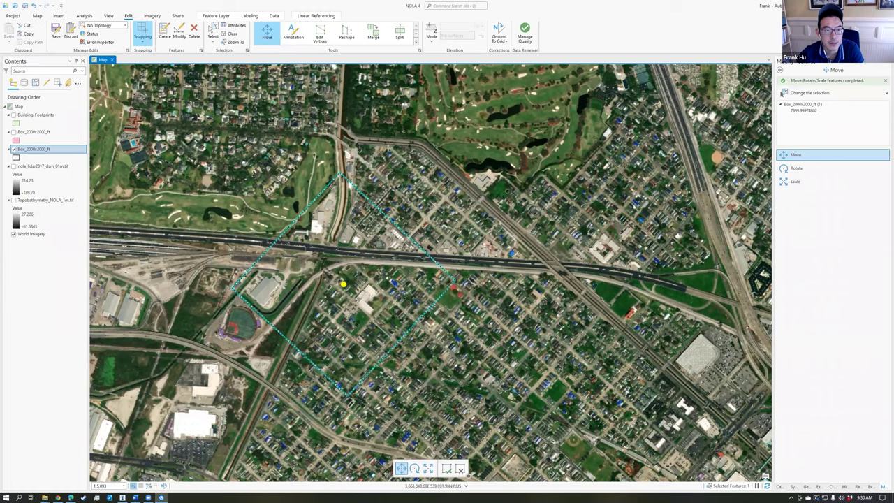
click(782, 92)
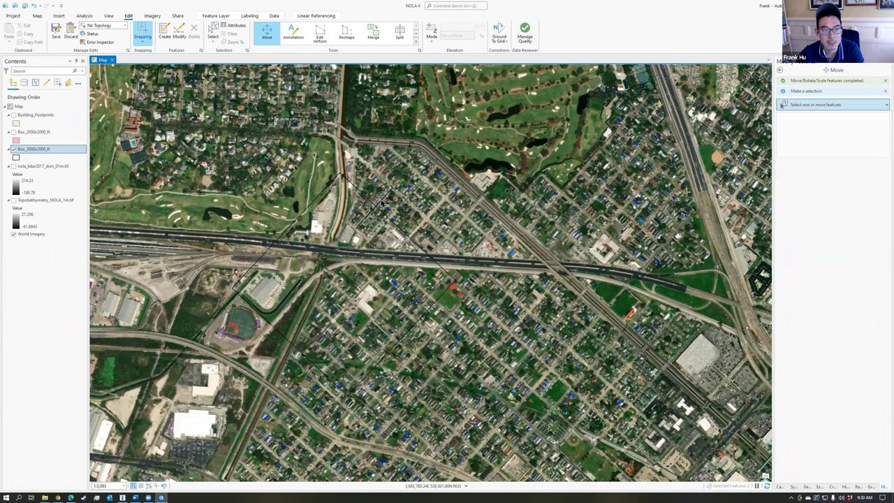
click(56, 35)
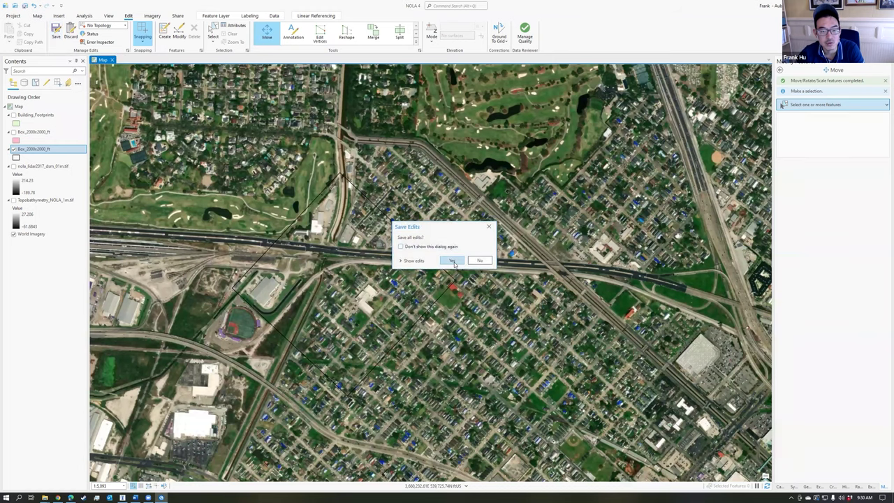
click(452, 262)
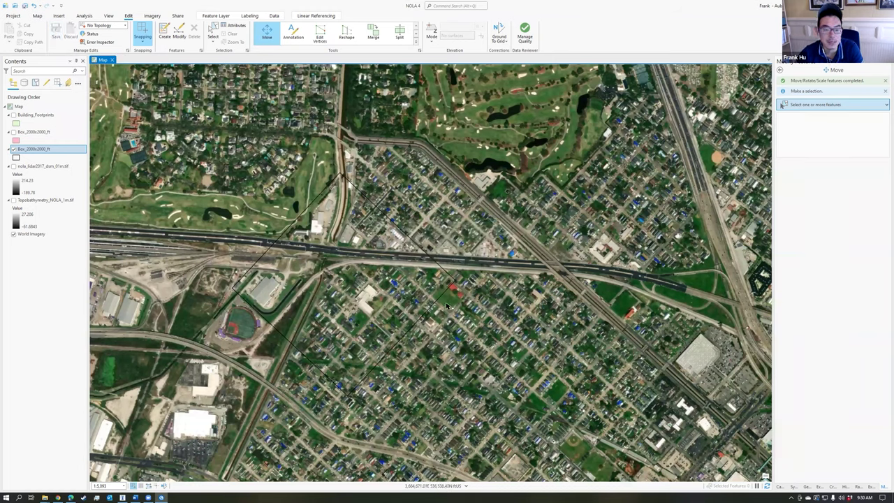
- Show the Topobathymetry_NOLA_1m.tif raster under the box outline, keeping the lidar DSM raster hidden
middle_drag(424, 288, 463, 263)
scroll(464, 262, up, 1)
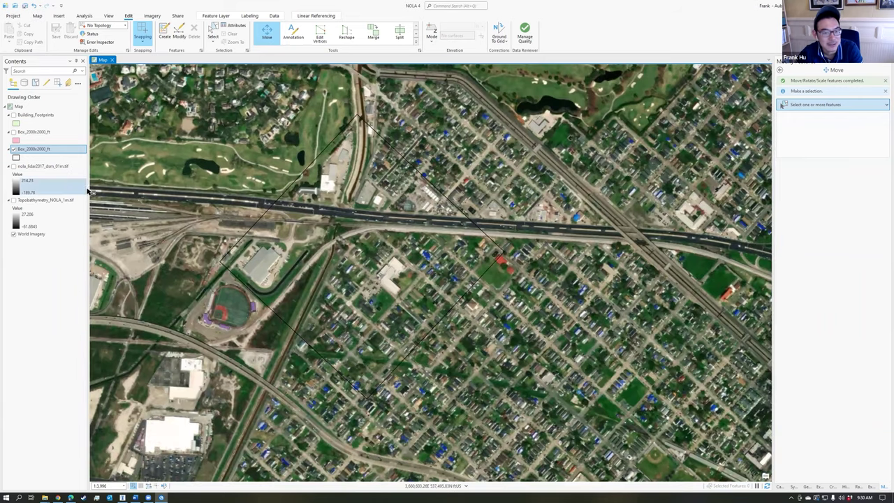
scroll(328, 234, up, 1)
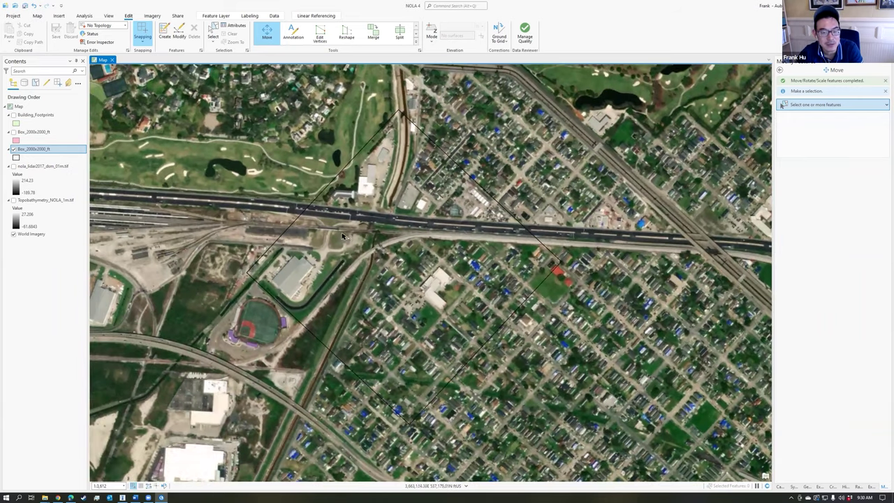
click(14, 166)
click(14, 200)
click(14, 166)
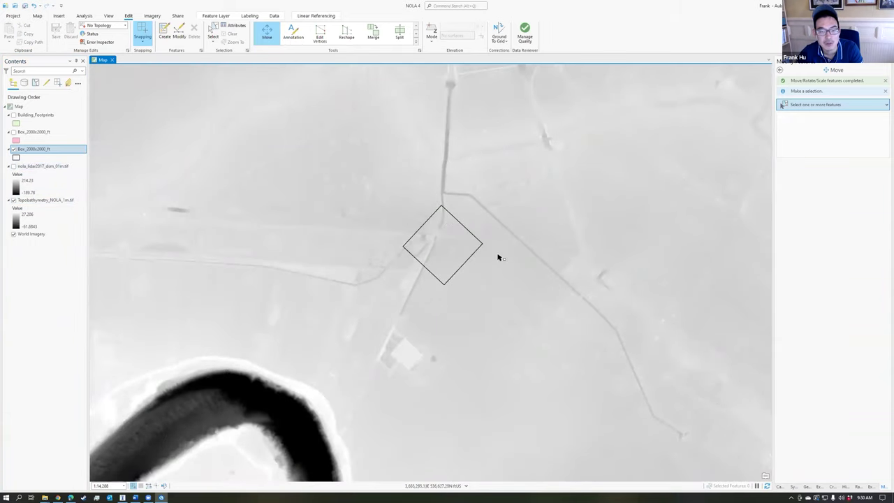
- Examine the Topobathymetry_NOLA_1m.tif raster across its full extent and in the area around the study square
scroll(497, 254, down, 3)
scroll(494, 251, up, 5)
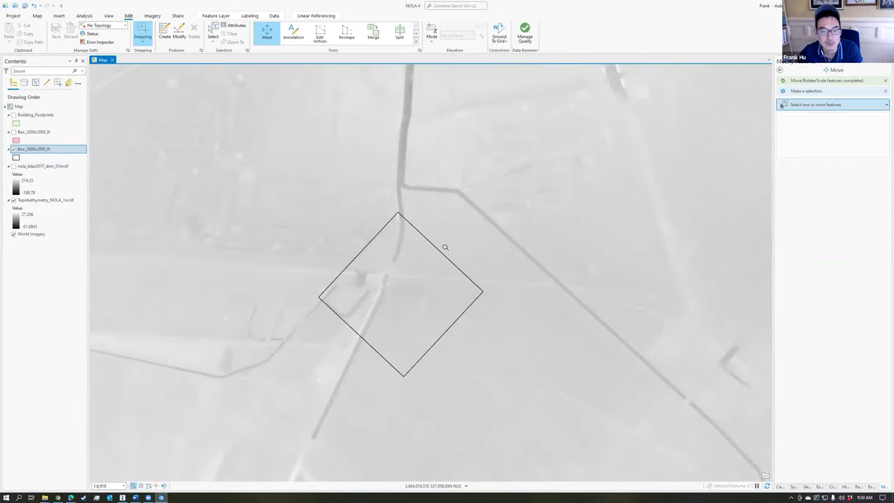
scroll(482, 226, up, 1)
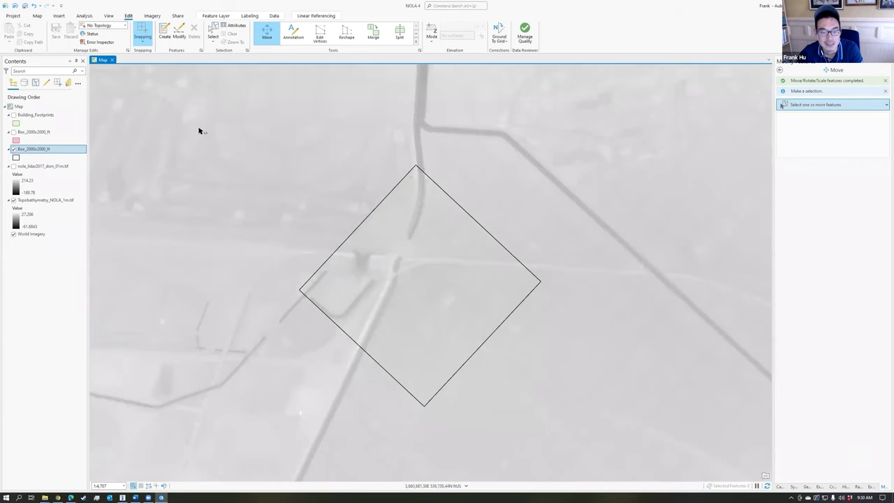
scroll(501, 265, down, 3)
scroll(533, 259, down, 4)
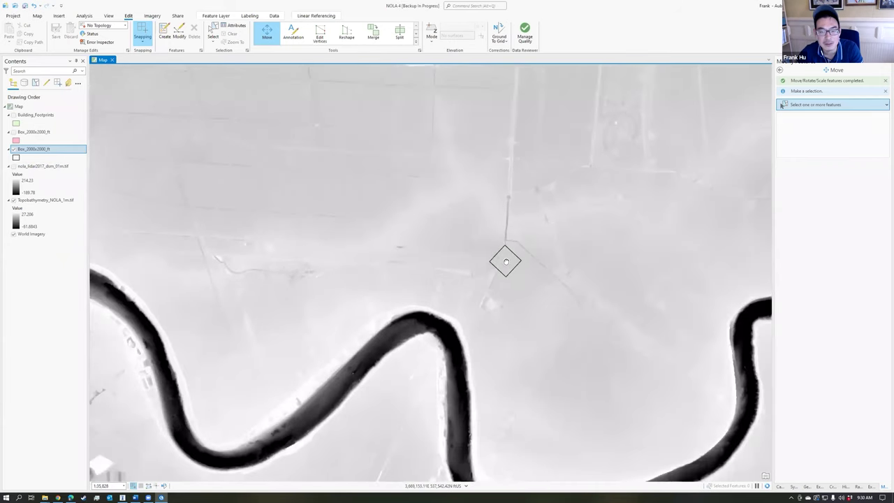
click(61, 201)
scroll(545, 287, down, 2)
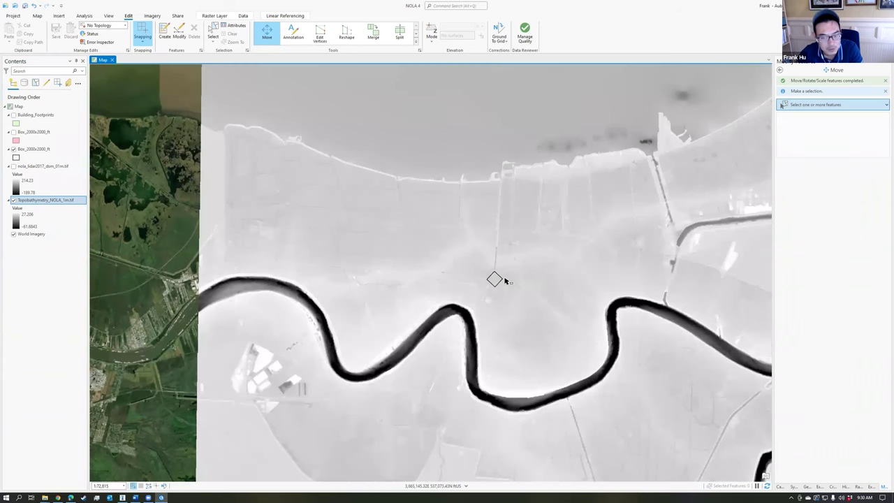
scroll(496, 280, up, 4)
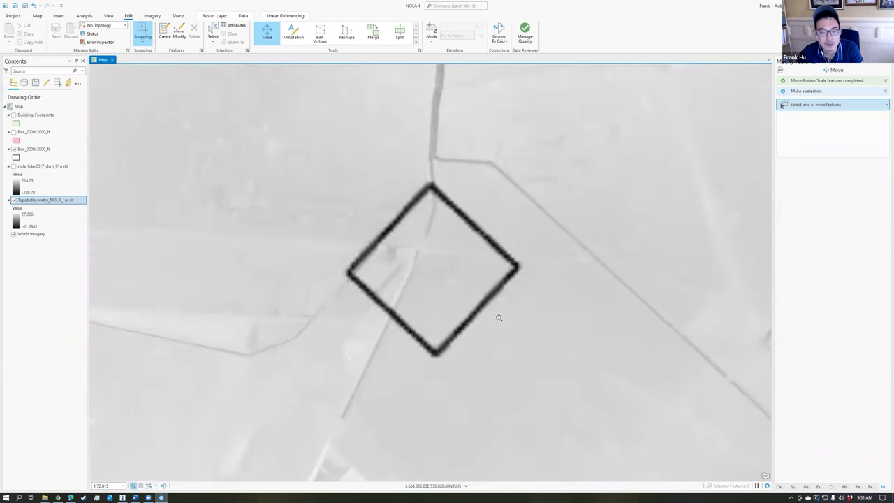
scroll(497, 308, down, 5)
scroll(584, 322, down, 2)
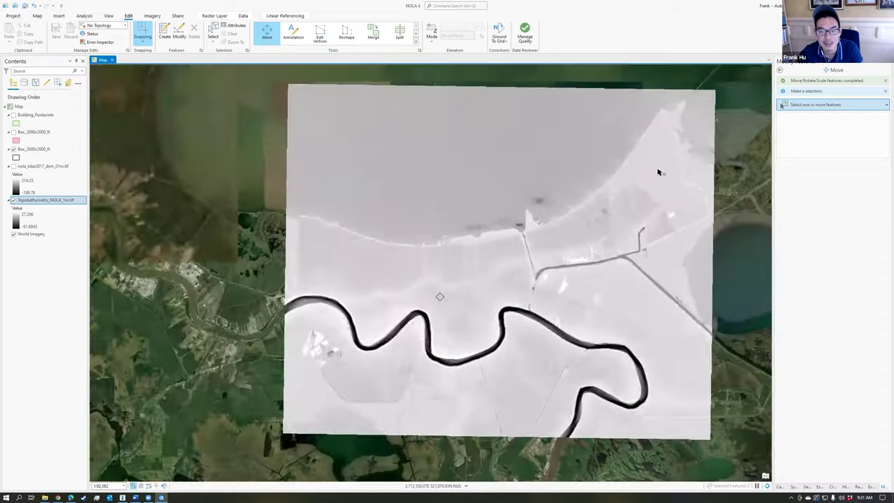
scroll(443, 299, up, 5)
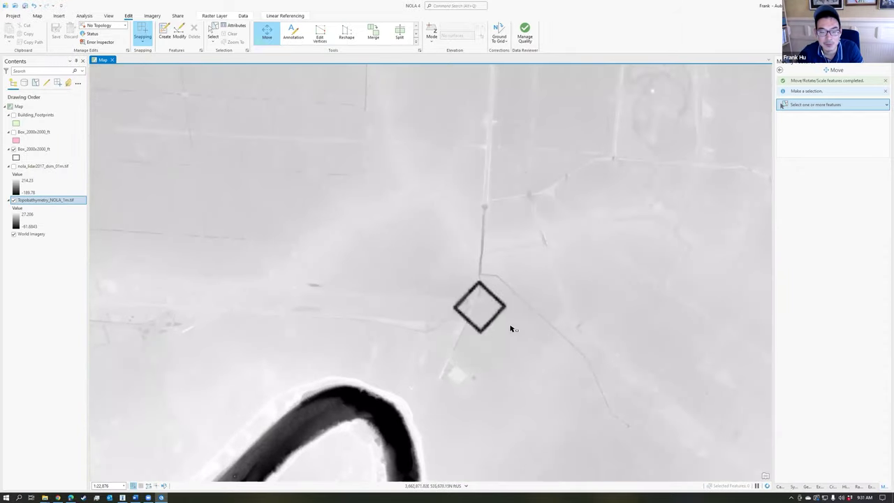
scroll(494, 320, up, 4)
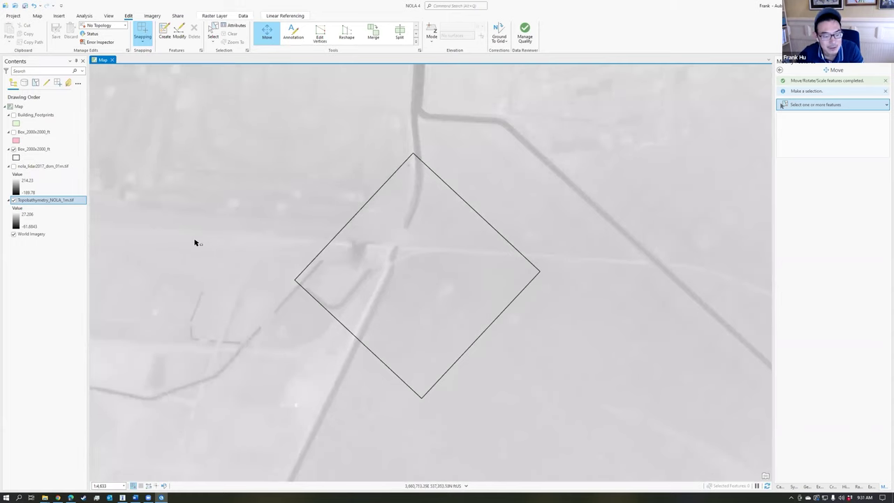
- Frame the study square and set up a raster export of Topobathymetry_NOLA_1m.tif to topobathy_demo_raster.tif in the NOLA folder
scroll(301, 255, up, 1)
middle_drag(486, 312, 468, 296)
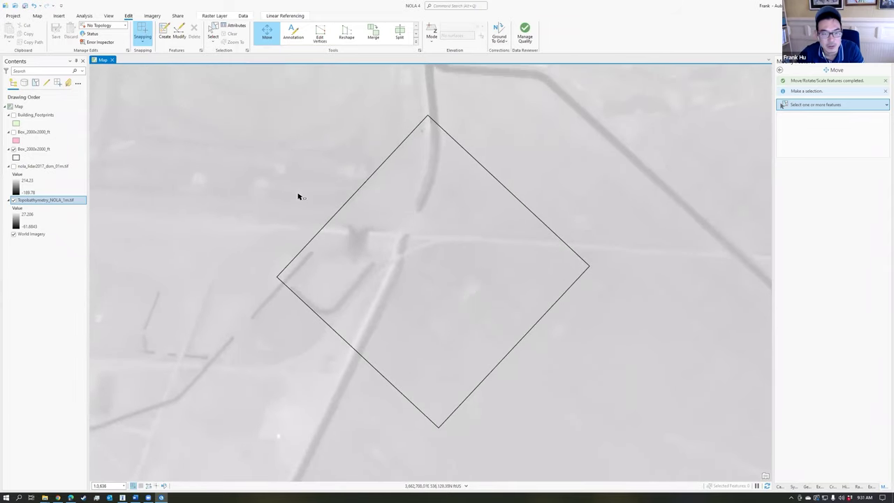
scroll(414, 292, up, 1)
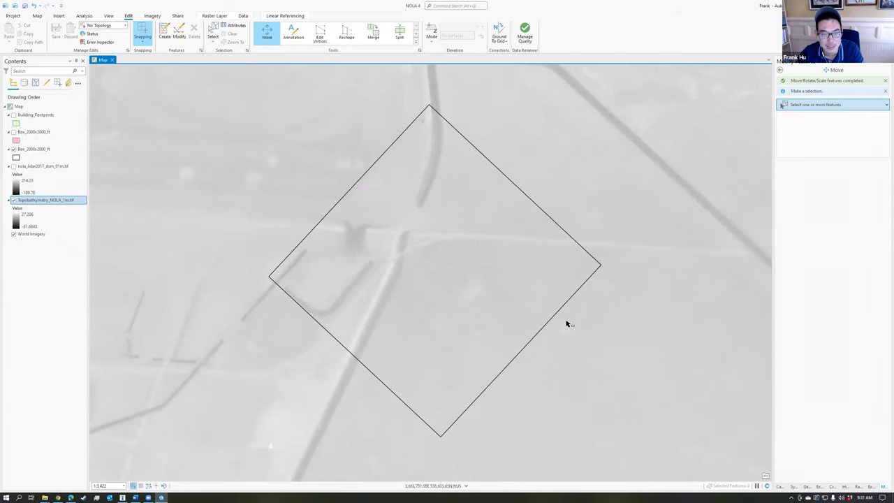
scroll(492, 305, up, 1)
scroll(140, 266, down, 1)
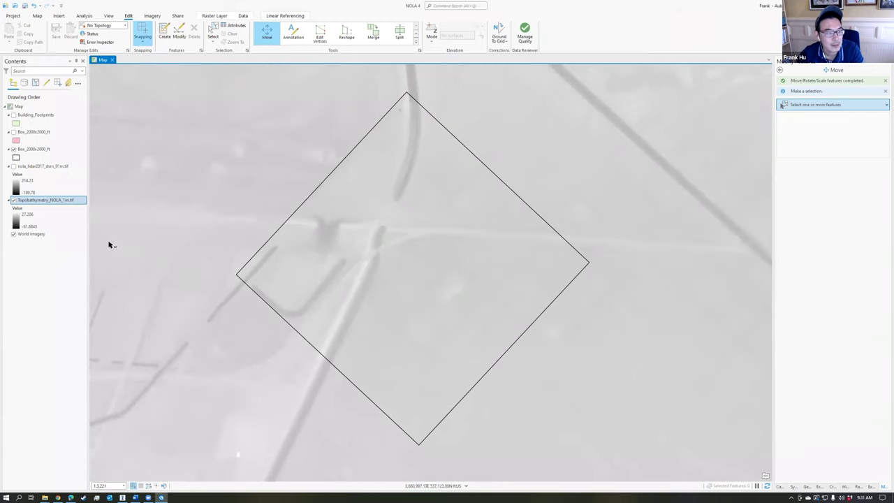
right_click(52, 203)
mouse_move(126, 368)
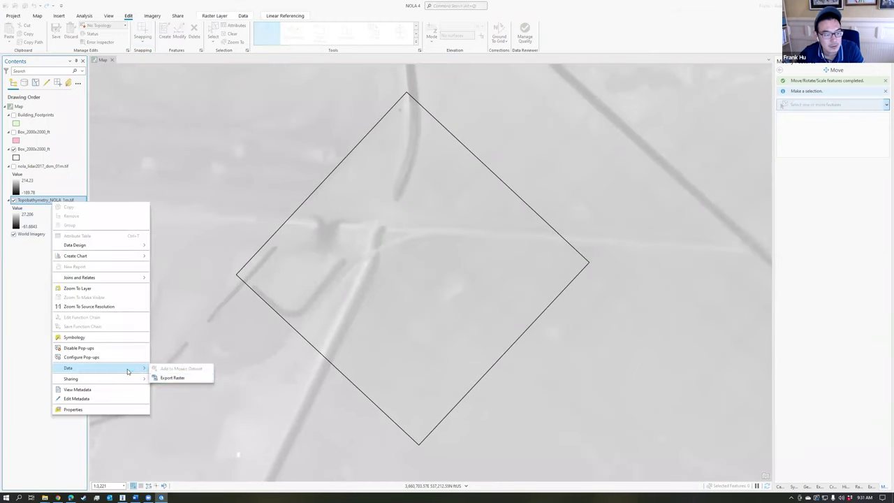
click(180, 379)
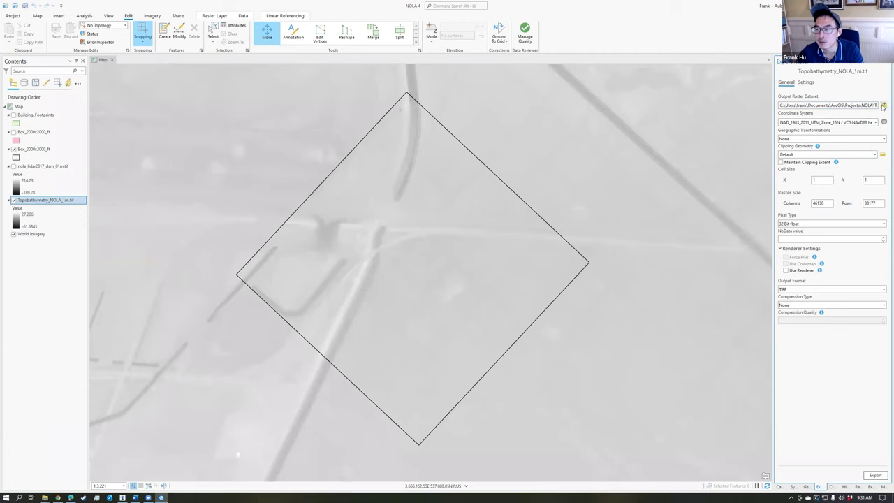
click(884, 105)
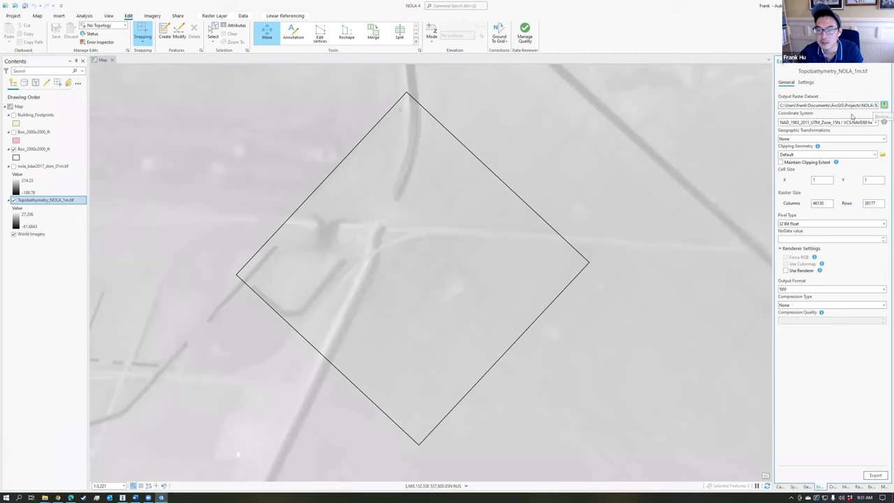
click(314, 188)
text(topobathy_demo_raster.tif)
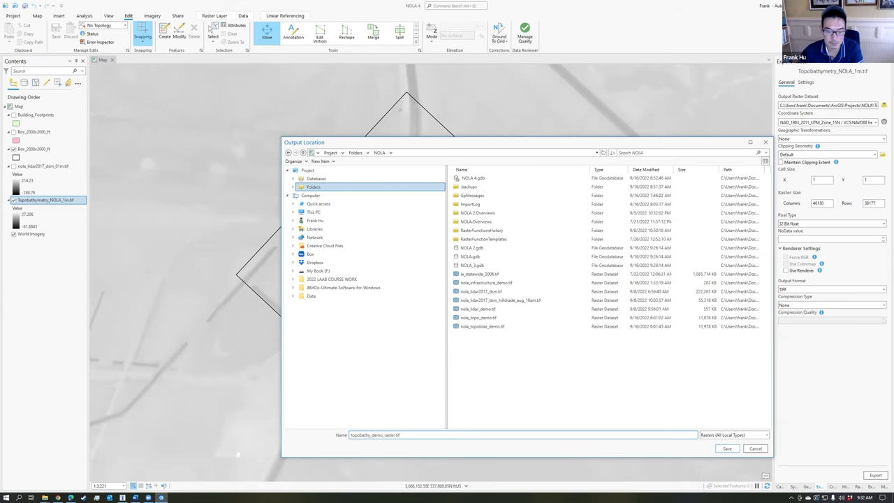
click(723, 449)
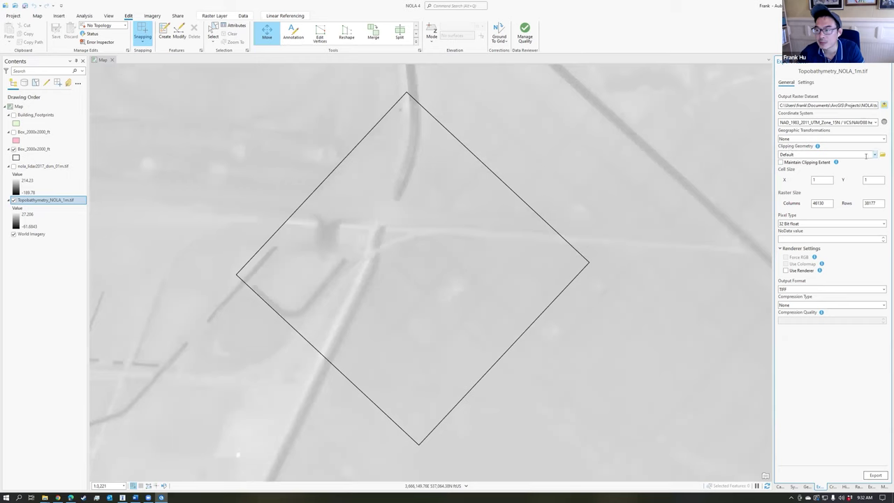
- Set the clipping geometry to As Specified Below, keeping the proposed extent, and export the raster
click(866, 155)
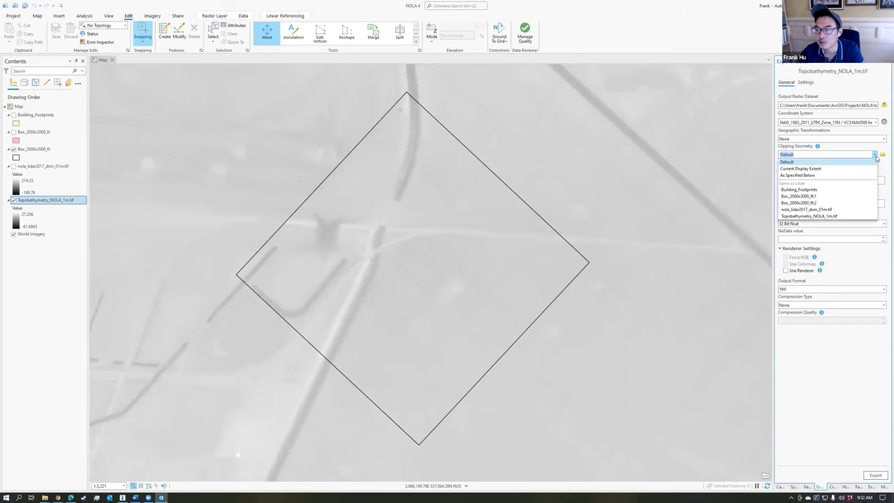
click(807, 175)
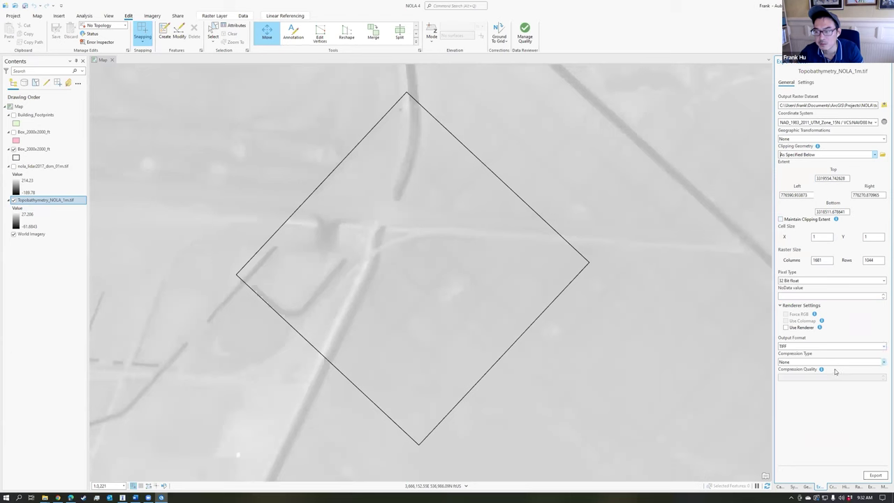
click(876, 475)
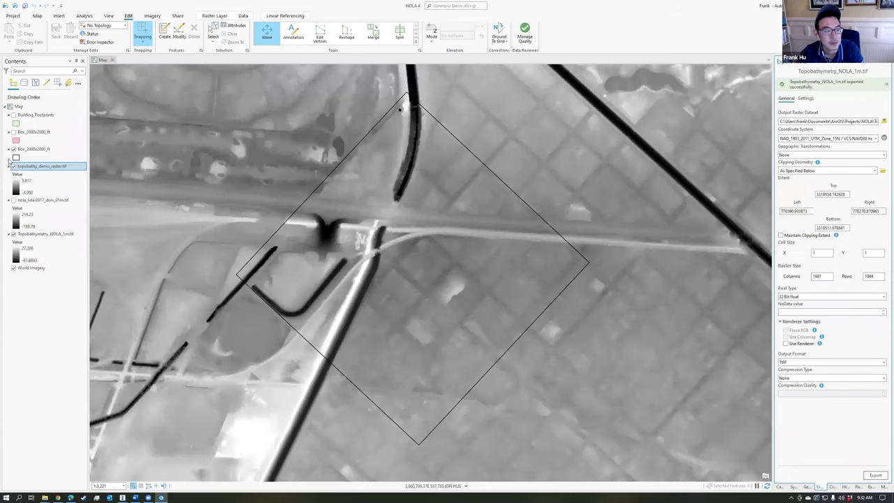
- Compare topobathy_demo_raster.tif with the original, then hide both topobathymetry rasters and show nola_lidar2017_dsm_01m.tif
click(14, 167)
click(13, 167)
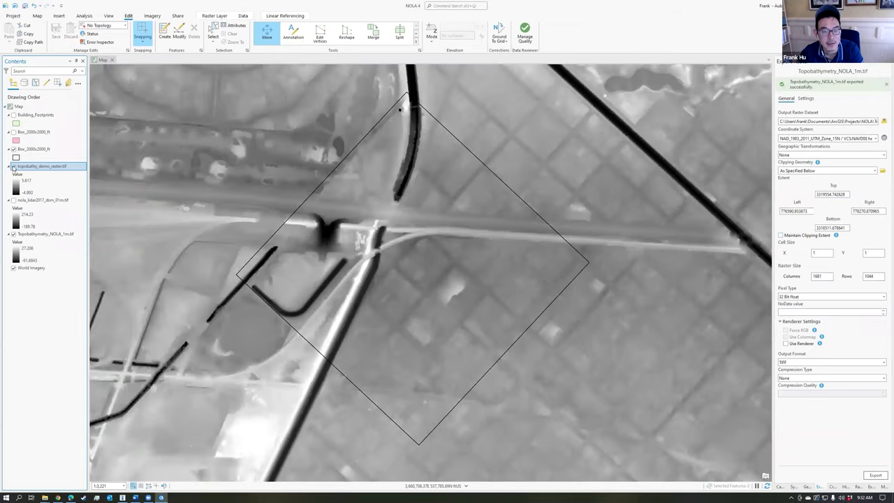
click(14, 167)
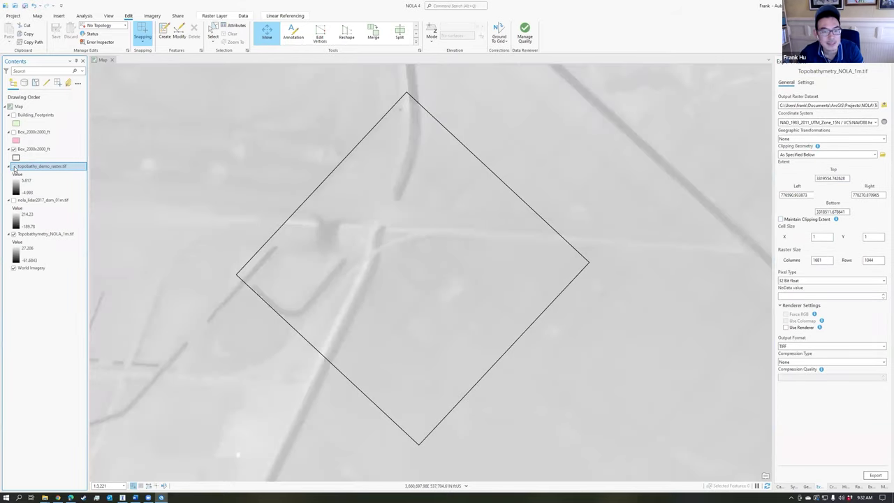
click(13, 234)
click(13, 200)
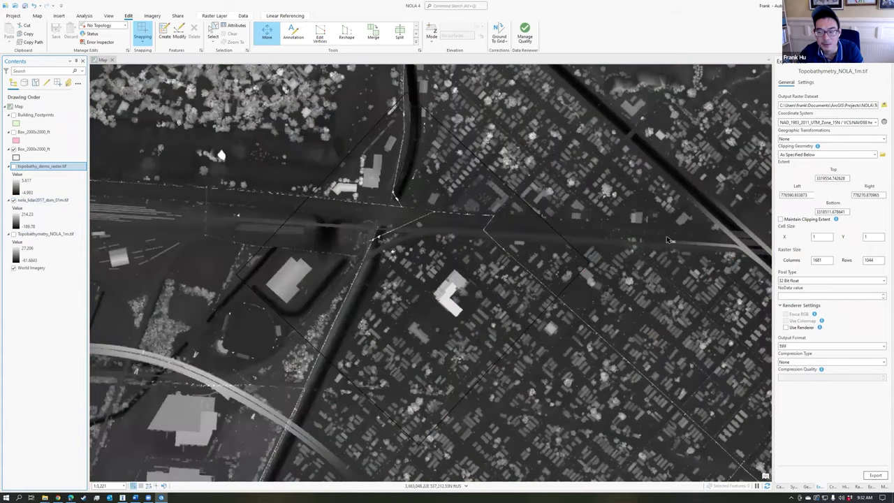
- Set up a raster export of nola_lidar2017_dsm_01m.tif to lidar_demo_raster.tif in the NOLA folder
click(49, 201)
right_click(48, 201)
click(181, 206)
click(884, 105)
click(501, 433)
text(lidar_demo_raster.t)
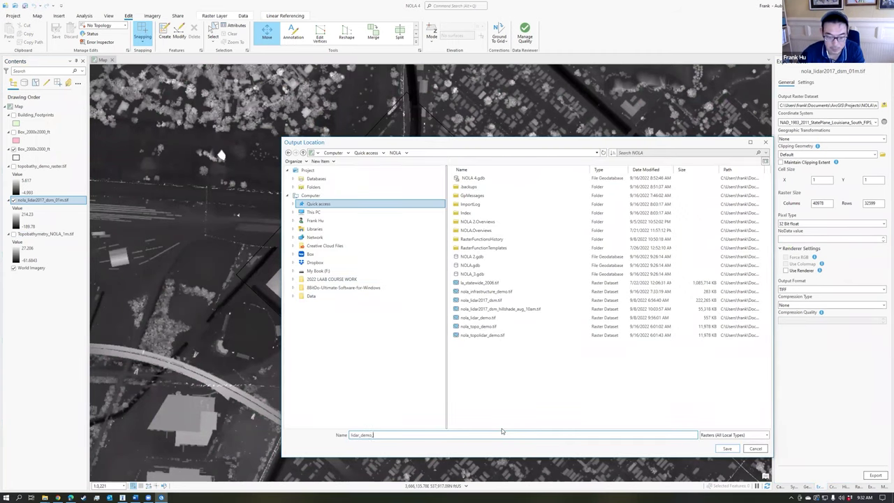
click(727, 449)
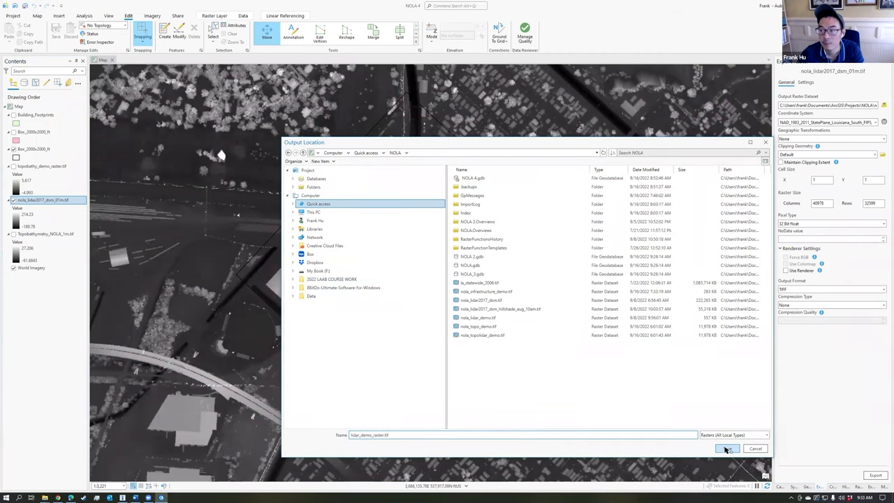
- Set the lidar export's clipping geometry to As Specified Below, keeping the proposed extent, and export the raster
click(828, 154)
click(817, 169)
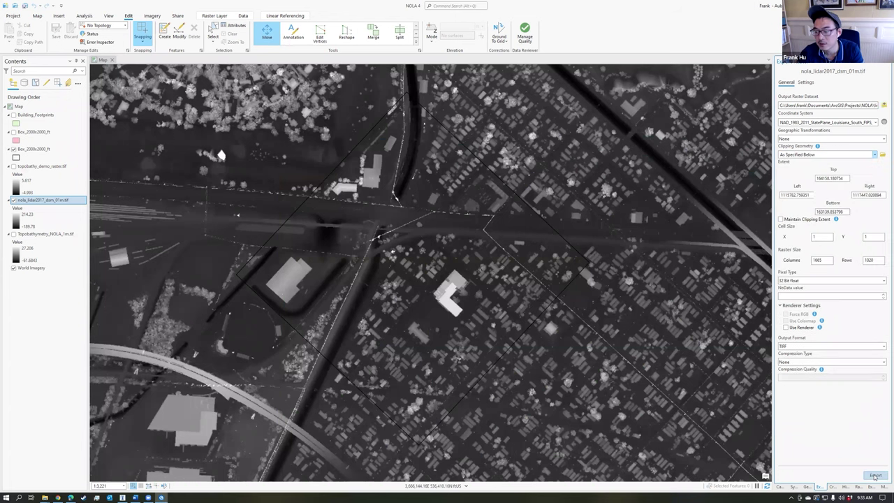
click(876, 475)
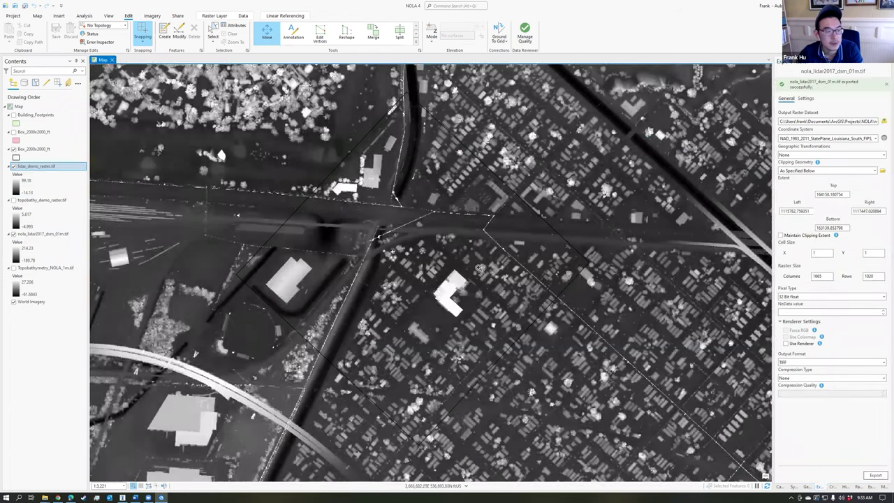
- Compare the clipped lidar_demo_raster.tif and topobathy_demo_raster.tif over the imagery by toggling their visibility
scroll(347, 271, down, 3)
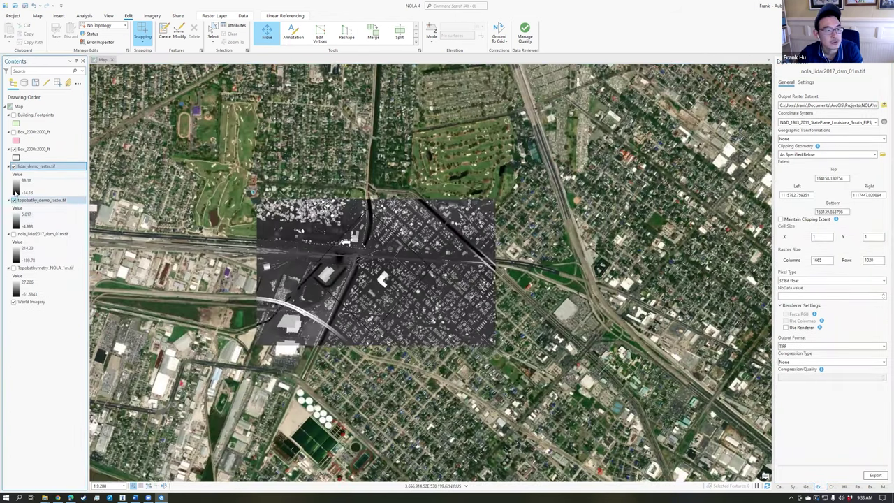
click(14, 200)
click(12, 166)
click(13, 166)
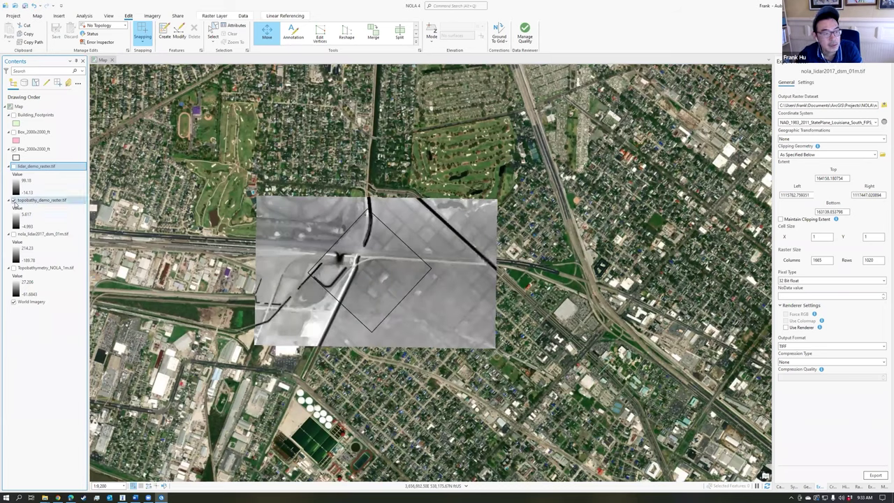
click(13, 199)
click(13, 200)
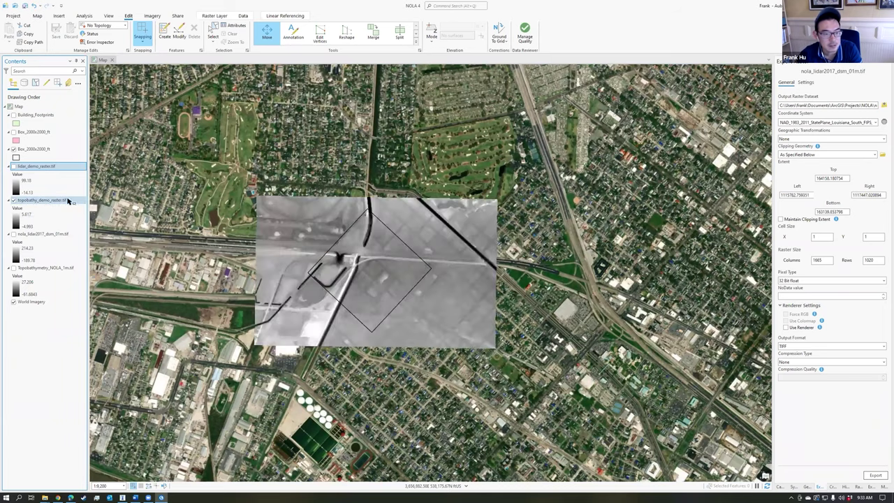
scroll(328, 266, up, 2)
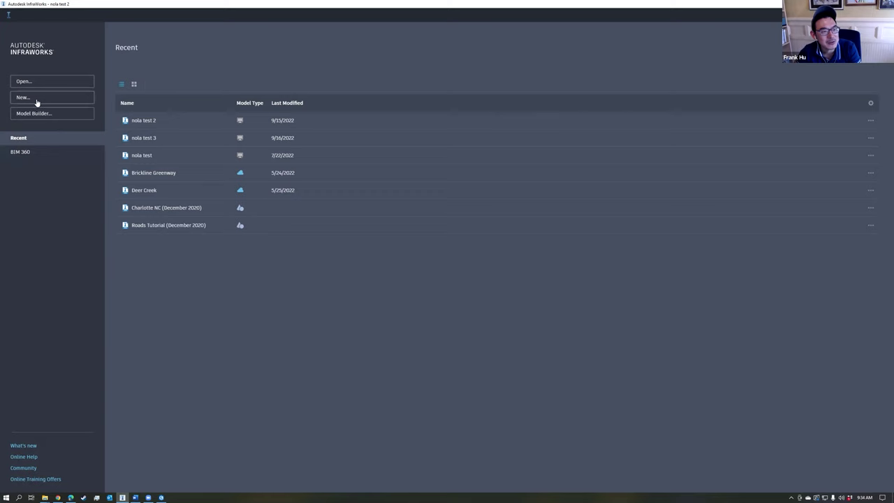
- In Autodesk InfraWorks, start a new local model named nola_demo with the UTM84-15N coordinate system
click(46, 97)
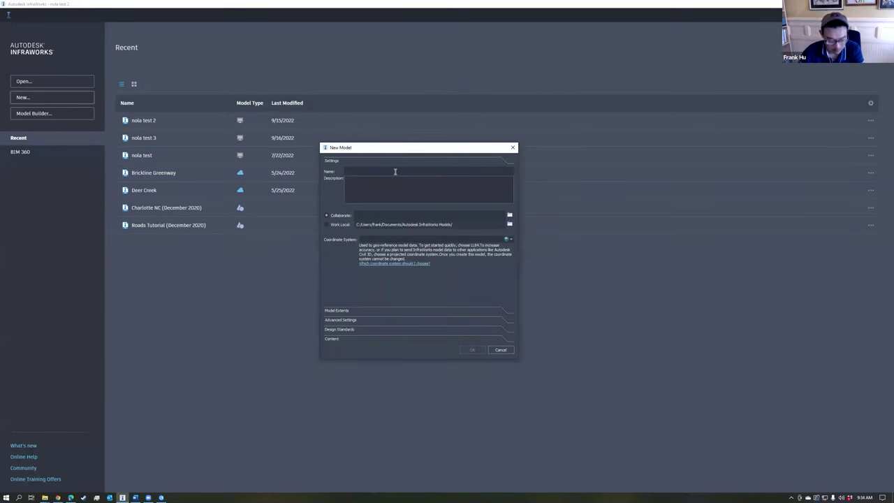
text(nola_demo)
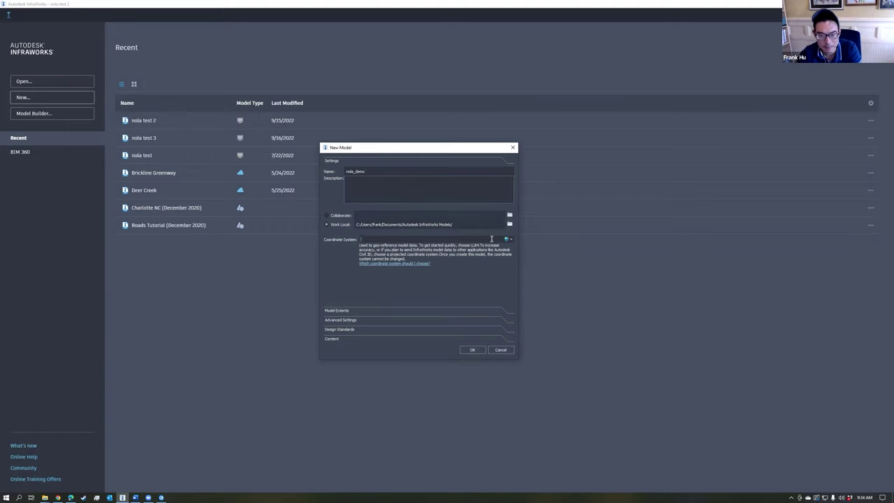
click(511, 240)
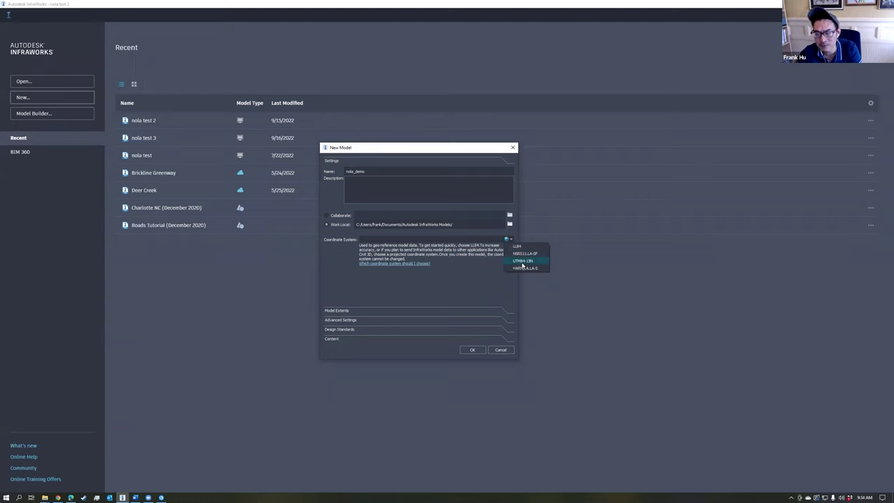
click(522, 261)
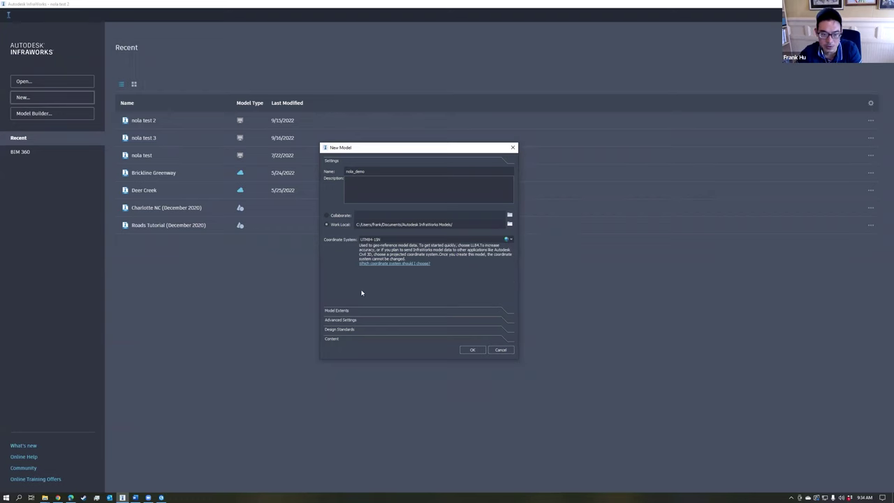
- Define the model extent from topobathy_demo_raster.tif in the NOLA project folder and create the model
click(354, 312)
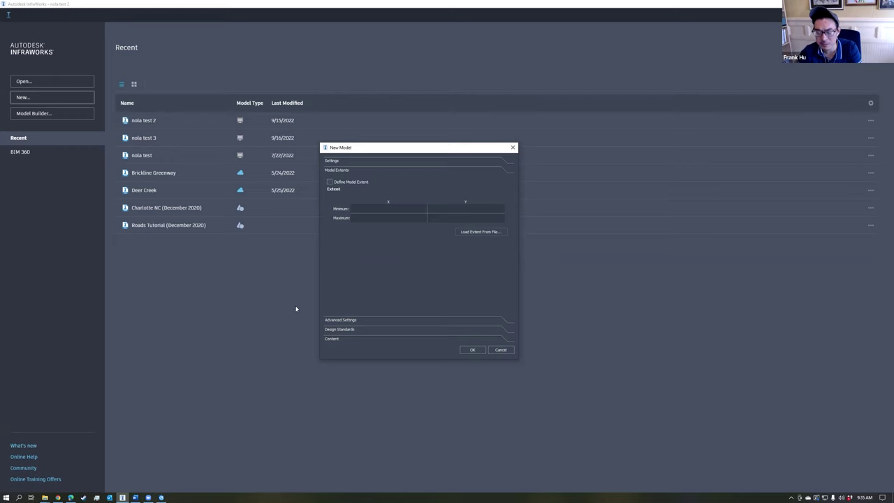
click(359, 184)
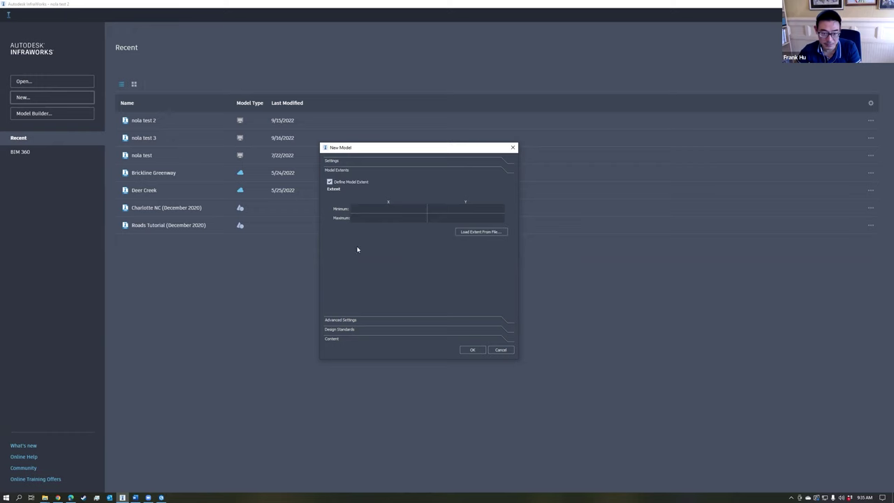
click(488, 238)
double_click(494, 225)
double_click(494, 211)
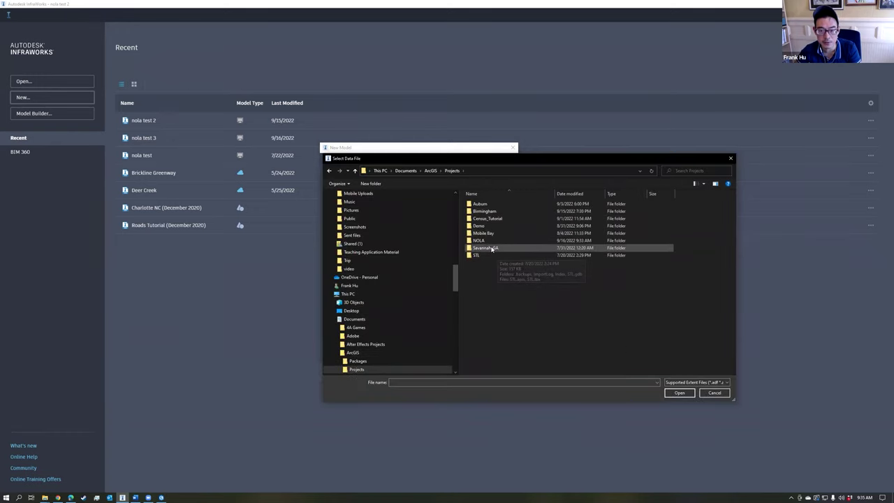
double_click(481, 240)
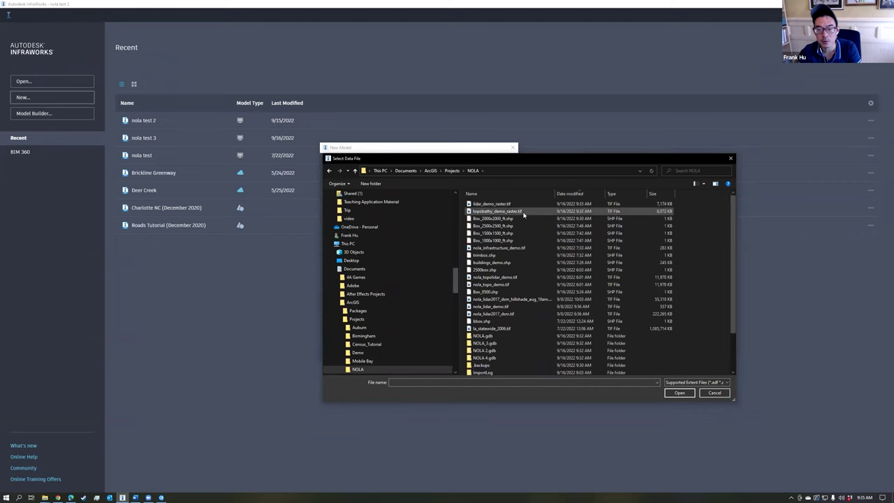
click(517, 213)
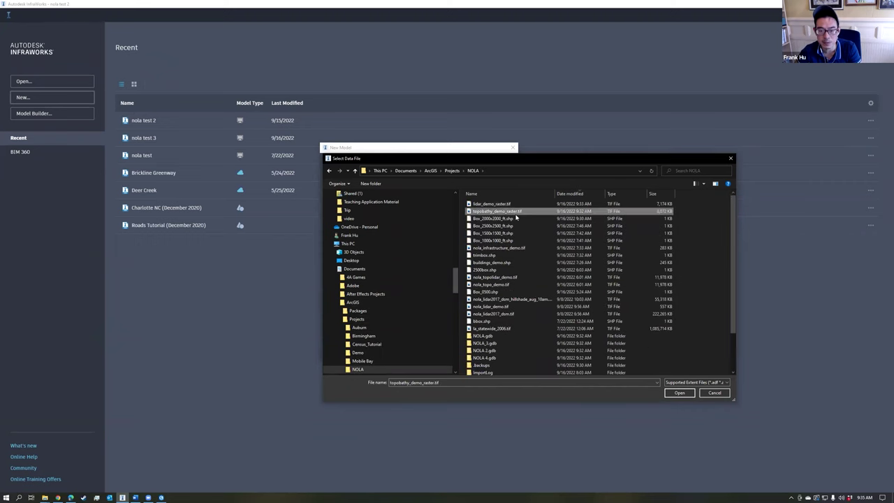
click(679, 392)
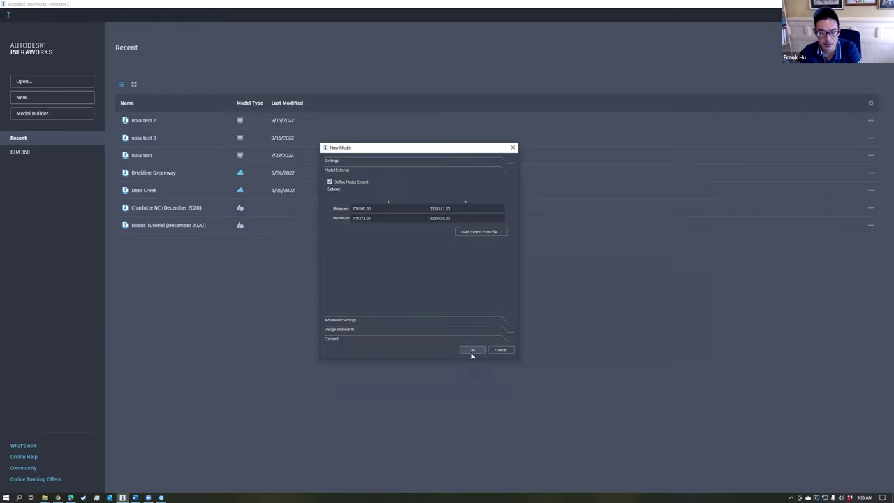
click(472, 350)
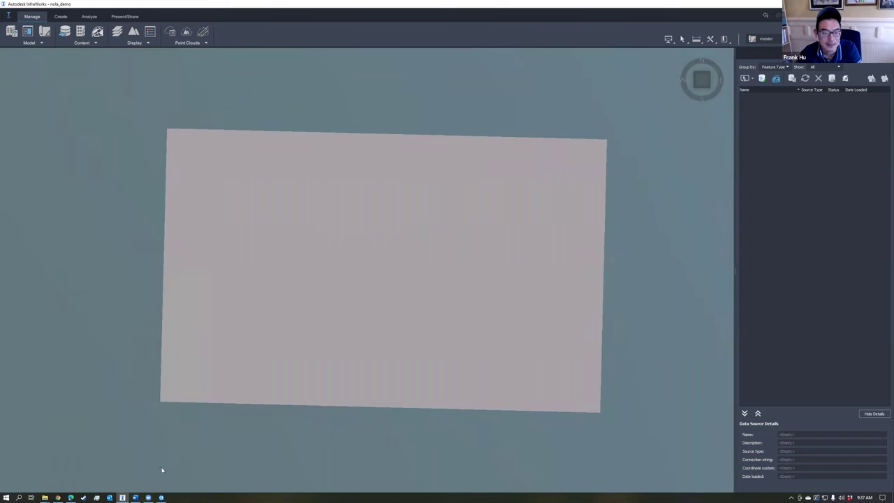
- Compare the new model's rectangular extent with the clipped topobathymetry raster in ArcGIS Pro
click(162, 498)
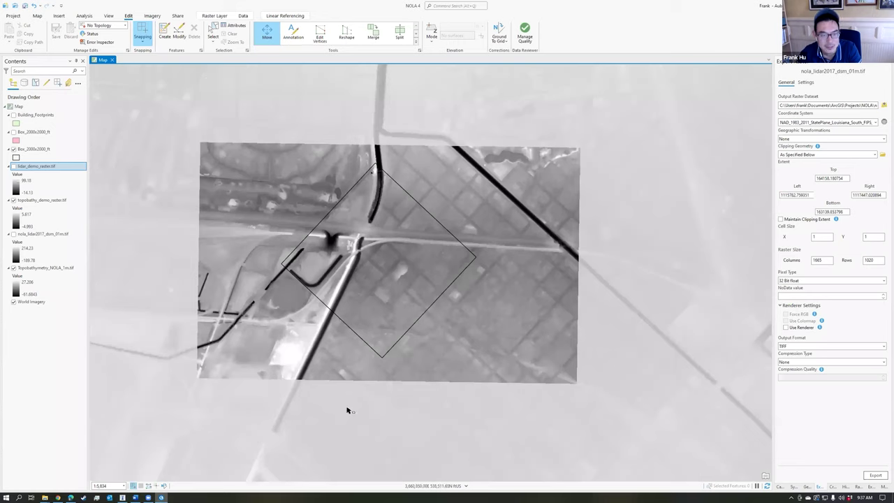
click(122, 498)
scroll(402, 277, down, 3)
scroll(403, 279, up, 4)
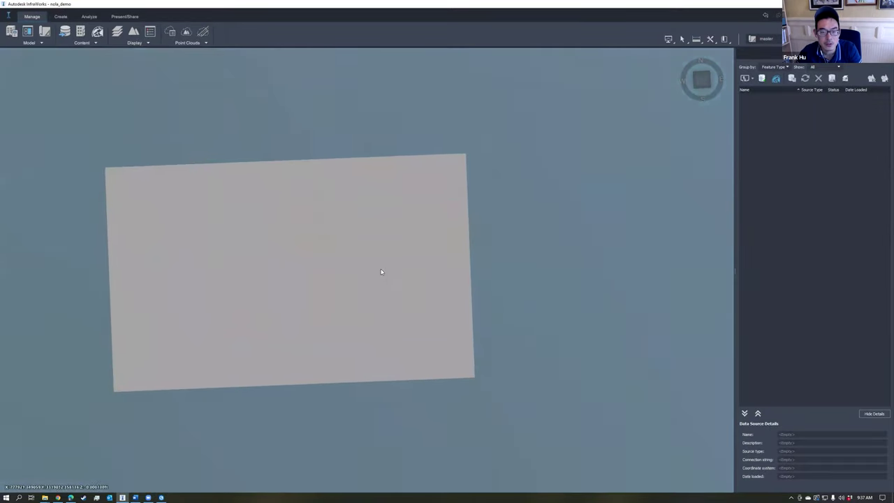
middle_drag(382, 272, 425, 280)
drag(425, 279, 477, 337)
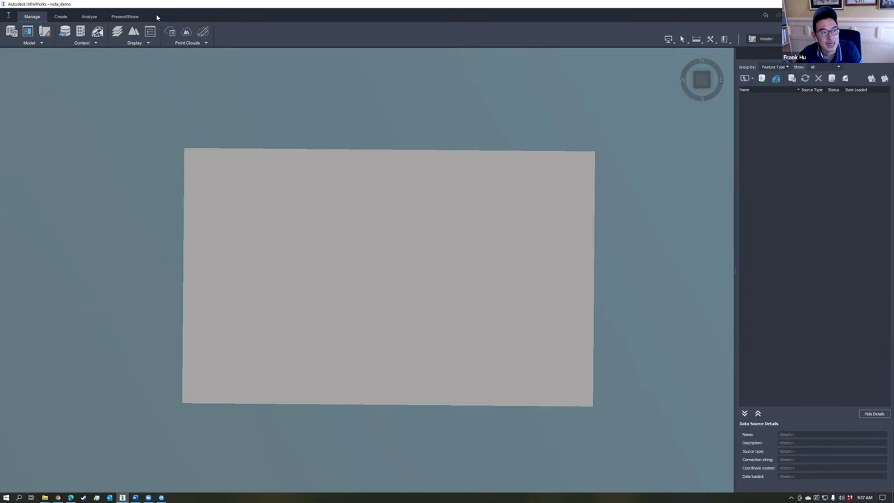
- Redefine the model extent in the model properties by loading Box_2000x2000_ft.shp and using its first polygon as the boundary
click(40, 43)
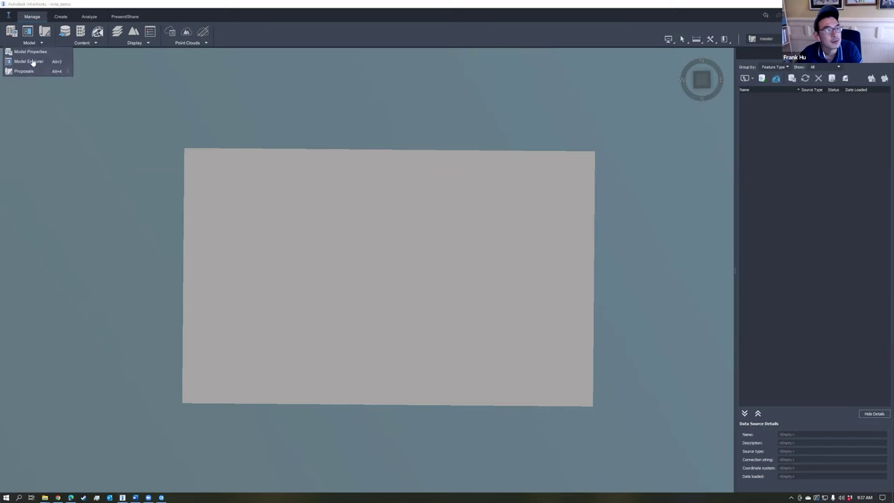
click(37, 51)
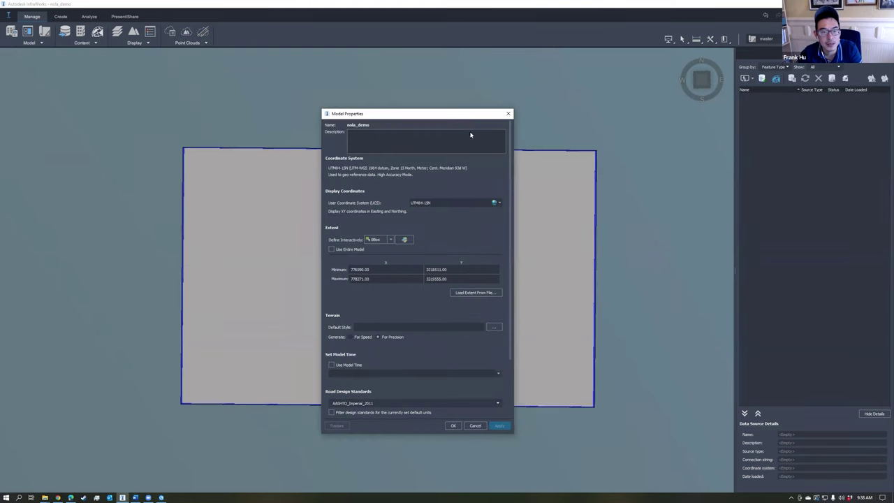
click(470, 295)
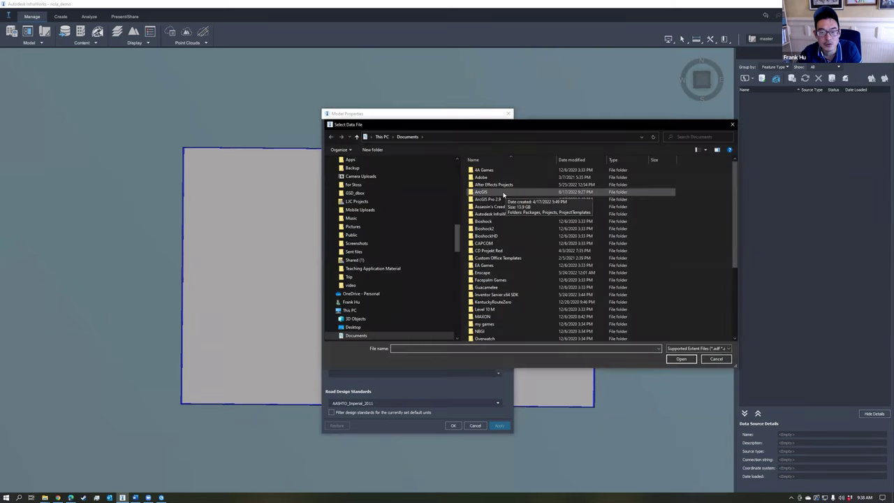
double_click(505, 195)
double_click(500, 179)
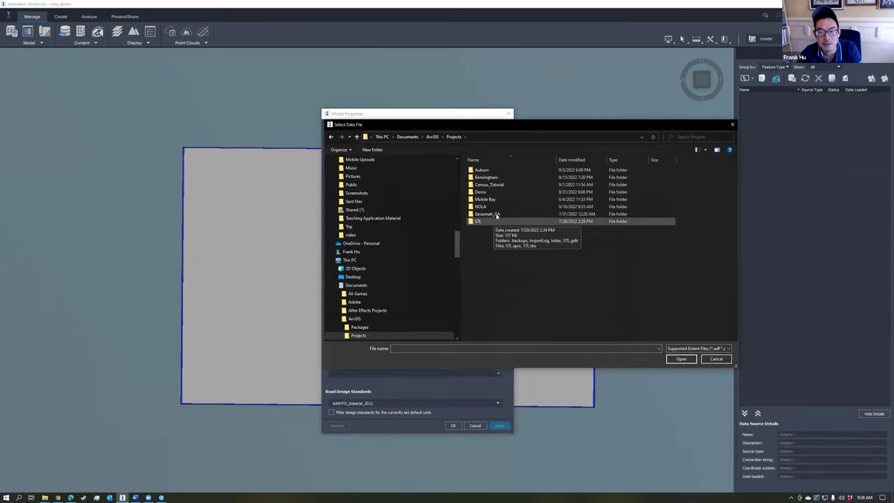
double_click(497, 214)
click(515, 186)
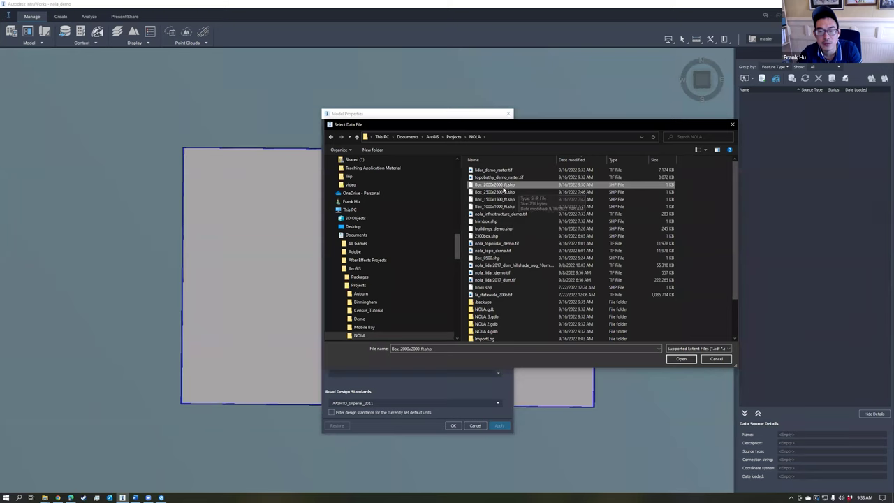
click(681, 360)
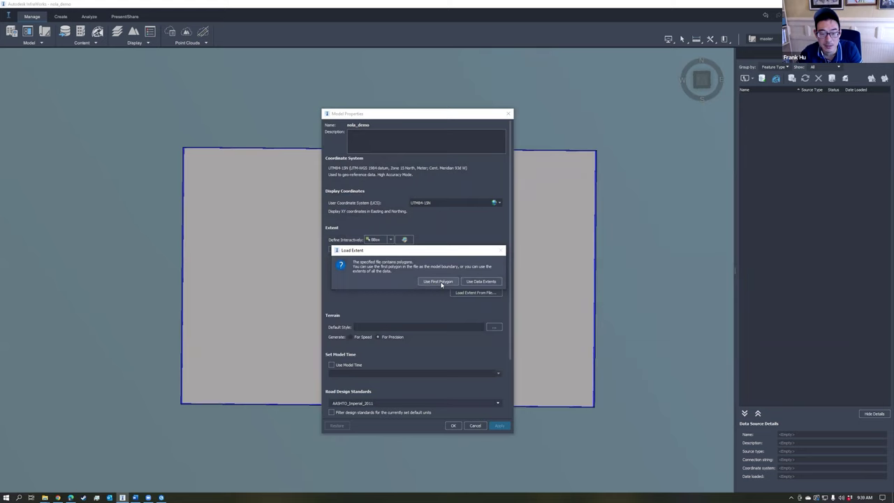
click(441, 284)
click(654, 406)
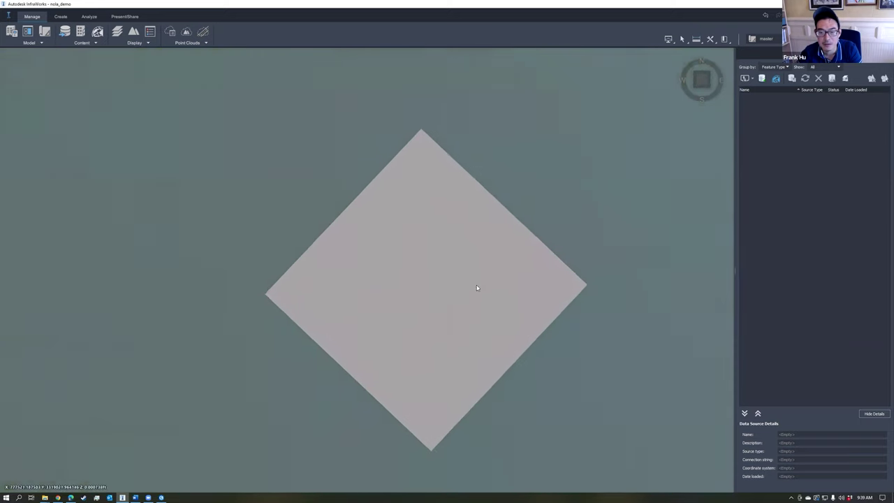
click(753, 79)
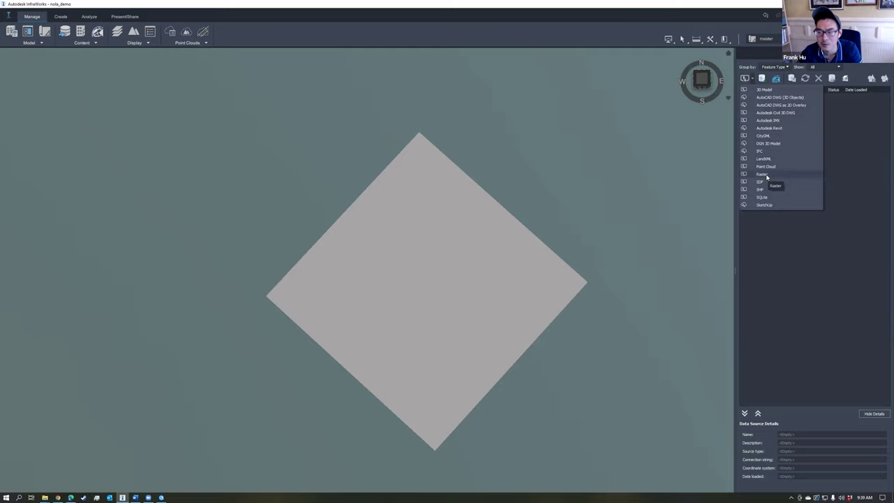
click(767, 175)
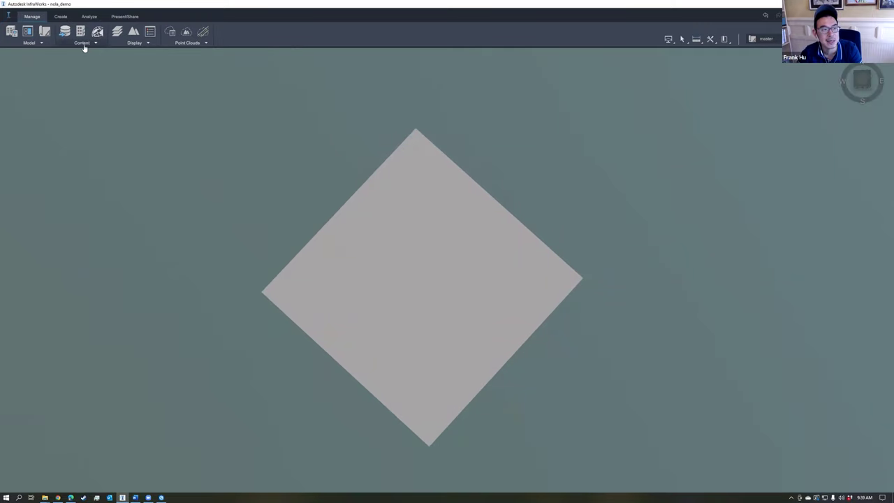
click(83, 45)
click(90, 56)
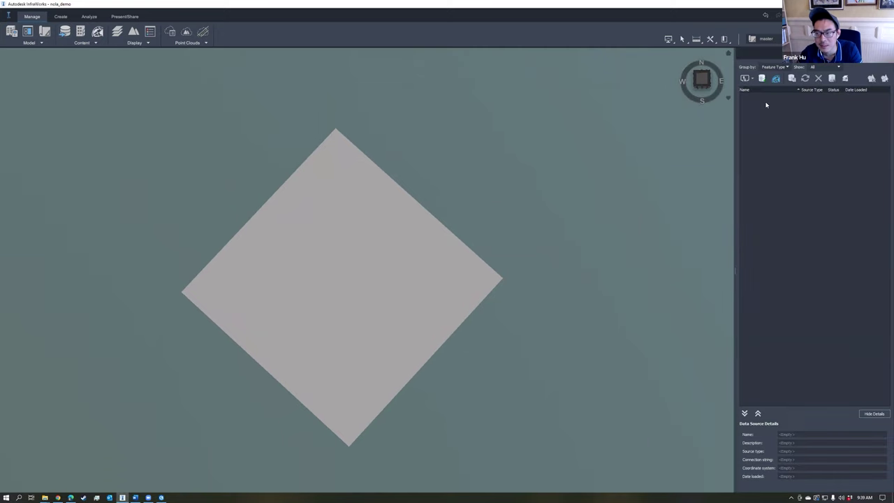
- Add topobathy_demo_raster.tif from the NOLA folder to the model as a raster data source
click(753, 79)
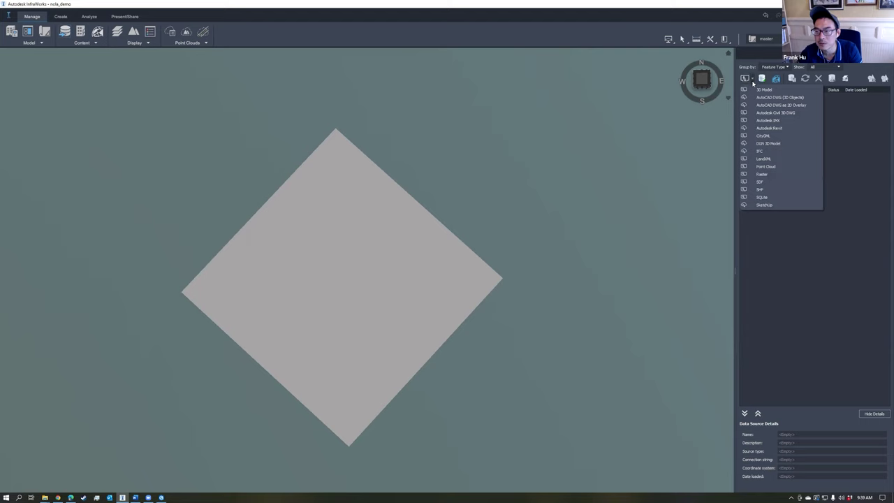
click(774, 176)
click(493, 170)
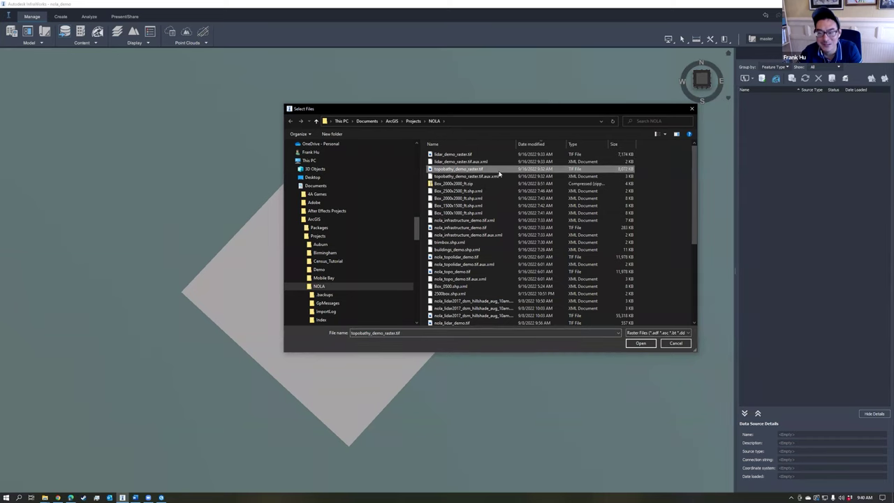
click(640, 343)
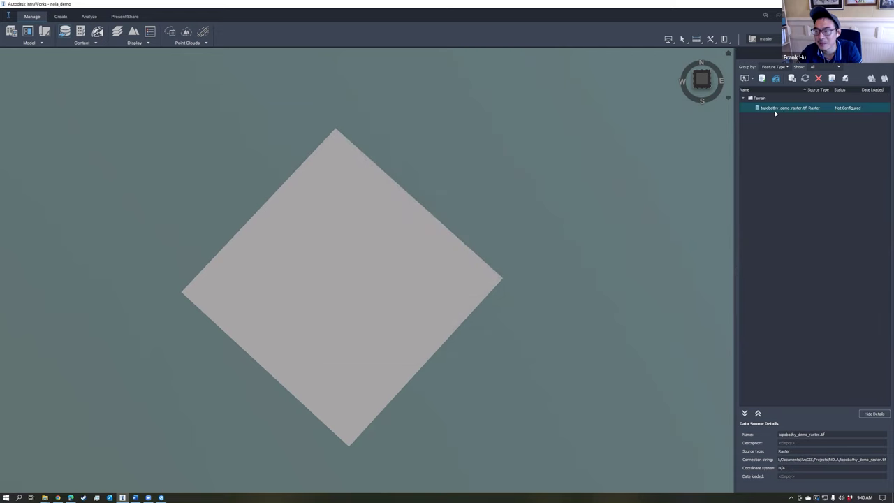
- Configure the topobathy_demo_raster.tif terrain source with the UTM84-15N coordinate system and refresh the model
click(778, 113)
double_click(778, 109)
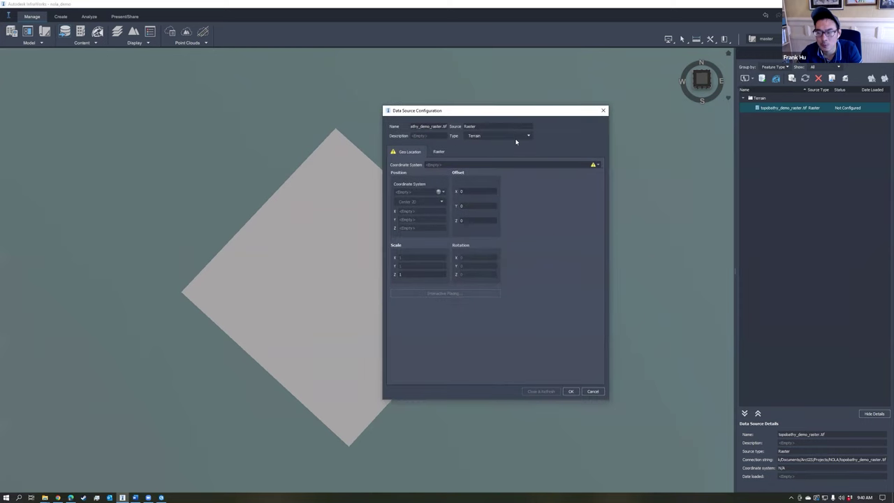
click(624, 171)
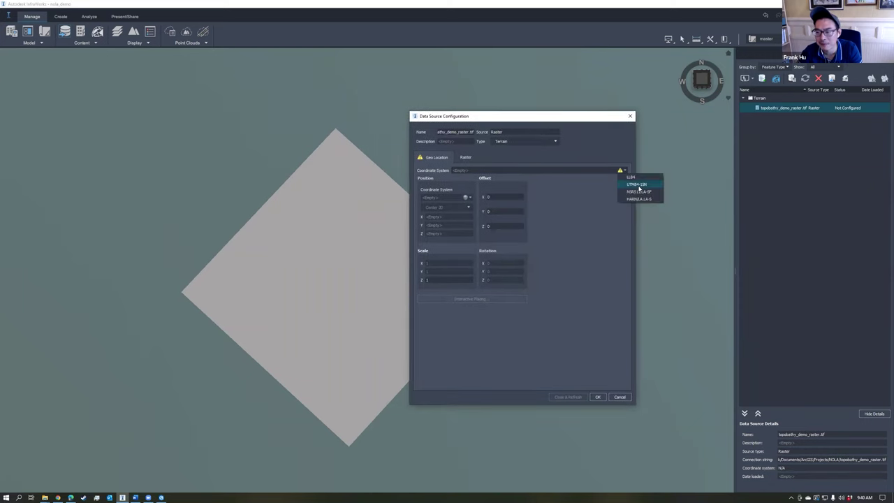
click(637, 185)
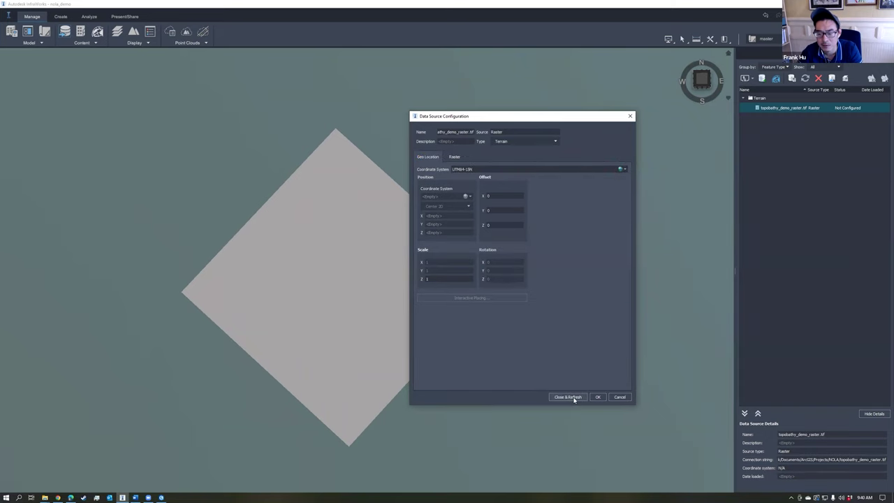
click(574, 398)
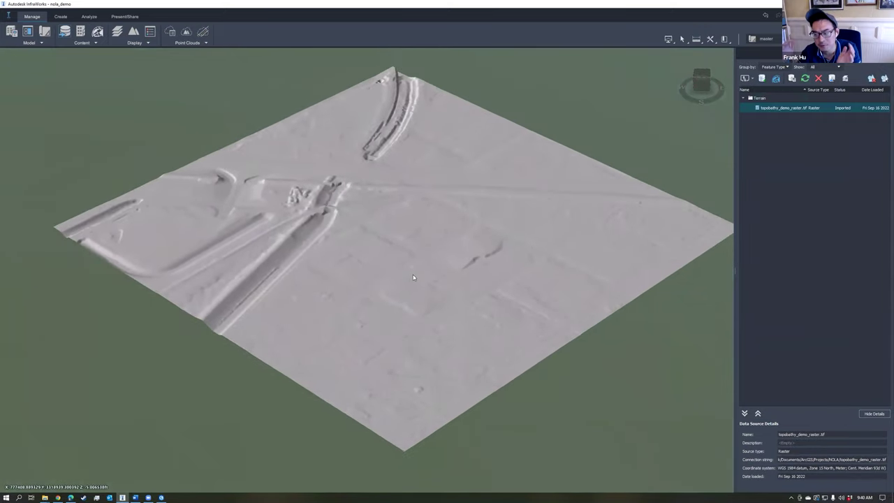
- Examine the imported topobathymetry terrain from several angles and distances
drag(411, 278, 88, 245)
middle_drag(88, 245, 204, 256)
scroll(204, 256, up, 2)
scroll(204, 256, down, 2)
middle_drag(536, 237, 521, 244)
drag(521, 244, 587, 211)
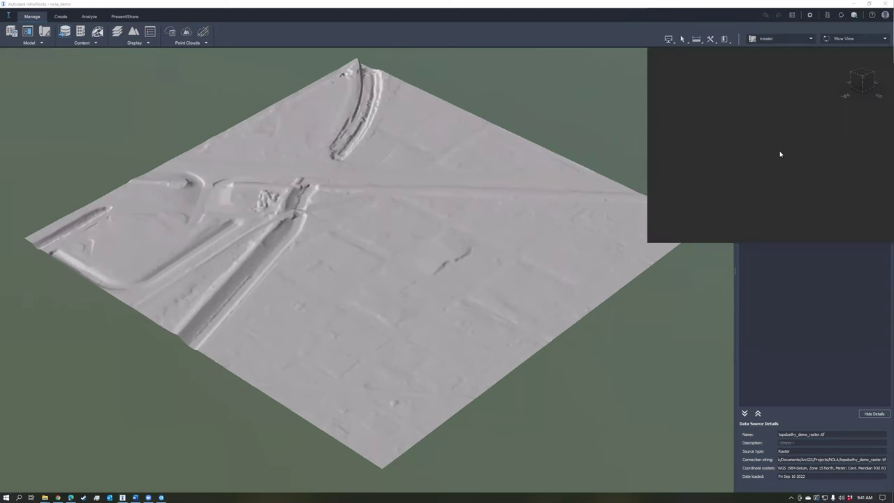
- Bring up the settings of the custom view, name it Wow View, and reposition the settings over the model
click(870, 39)
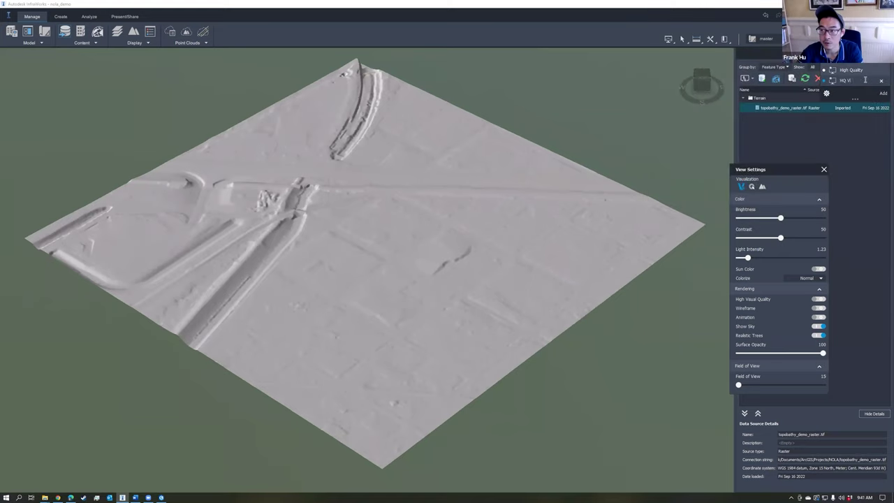
text(W)
key(BackSpace)
key(BackSpace)
key(BackSpace)
key(BackSpace)
text(Wow View)
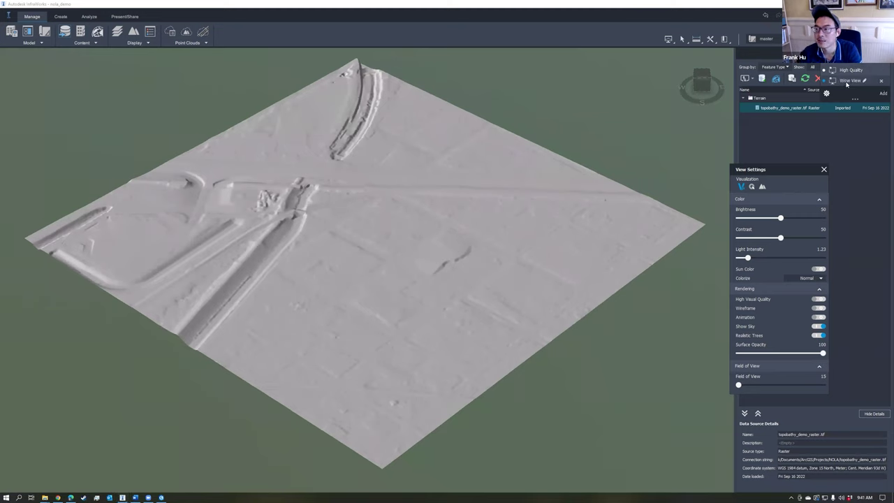
drag(784, 170, 664, 107)
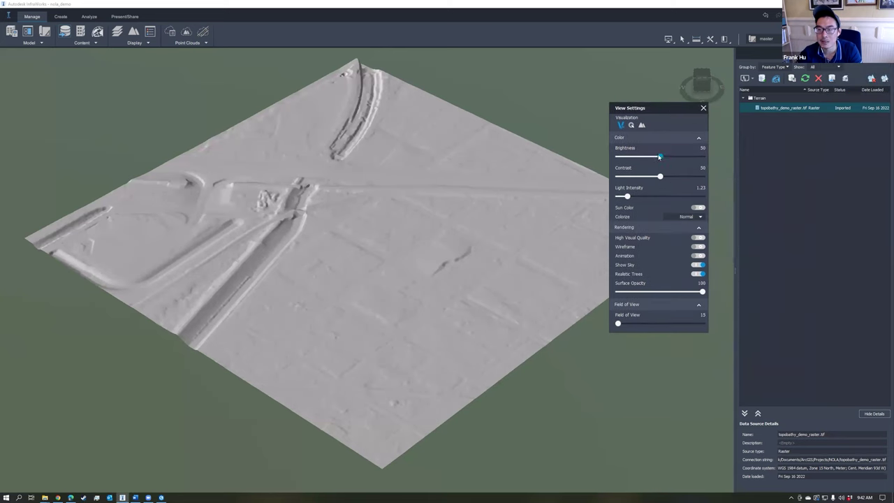
- Set the view's light intensity to 1.50 and preview the sun color on the terrain, leaving it off
drag(661, 157, 660, 158)
drag(627, 197, 630, 197)
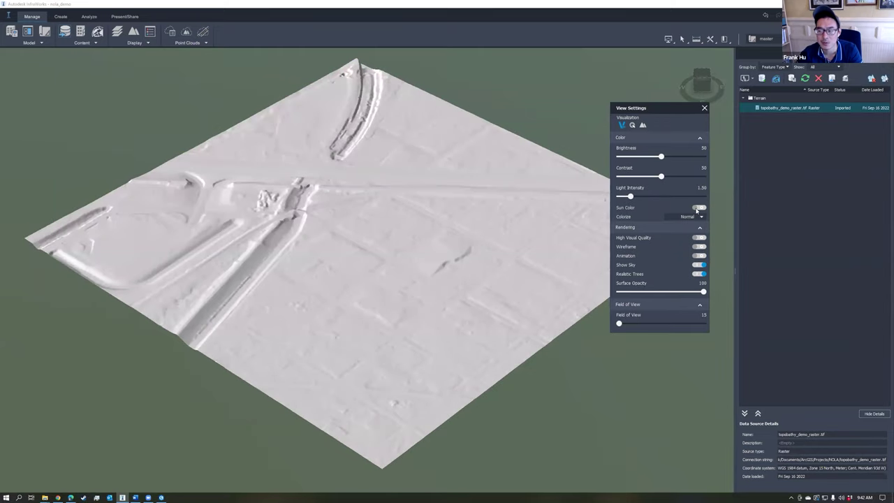
click(698, 208)
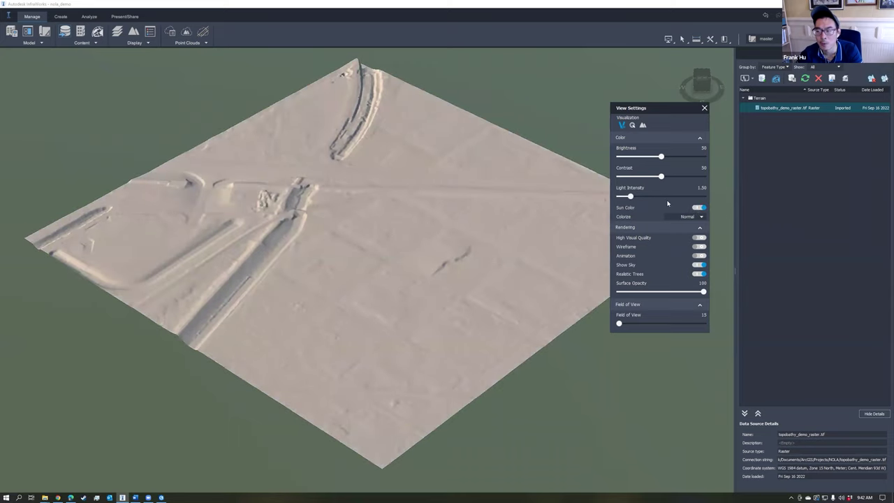
click(701, 208)
- Enable high visual quality, disable the sky and realistic trees, and widen the field of view to about 50
click(699, 238)
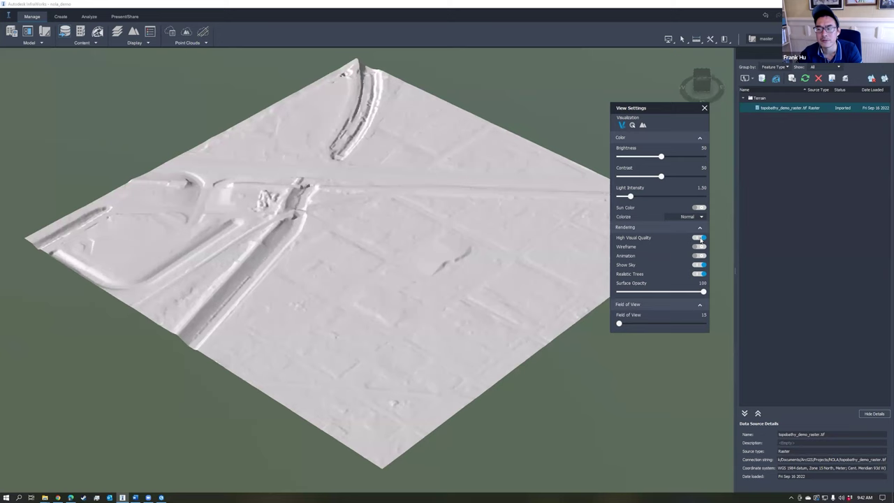
mouse_move(703, 292)
mouse_down()
mouse_move(621, 292)
mouse_move(703, 293)
mouse_up()
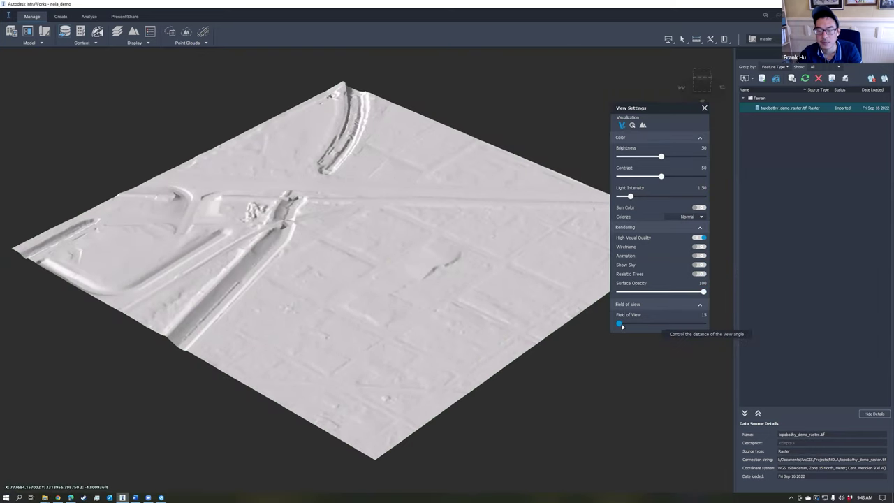
drag(619, 323, 648, 328)
scroll(375, 263, up, 5)
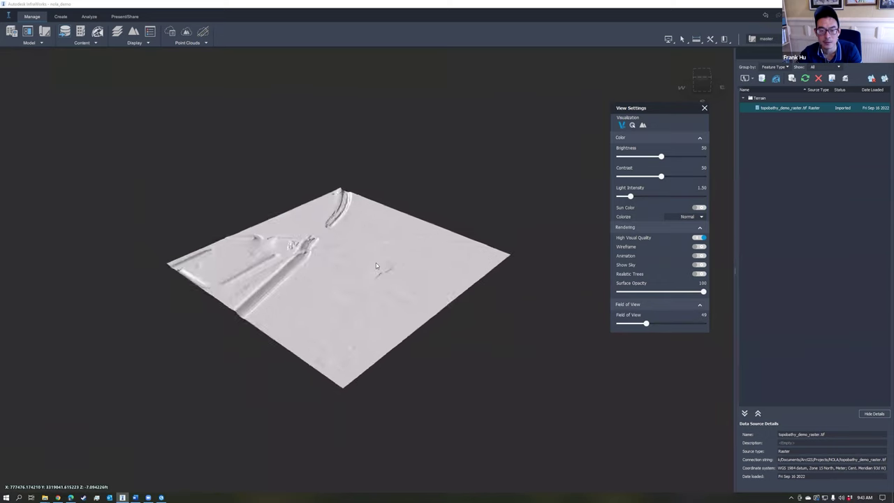
drag(376, 263, 489, 273)
drag(644, 108, 608, 107)
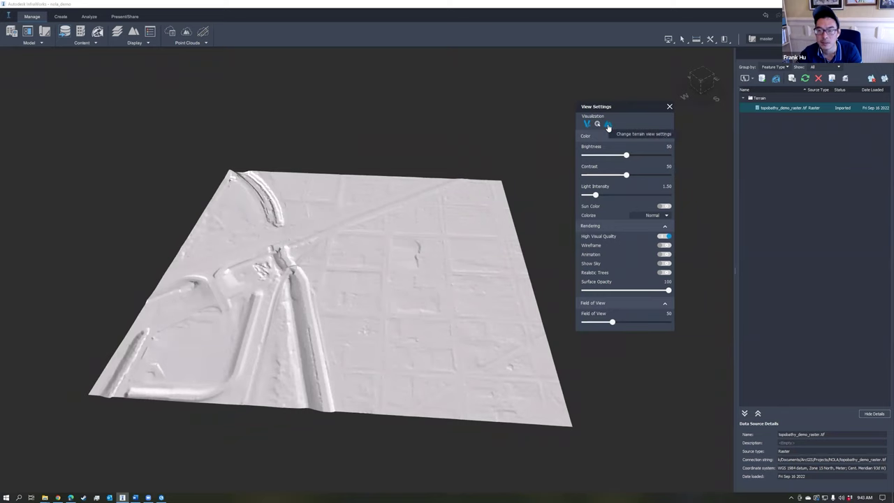
- Display contour lines on the terrain with a 0.5 ft minor interval and a 2.5 ft major interval
click(608, 124)
click(667, 174)
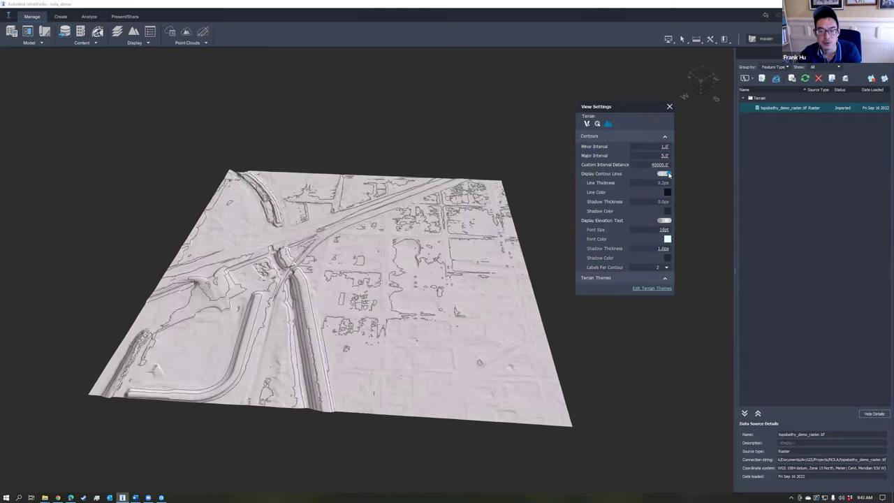
click(664, 175)
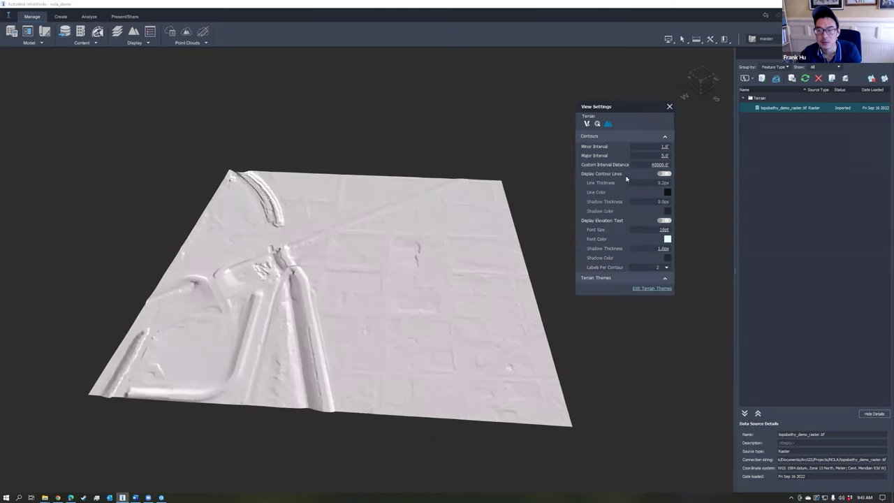
click(666, 175)
scroll(337, 295, up, 10)
drag(337, 295, 531, 230)
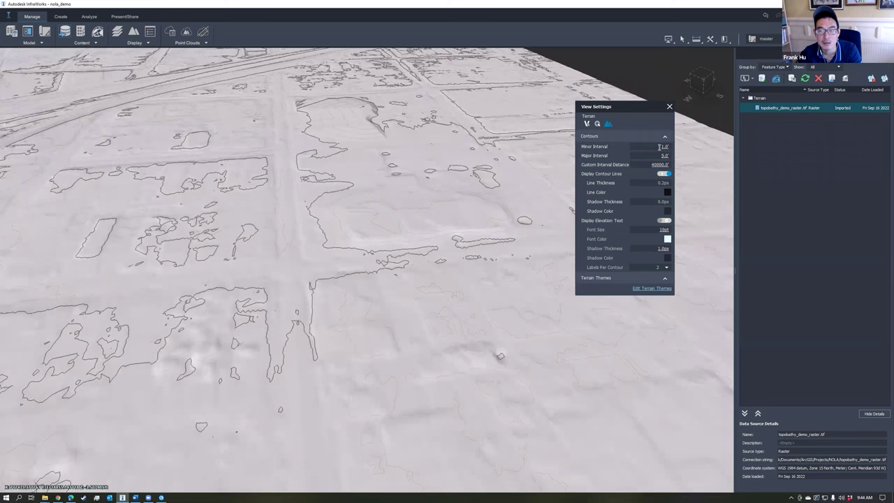
click(659, 146)
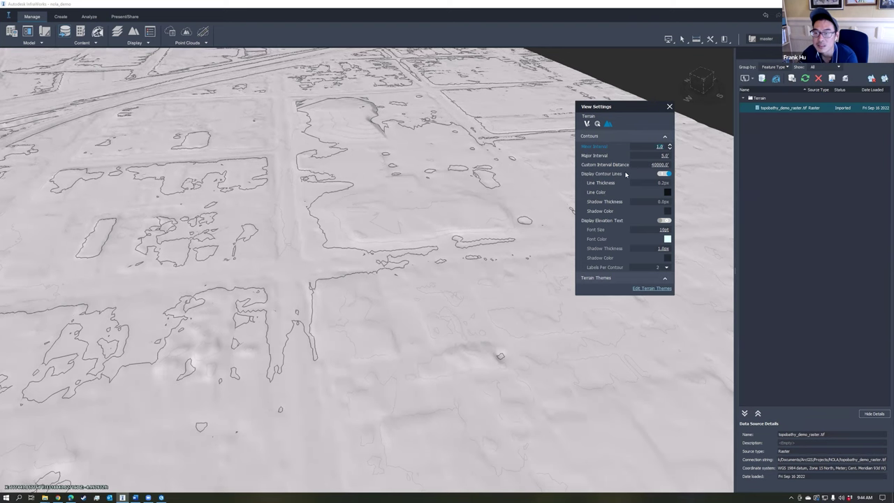
click(647, 160)
scroll(669, 167, up, 3)
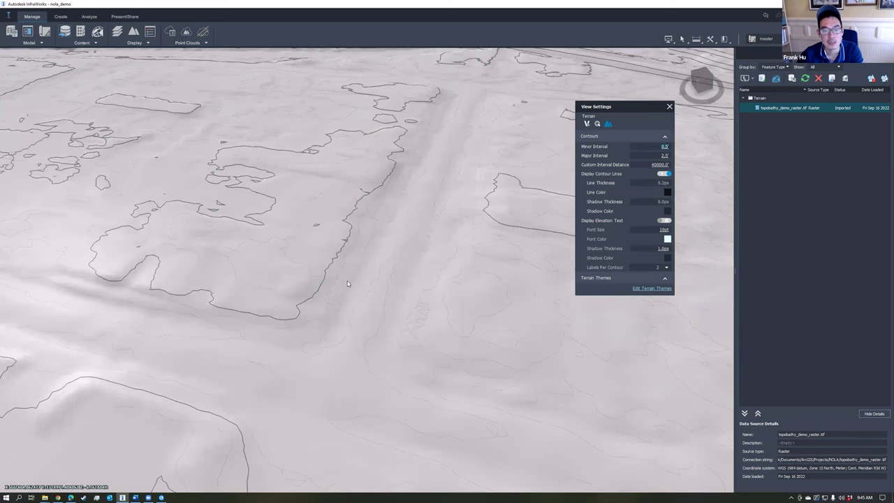
- Measure the 2D distance and slope between two points at the street's edge, and turn off the contour lines
click(697, 39)
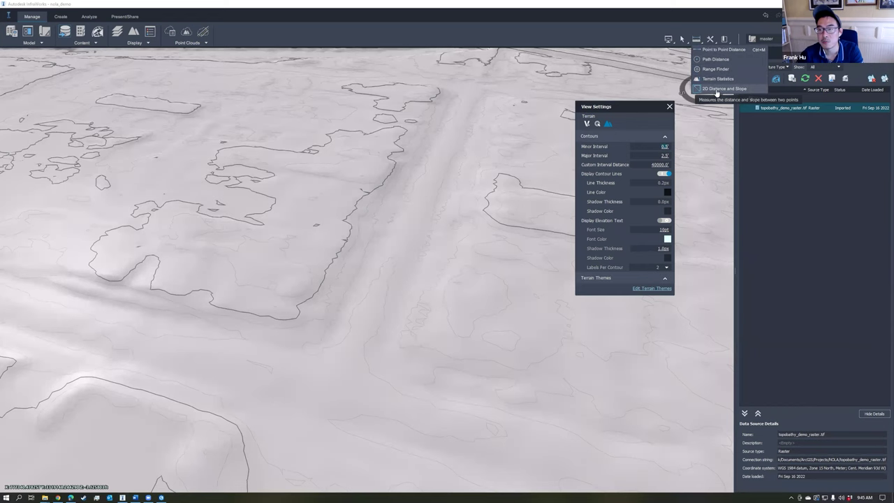
click(711, 91)
click(297, 283)
click(355, 299)
scroll(347, 296, up, 4)
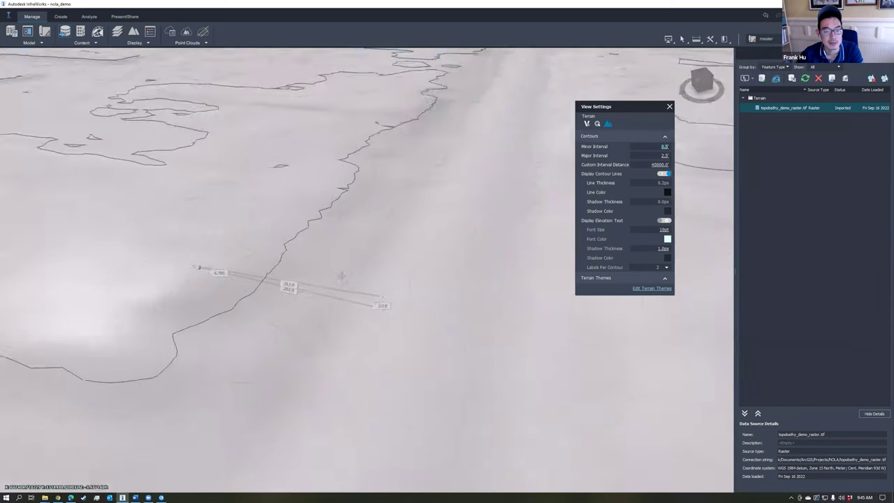
drag(300, 328, 300, 291)
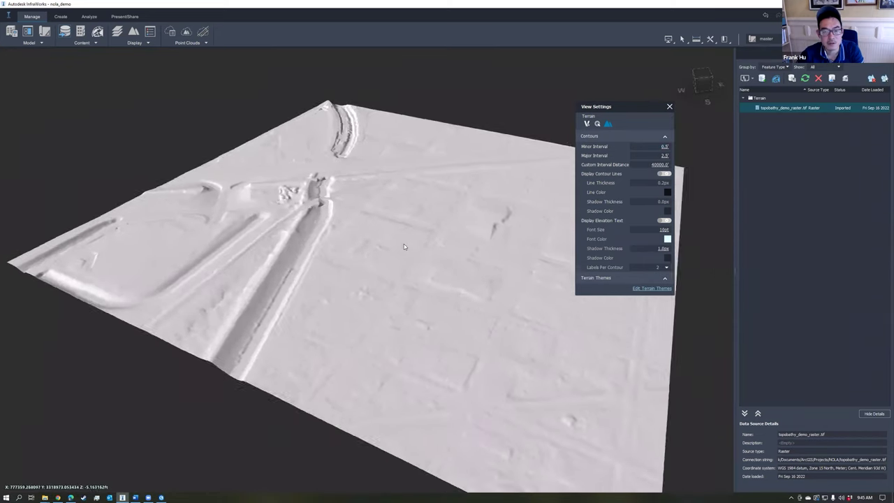
- Add lidar_demo_raster.tif from the NOLA folder to the model as a raster data source
drag(630, 114, 723, 170)
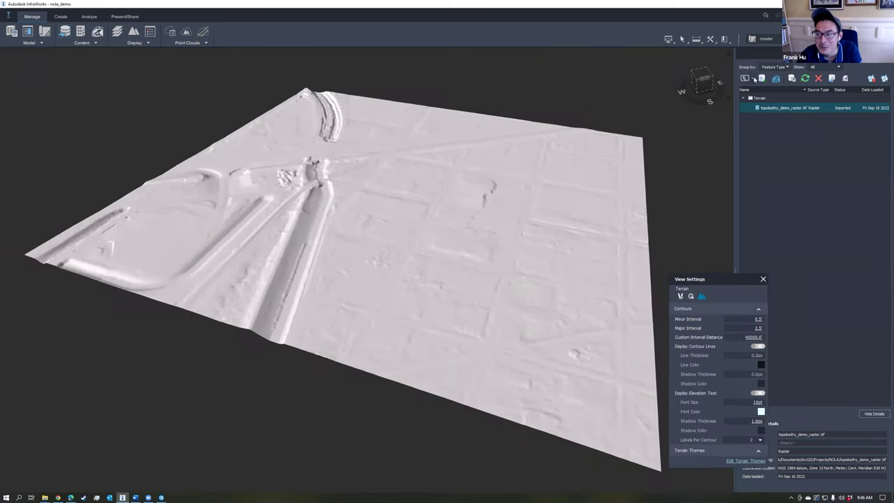
click(747, 78)
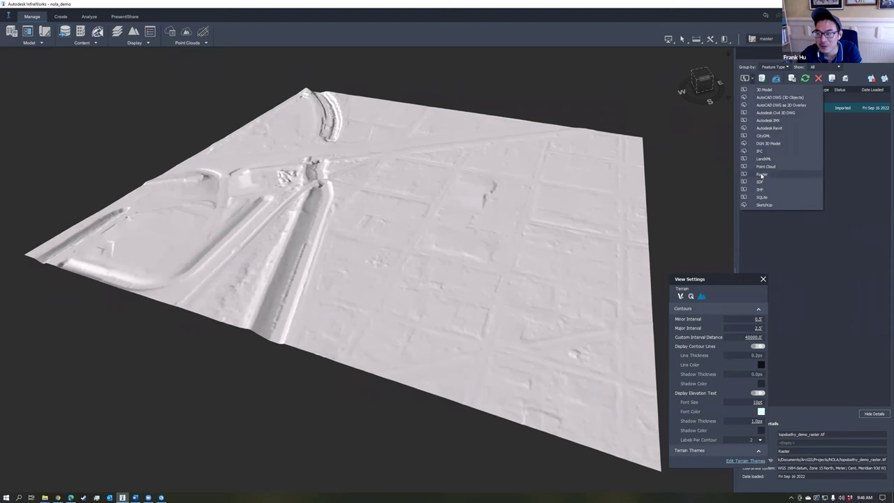
click(762, 175)
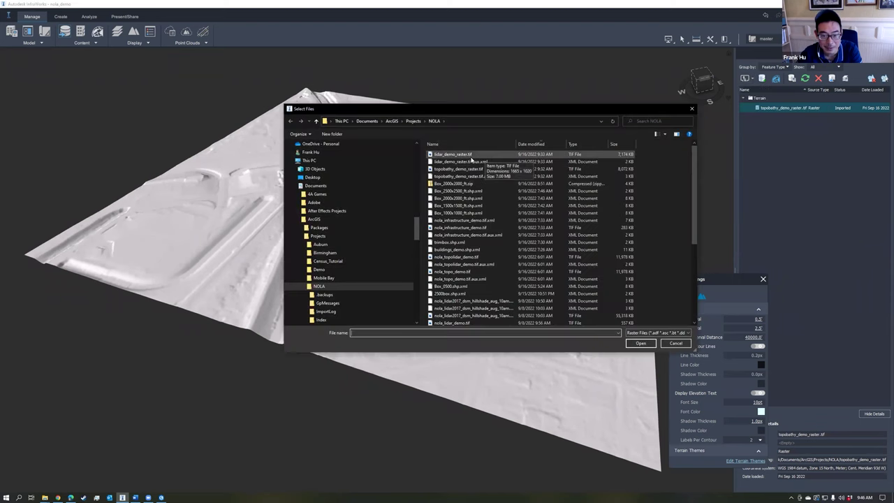
click(461, 155)
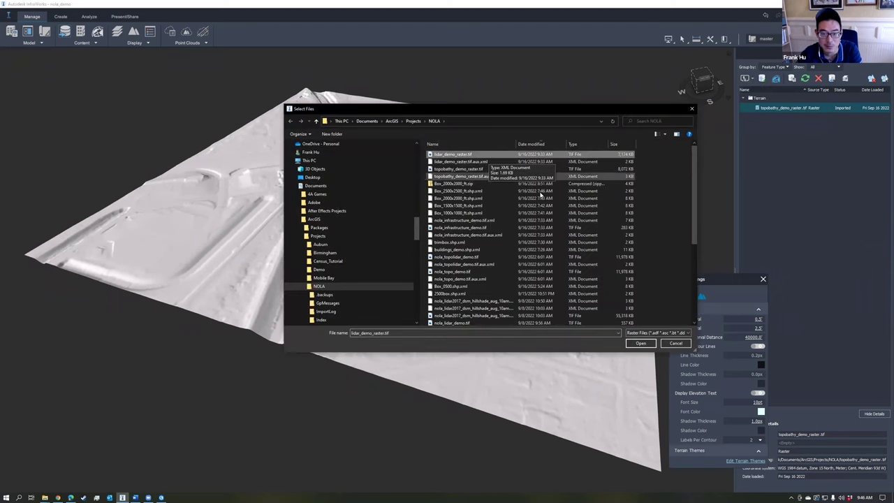
click(641, 344)
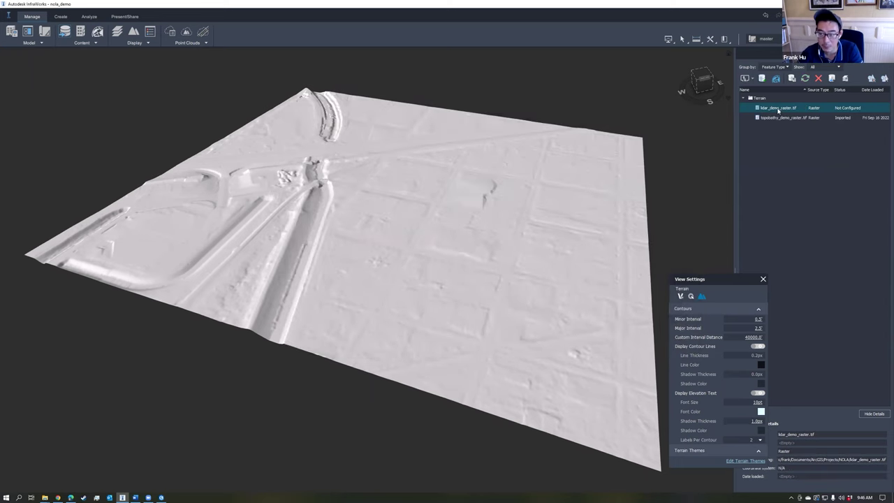
- Configure the lidar raster with the HARN/LA.LA-S Louisiana South Zone meter coordinate system, refresh the model, and open the surface layers
double_click(777, 109)
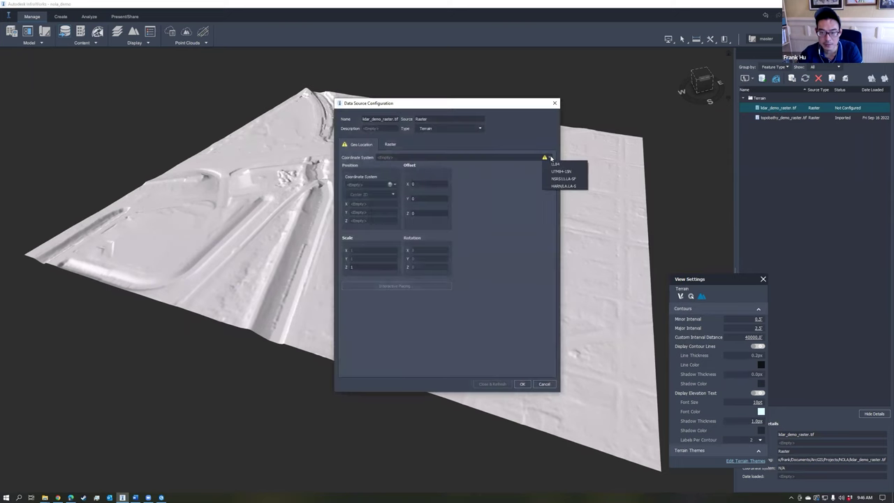
click(563, 186)
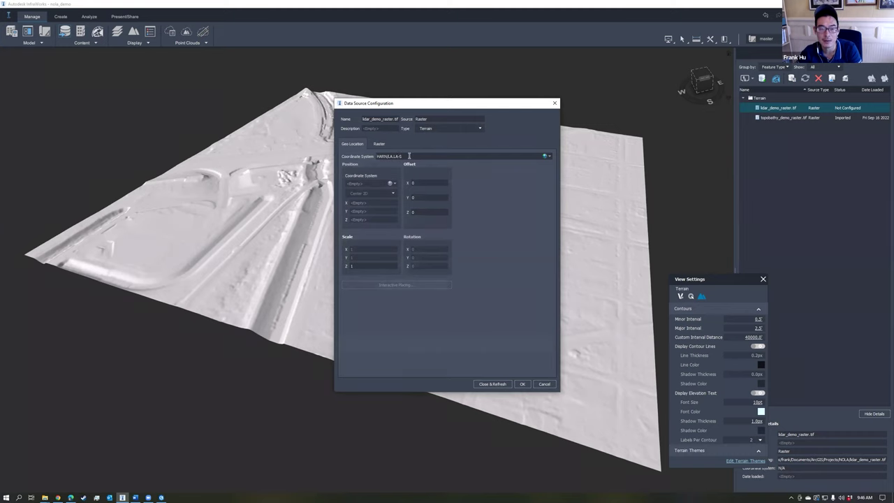
click(545, 156)
click(447, 156)
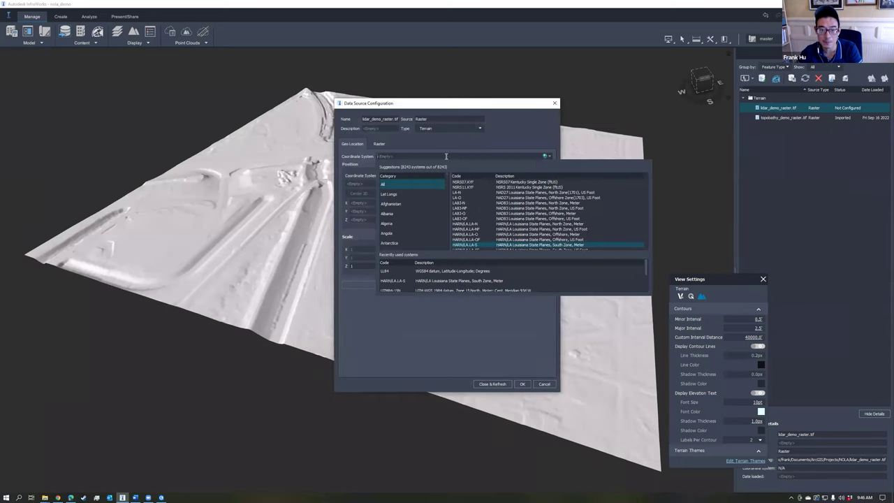
text(louis)
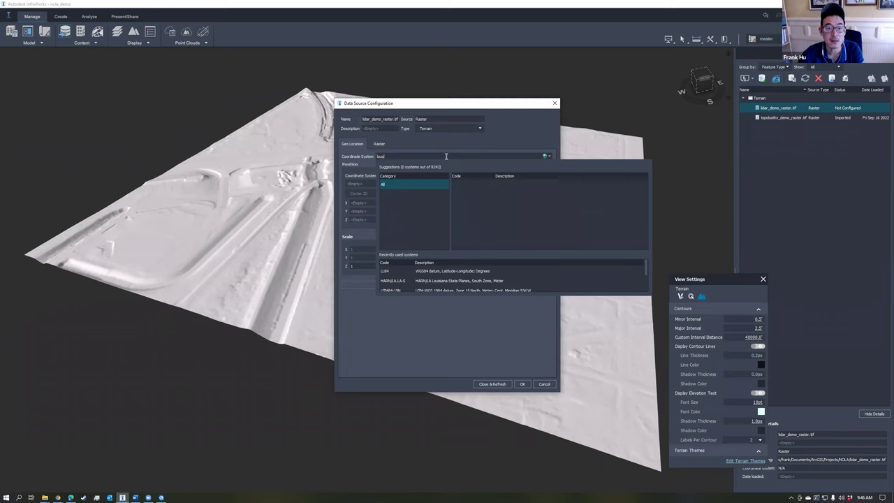
text(iana)
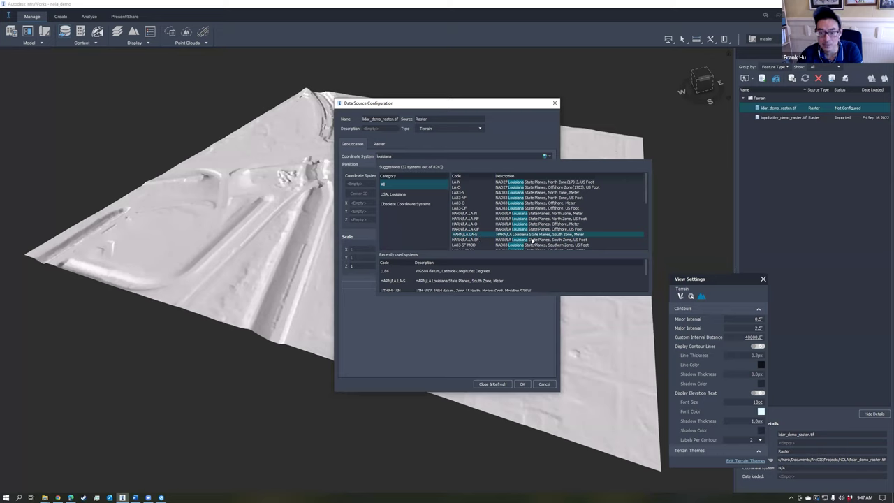
click(488, 236)
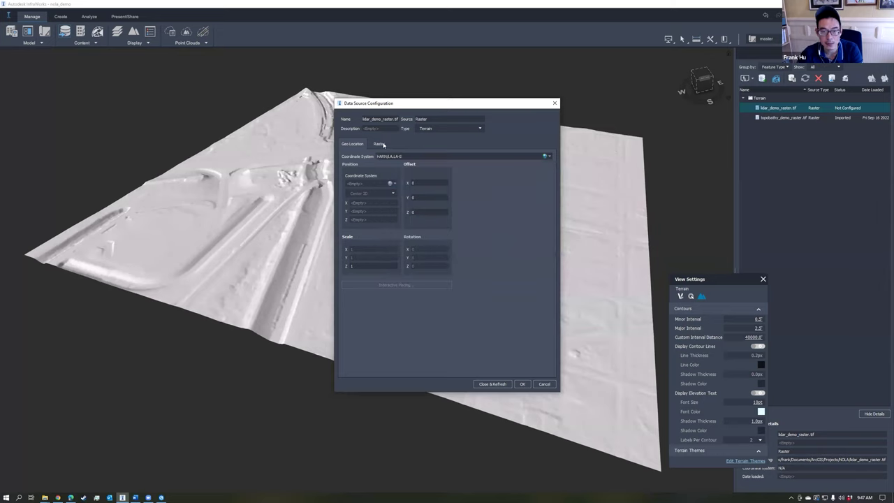
click(492, 384)
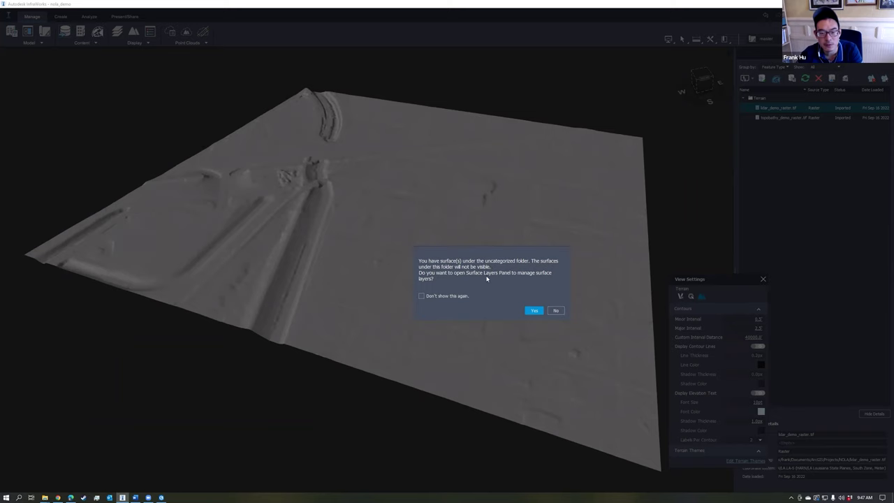
click(535, 310)
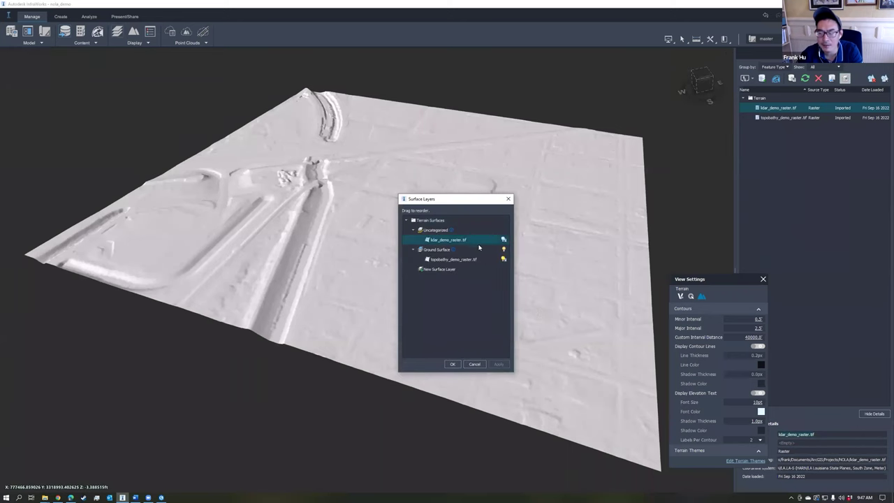
- Move lidar_demo_raster.tif into the Ground Surface group above topobathy_demo_raster.tif and apply the surface layer order
mouse_move(449, 241)
mouse_down()
mouse_move(452, 261)
mouse_move(450, 250)
mouse_up()
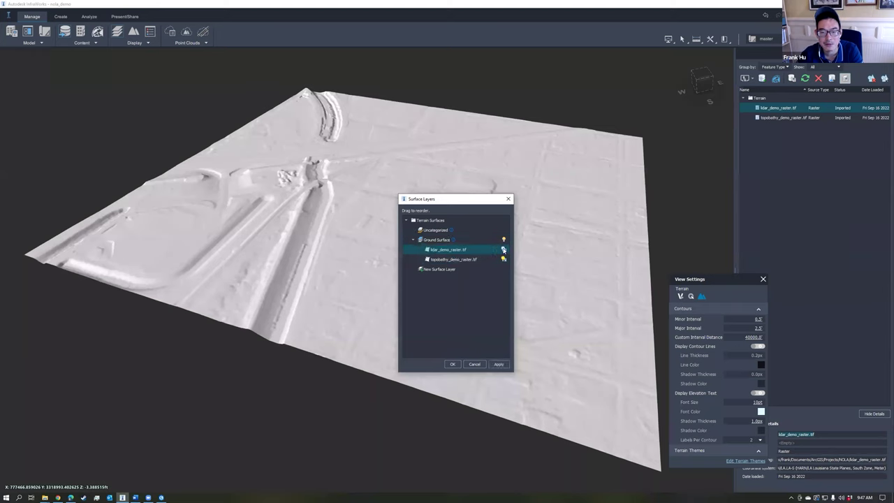
click(452, 365)
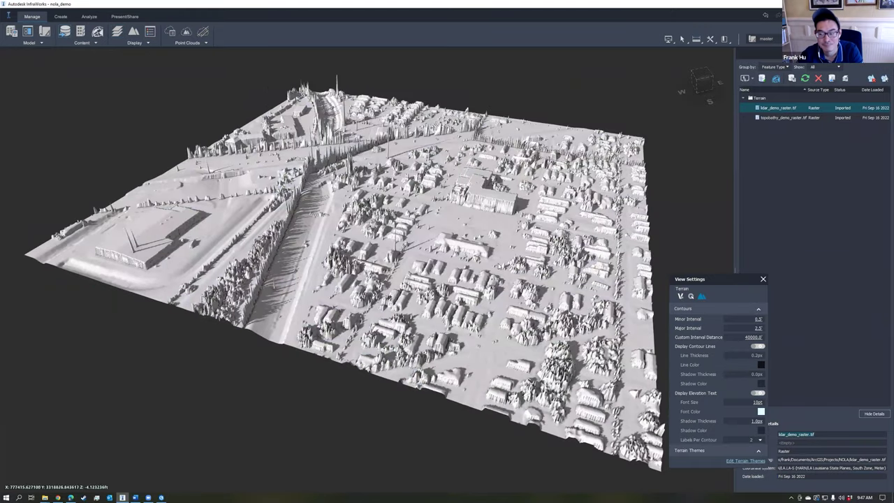
- Examine the lidar surface's buildings, trees and canal from overhead and from several oblique angles
drag(440, 236, 468, 273)
middle_drag(467, 271, 458, 312)
scroll(459, 311, down, 2)
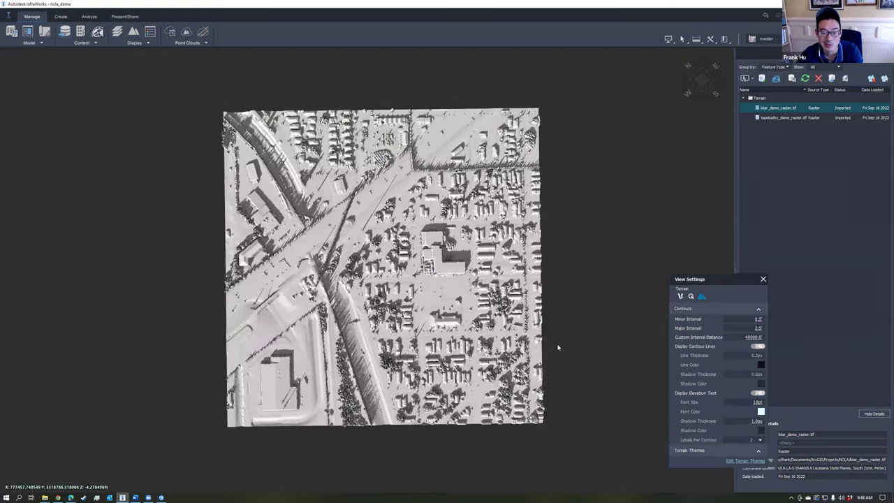
scroll(451, 369, up, 3)
drag(451, 368, 458, 230)
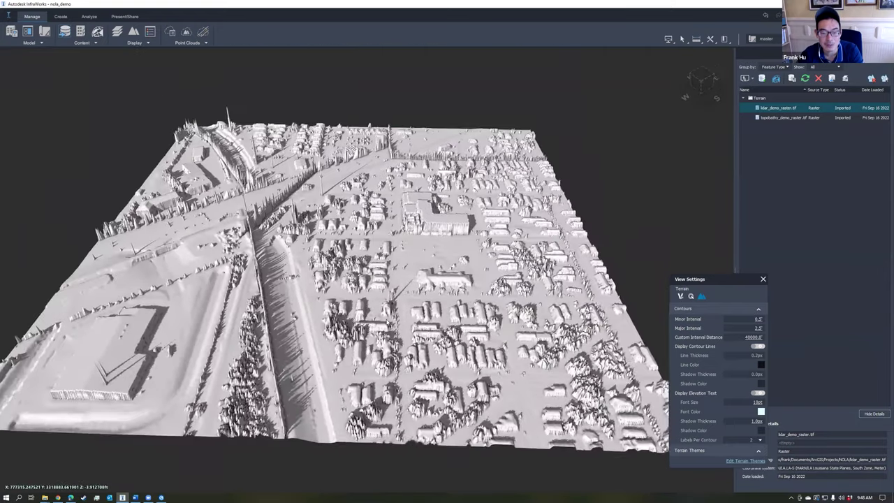
scroll(419, 272, up, 2)
drag(419, 272, 445, 241)
scroll(401, 266, up, 2)
middle_drag(447, 241, 96, 429)
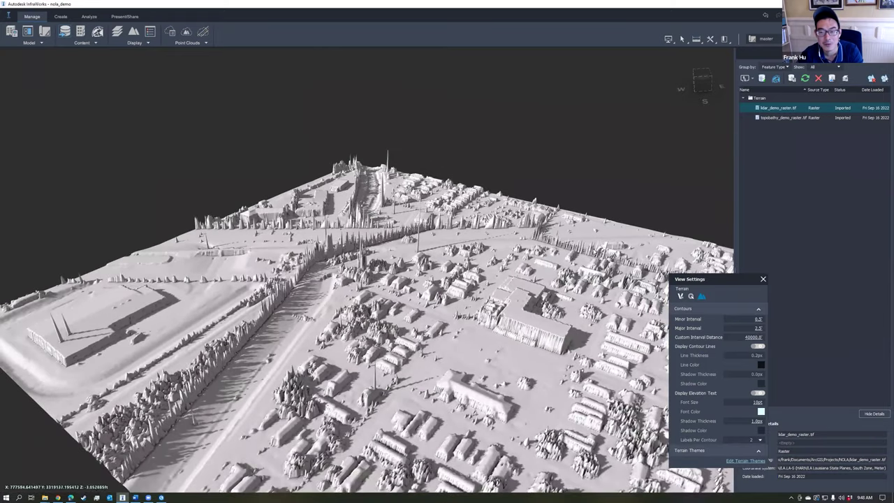
middle_drag(264, 331, 303, 310)
middle_drag(475, 263, 508, 285)
middle_drag(358, 284, 406, 271)
scroll(396, 260, down, 3)
drag(407, 271, 383, 260)
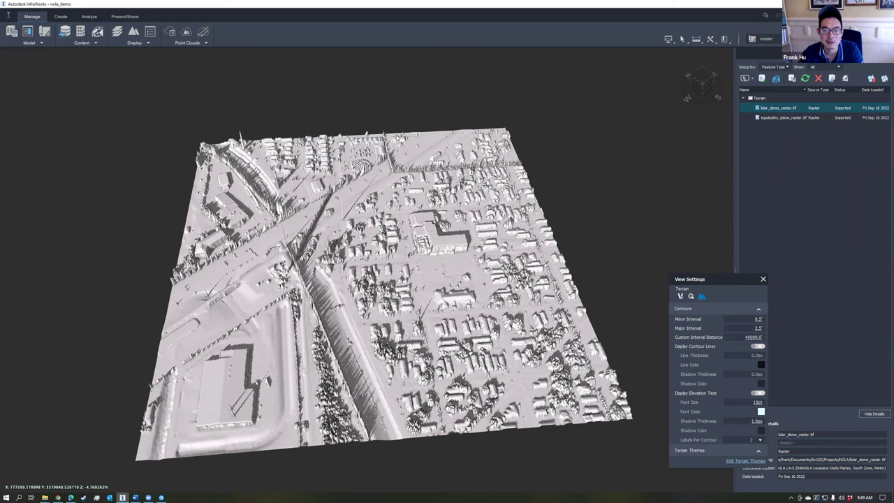
middle_drag(449, 321, 486, 318)
drag(486, 318, 448, 256)
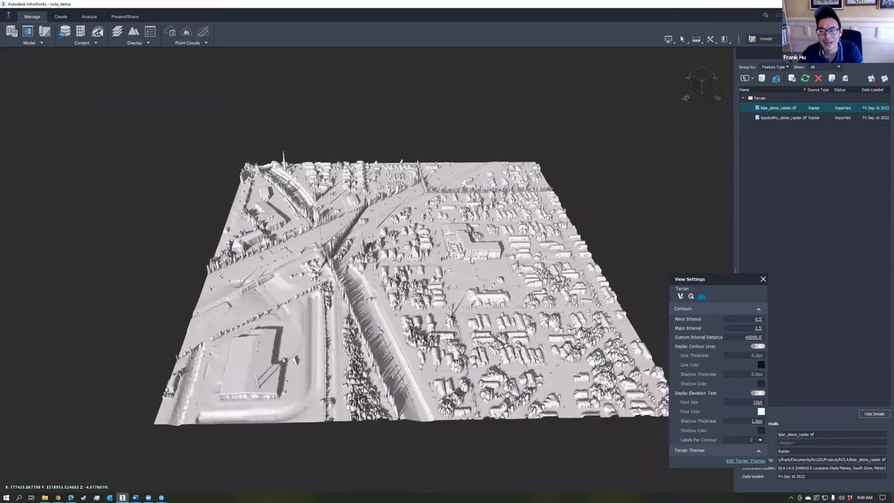
middle_drag(475, 257, 438, 249)
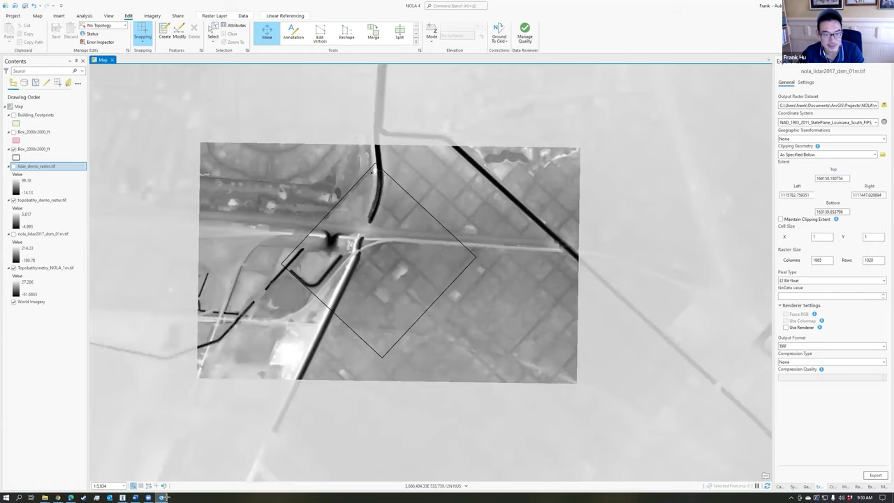
- Switch to ArcGIS Pro and display the Building_Footprints layer over the study area
click(13, 115)
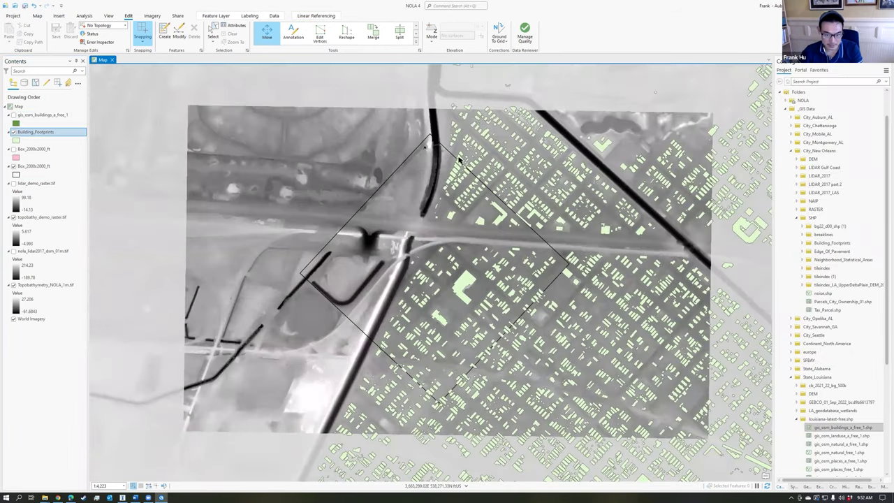
scroll(552, 290, up, 1)
scroll(423, 413, up, 1)
scroll(426, 407, down, 1)
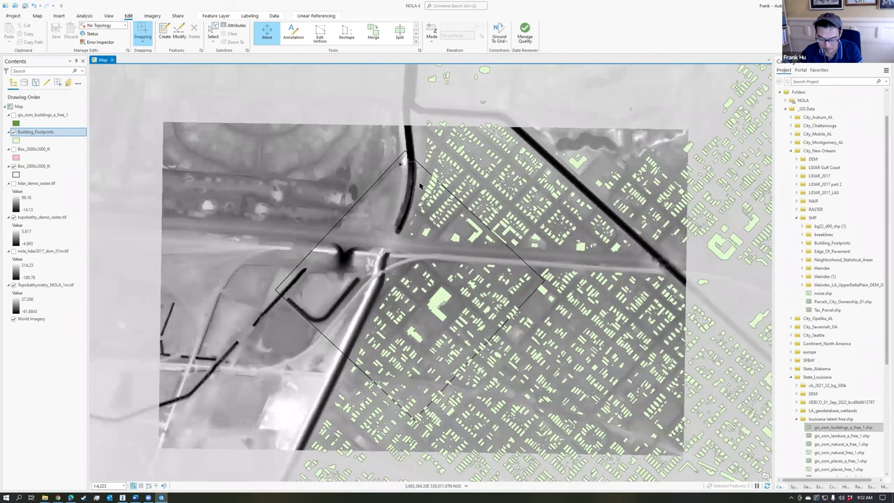
scroll(423, 180, up, 1)
scroll(189, 162, down, 1)
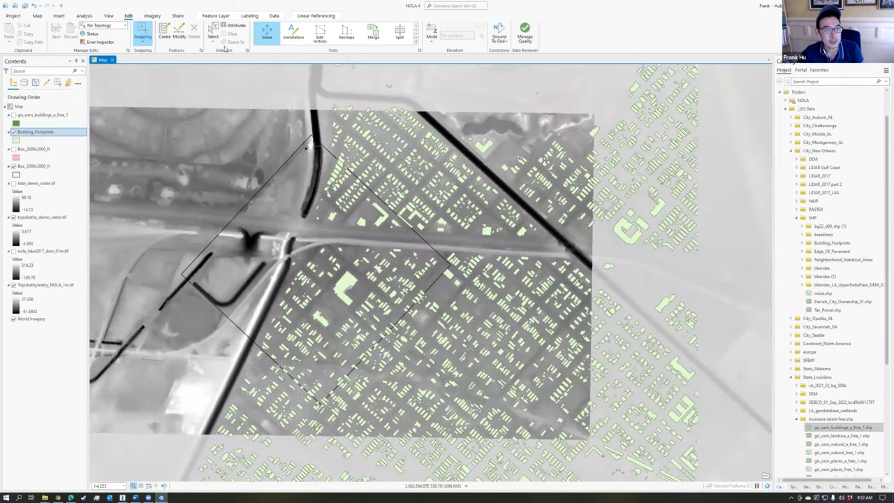
- Select by location the Building_Footprints features that intersect the Box_2000x2000_ft boundary, as a new selection
click(37, 15)
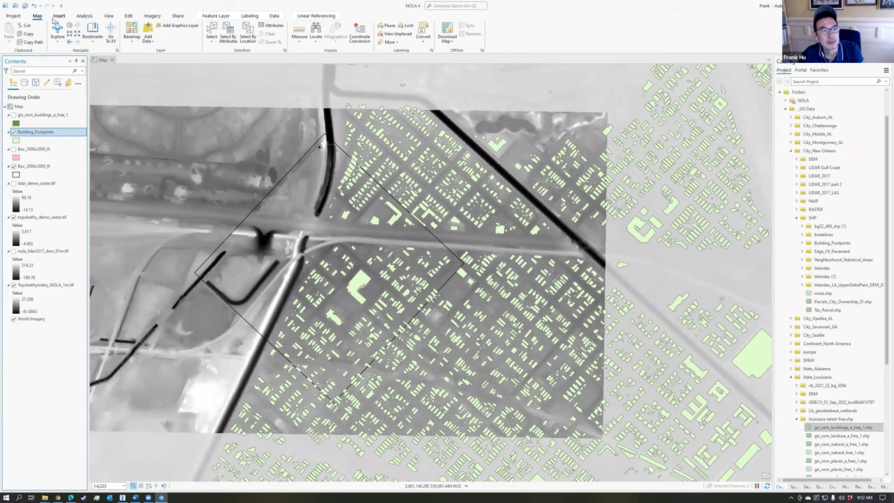
click(249, 36)
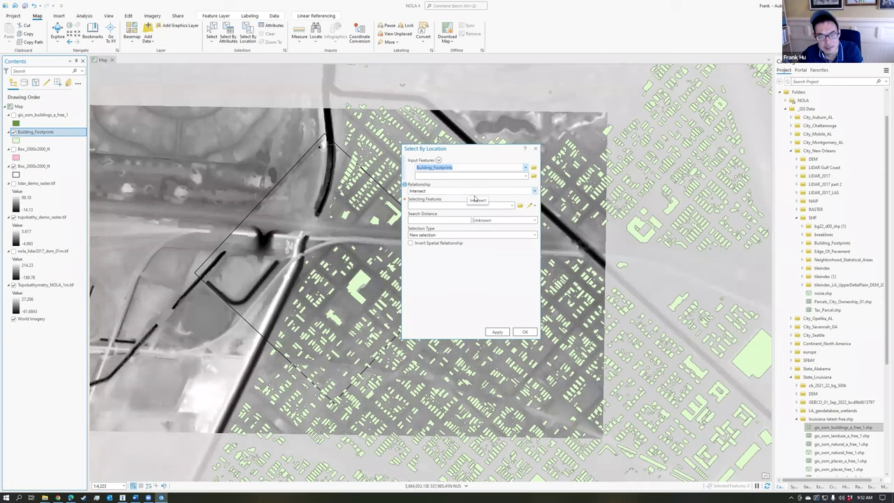
click(511, 206)
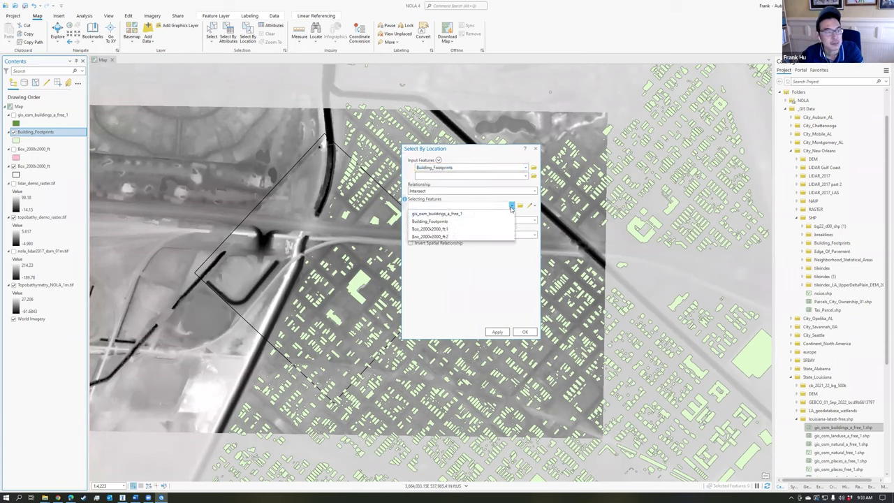
click(438, 235)
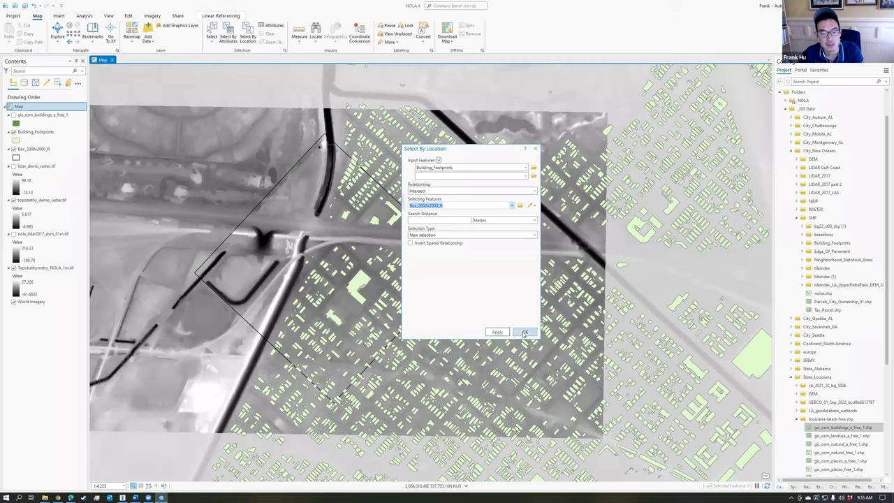
click(523, 331)
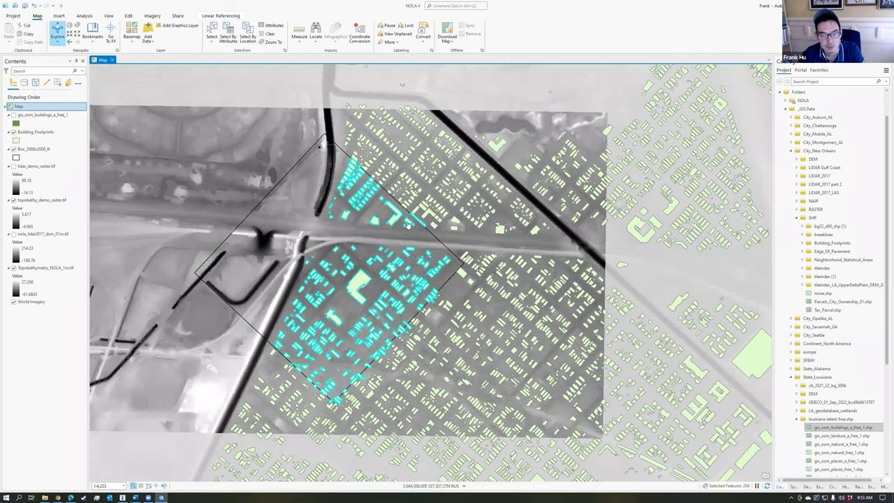
- Start exporting the selected Building_Footprints features, with buildings_export_for_demo in the NOLA folder as the output
drag(353, 235, 380, 244)
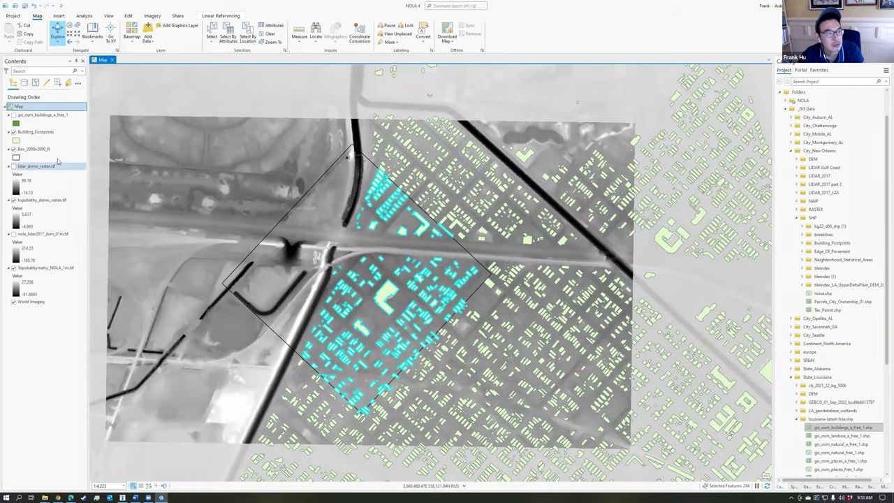
click(33, 132)
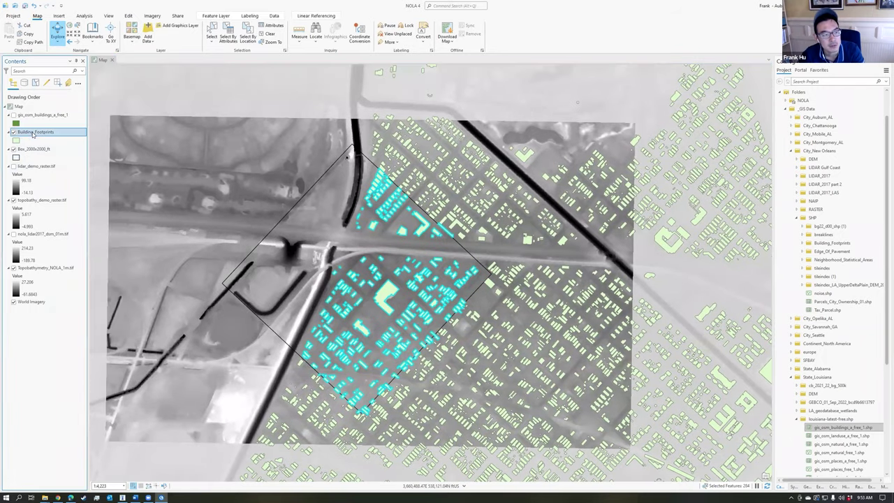
right_click(33, 133)
mouse_move(93, 301)
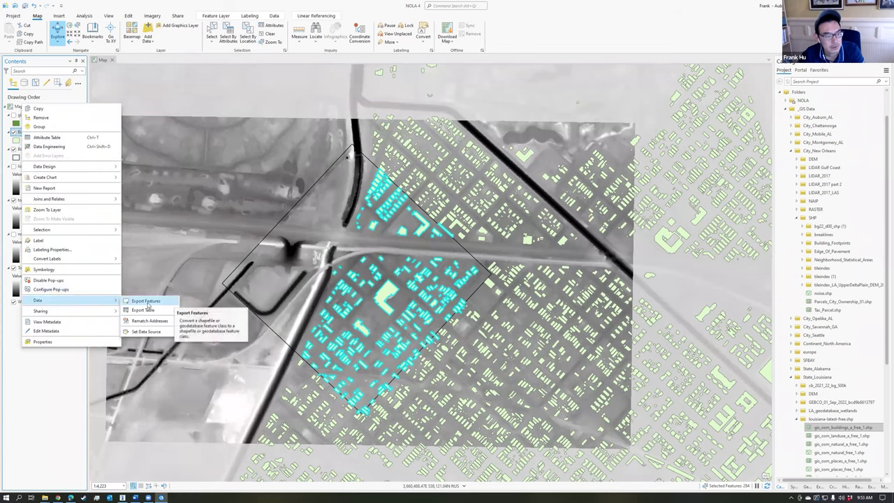
click(146, 301)
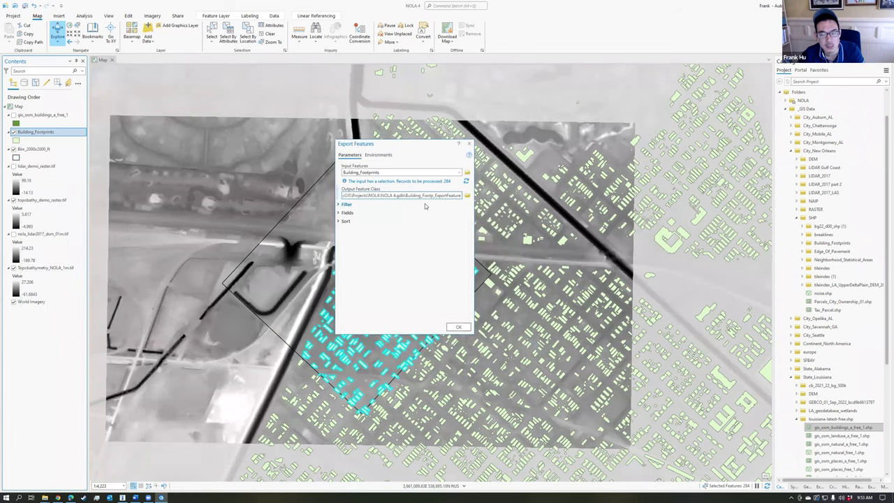
click(468, 197)
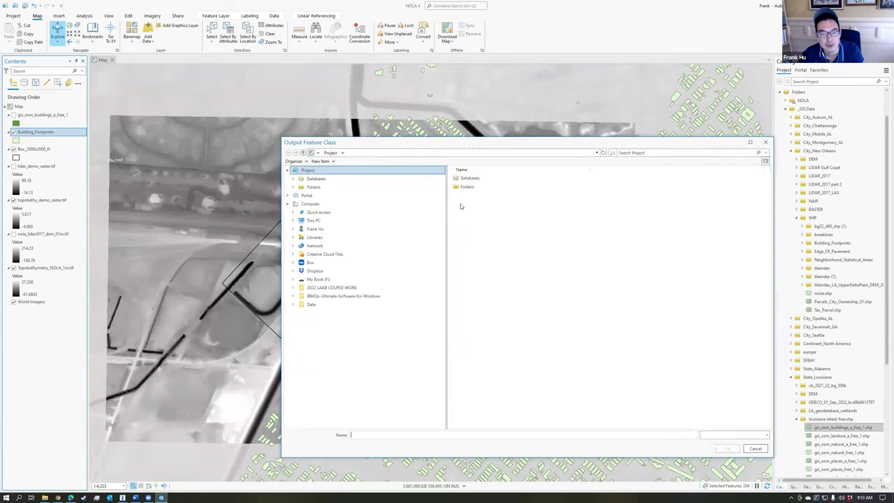
text(buildings_export_for_demo)
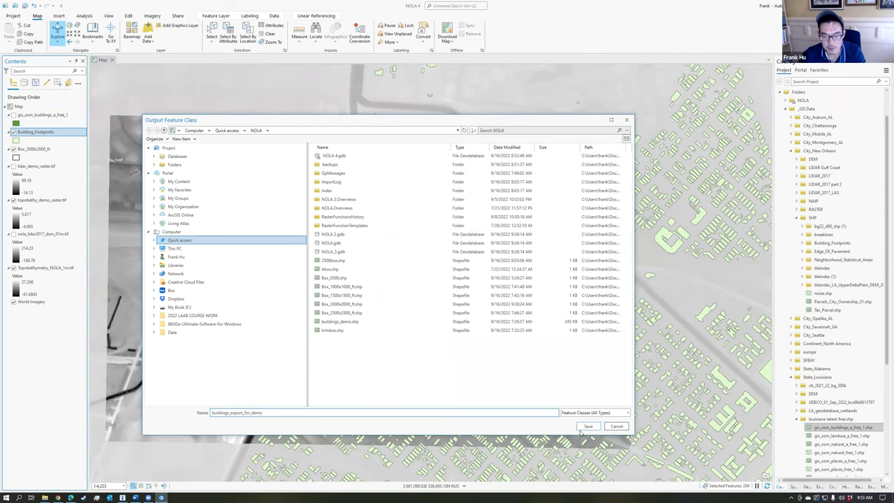
click(587, 427)
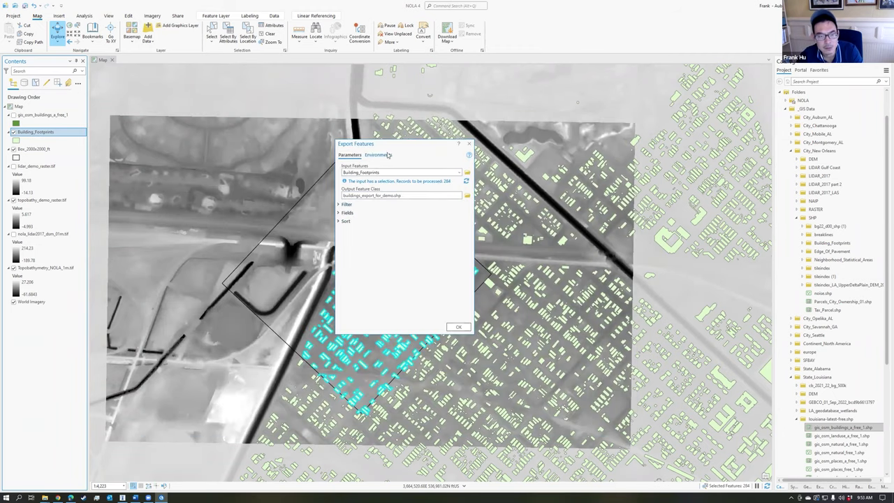
- Set the export's output coordinate system to that of the current map, NAD_1983_StatePlane_Louisiana_South_FIPS_1702_Feet, and run the export
drag(384, 149, 352, 174)
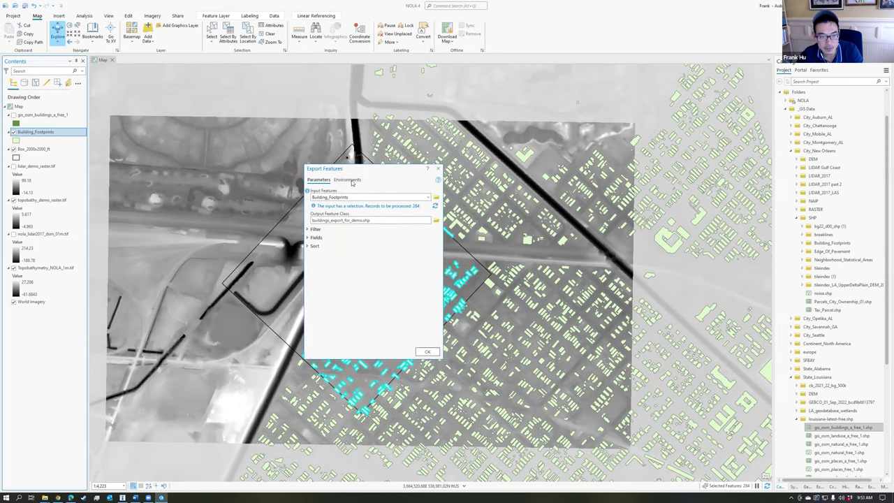
click(345, 181)
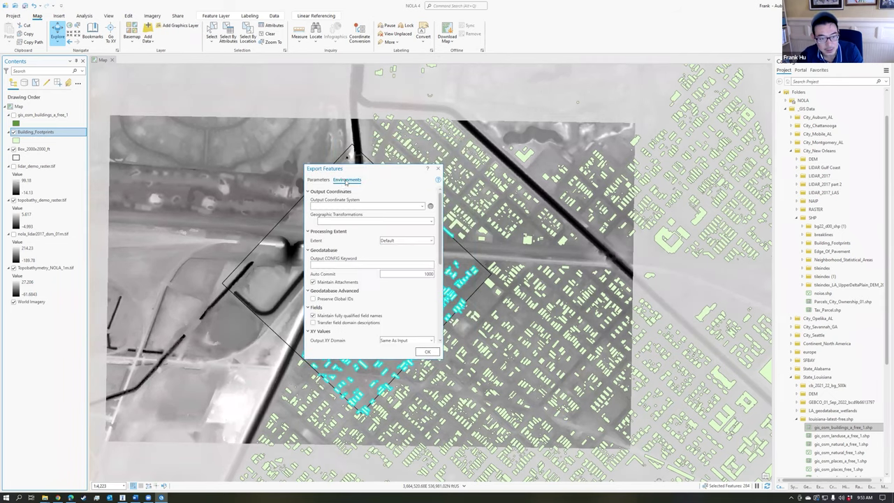
click(422, 208)
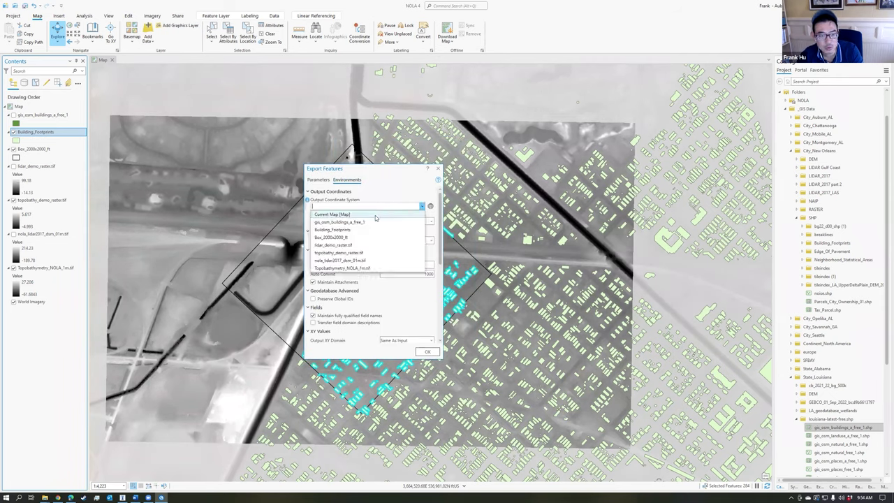
click(375, 216)
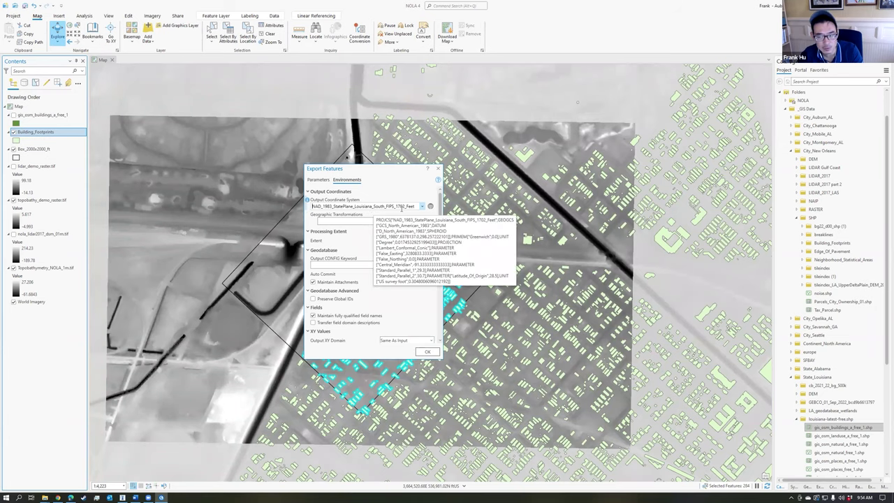
click(428, 351)
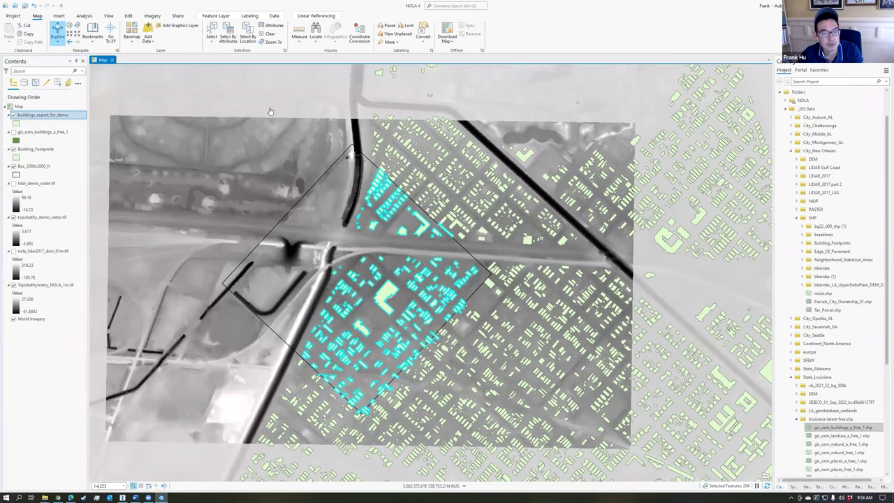
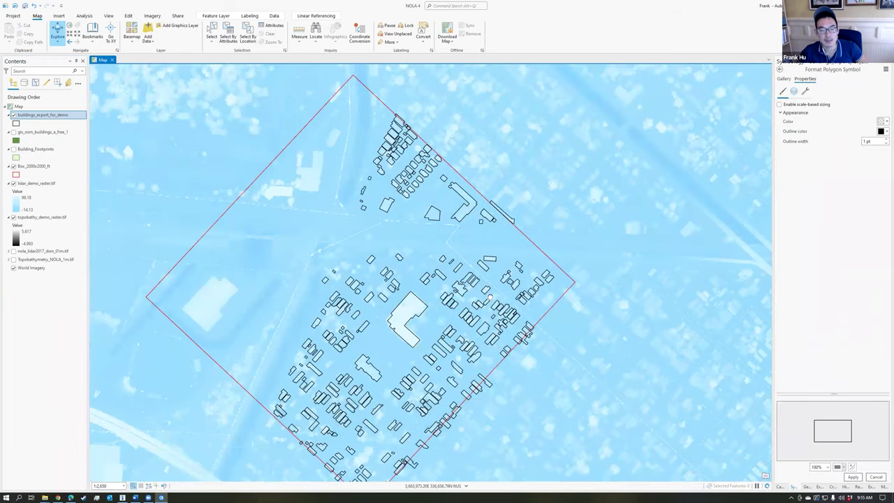
- Run Feature To Point on buildings_export_for_demo with the Inside option enabled and the output class buildings_expo_FeatureToPoin
drag(462, 340, 490, 298)
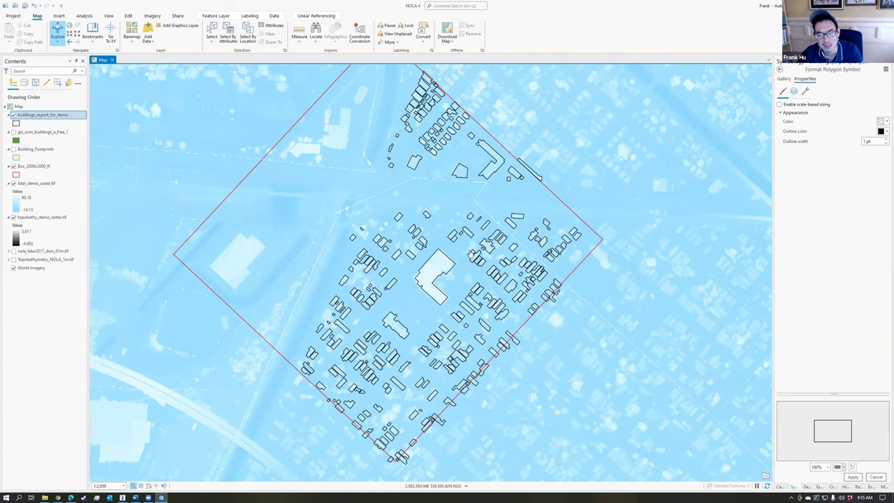
scroll(475, 238, down, 1)
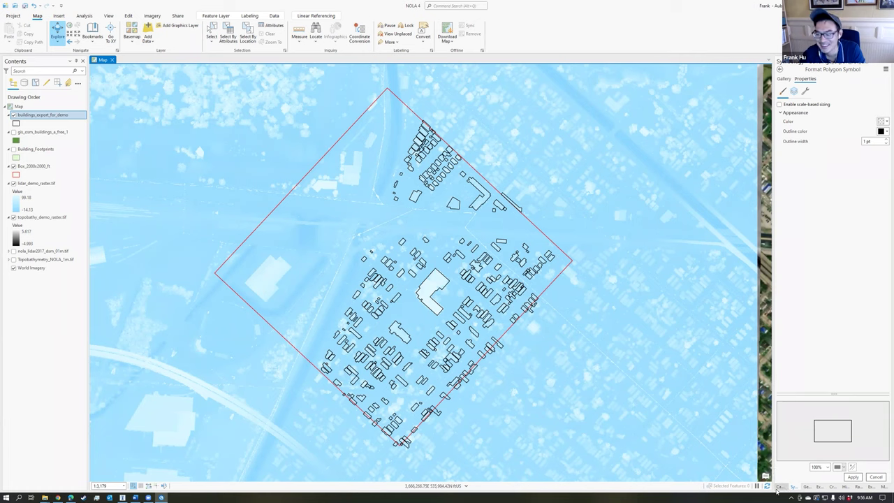
click(808, 488)
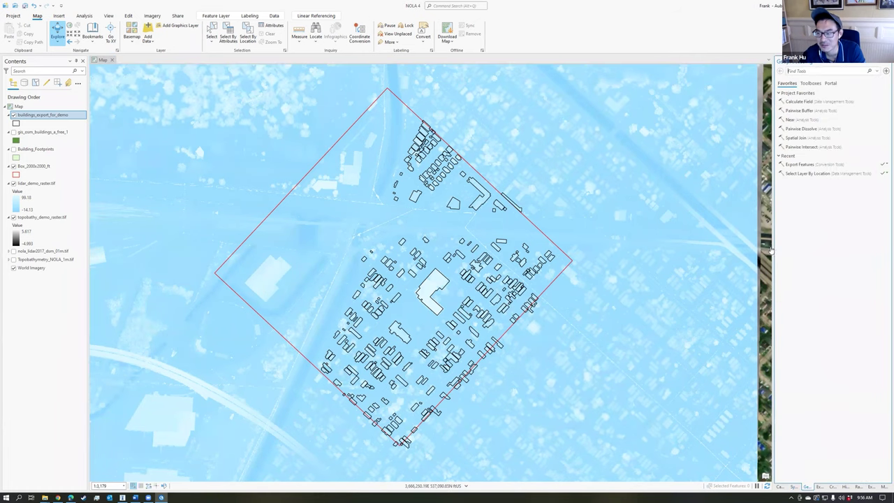
text(feature to point)
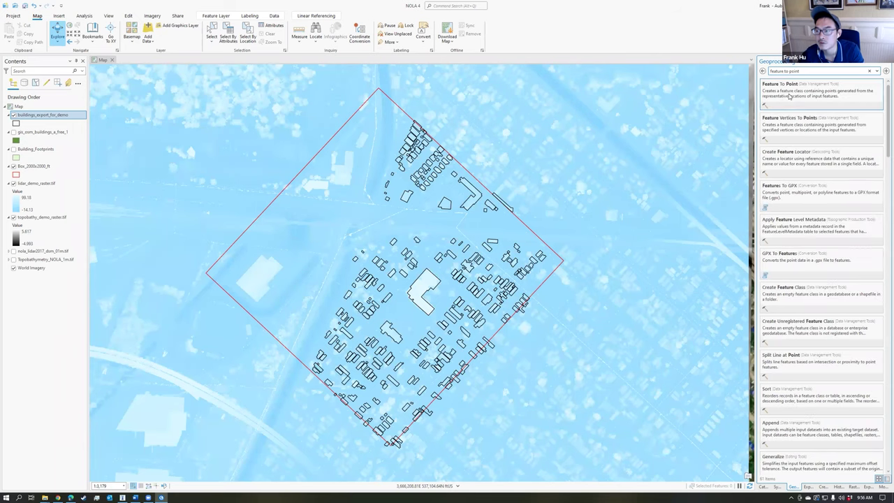
click(788, 96)
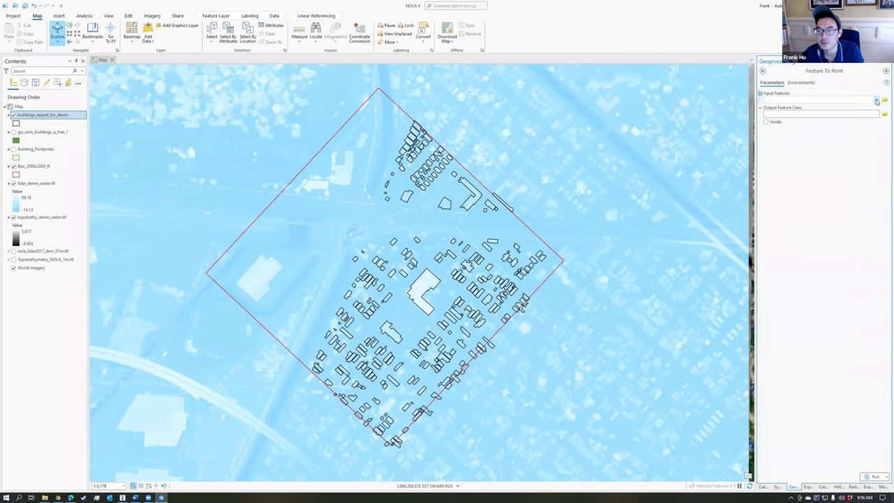
click(877, 101)
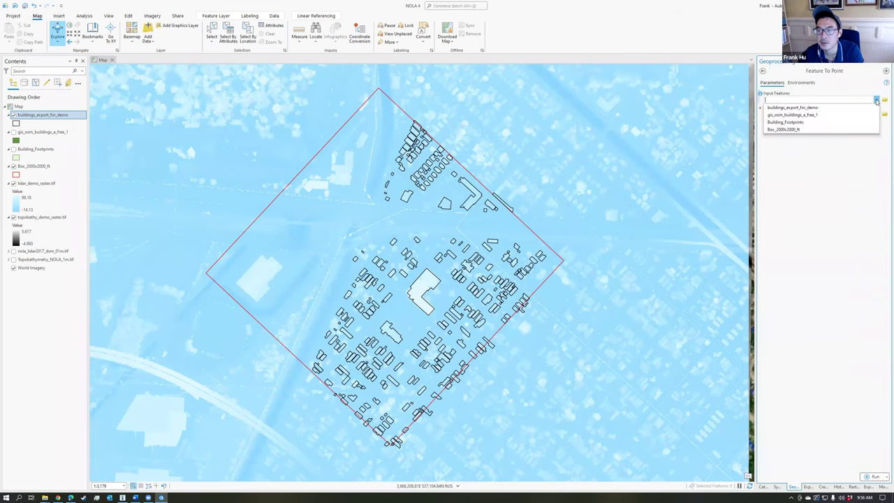
click(809, 109)
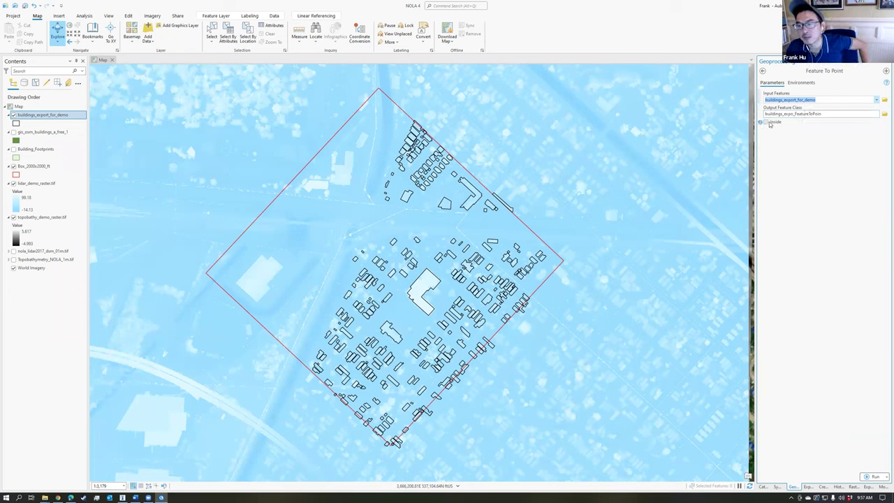
click(767, 122)
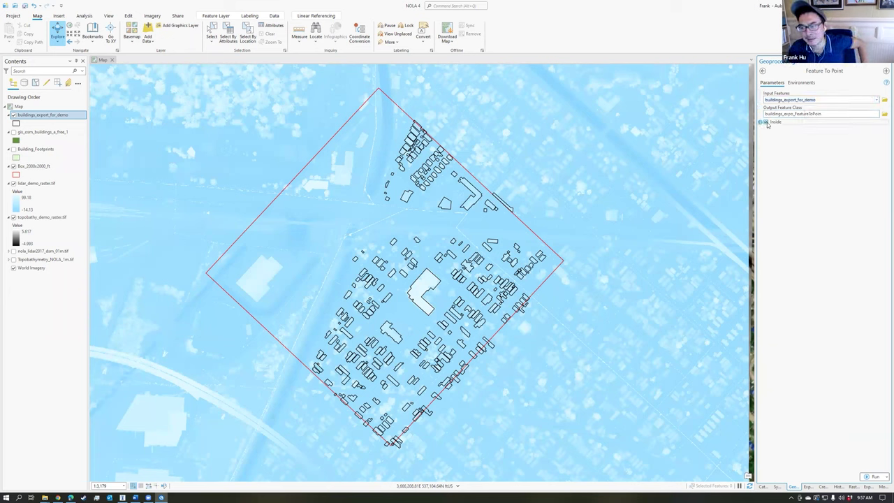
click(876, 477)
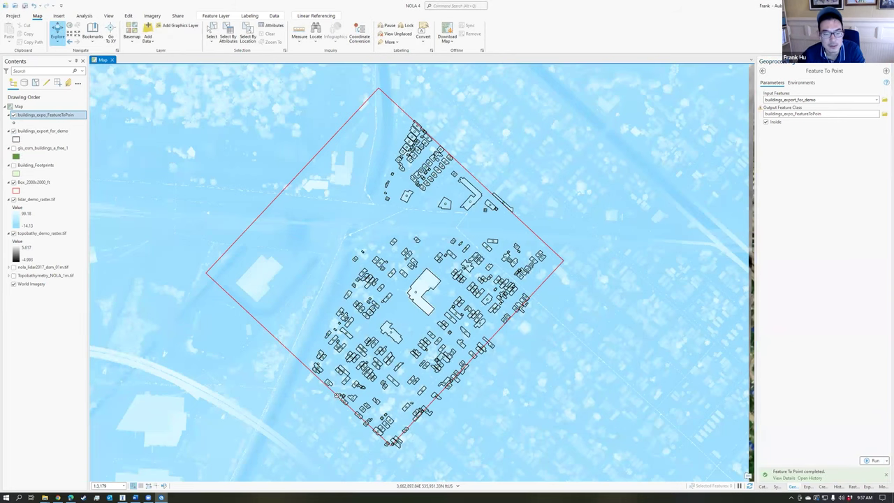
- Find the Add Surface Information tool and set buildings_expo_FeatureToPoin as its input features
scroll(391, 367, up, 3)
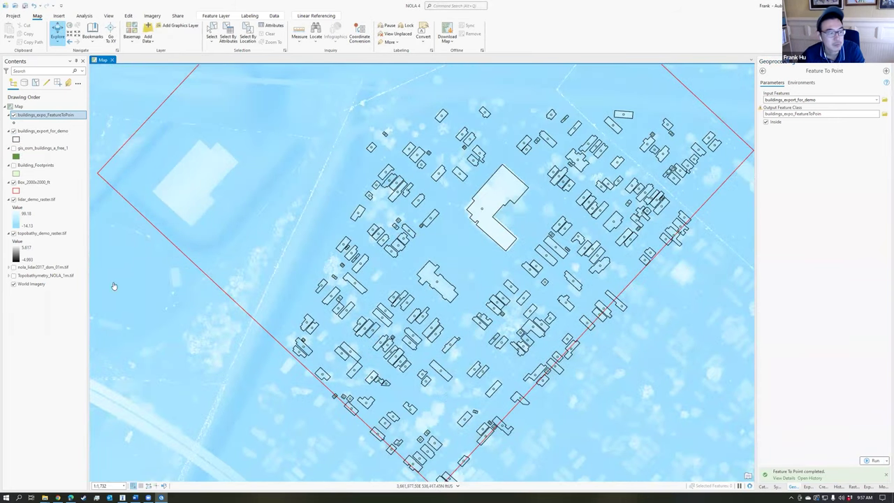
drag(486, 260, 463, 287)
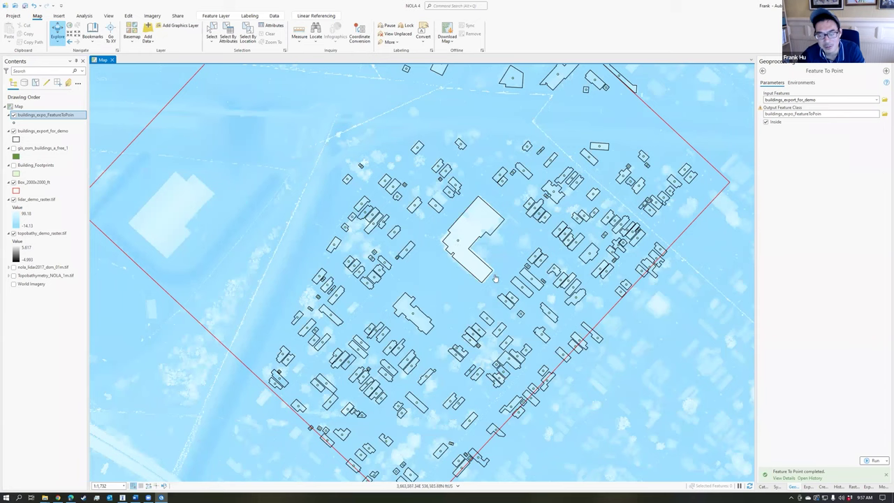
click(763, 70)
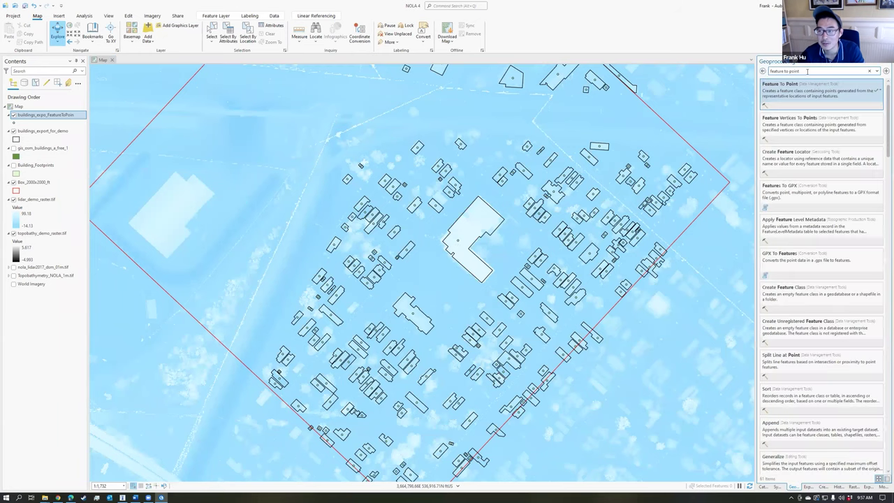
text(add surface)
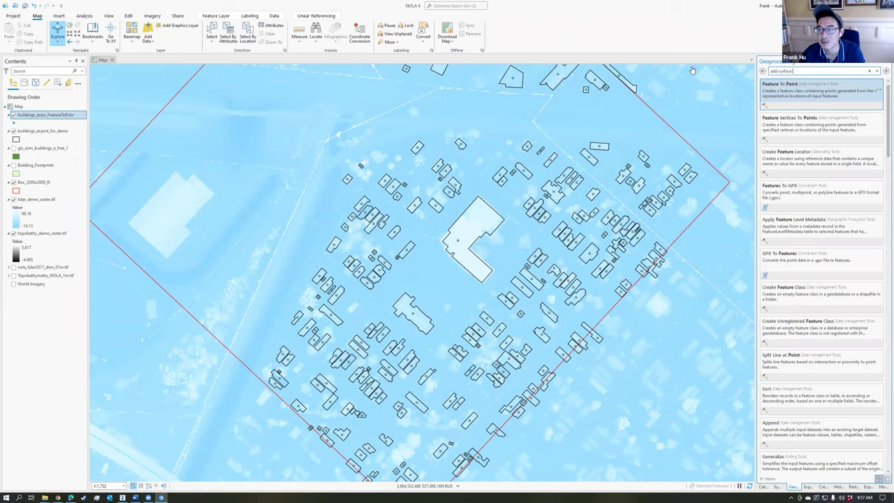
text( information)
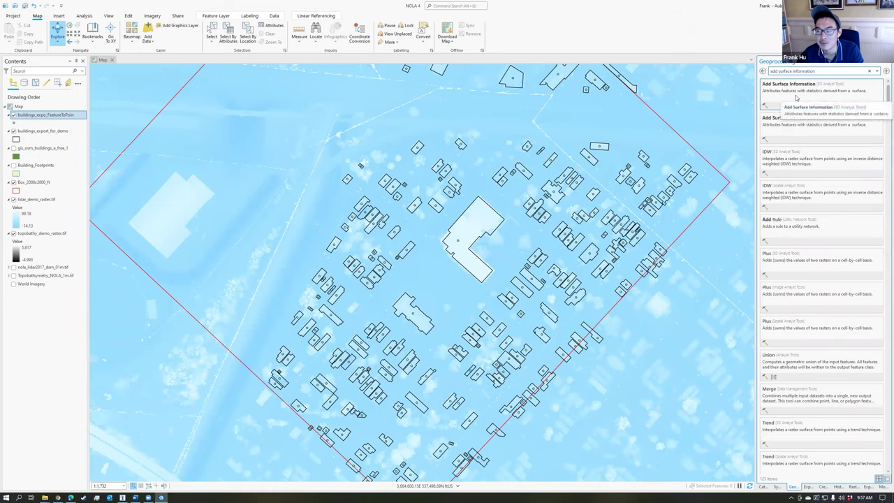
click(786, 92)
click(862, 109)
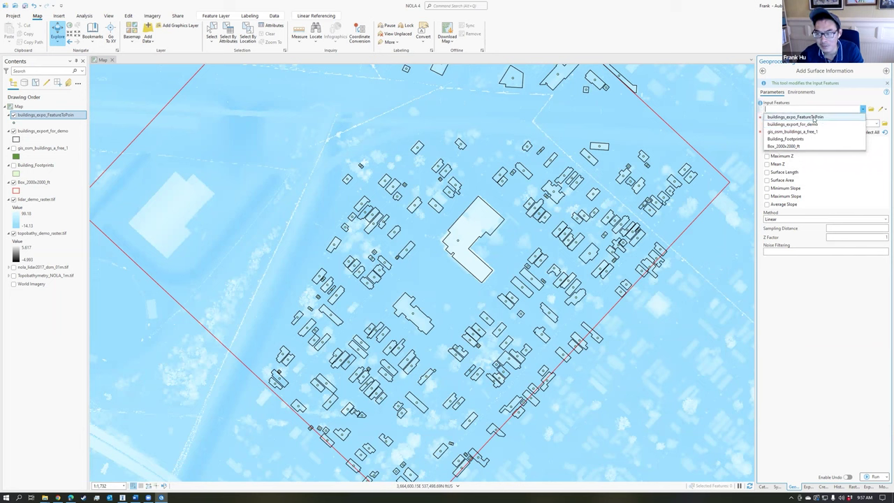
click(815, 118)
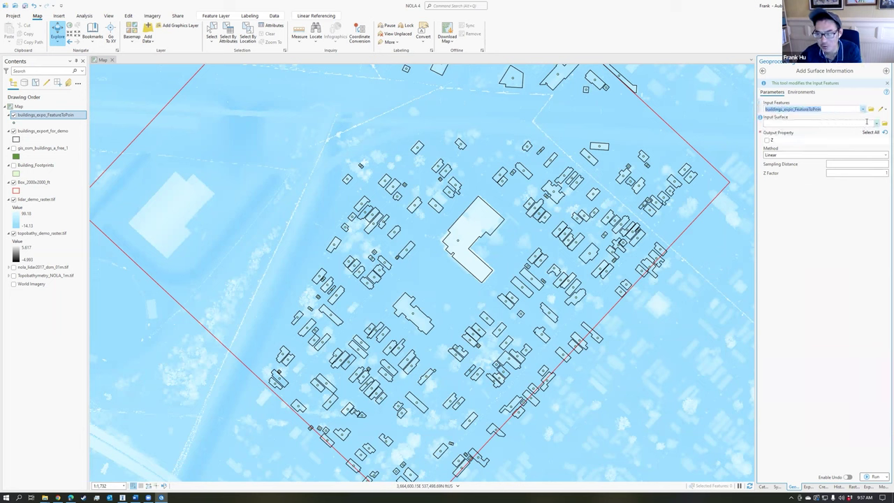
- Set lidar_demo_raster.tif as the input surface with Z as the output property, and run Add Surface Information
click(876, 123)
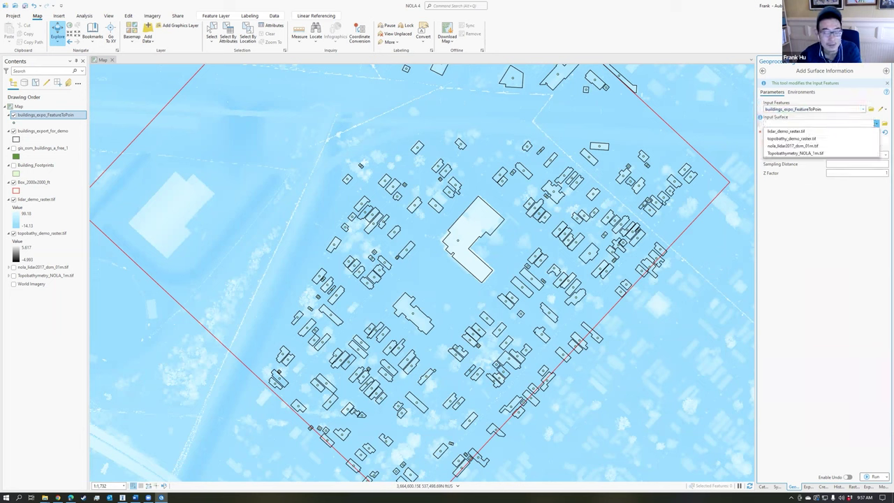
click(795, 132)
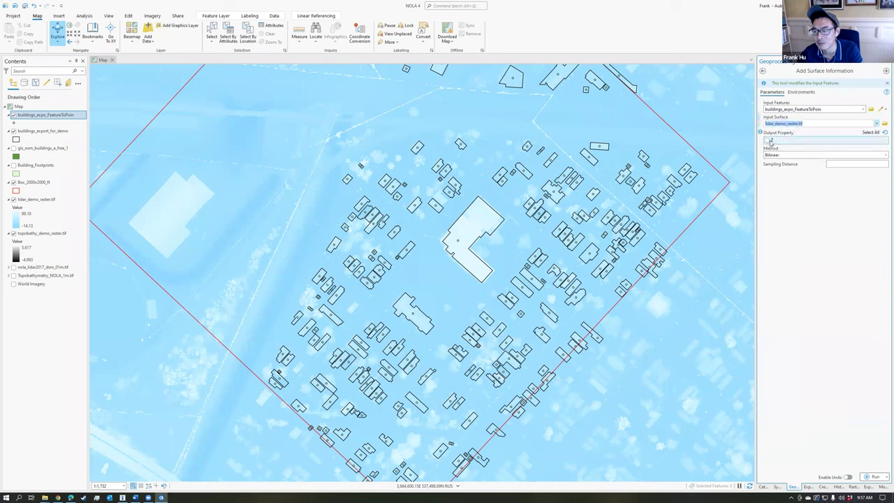
click(768, 142)
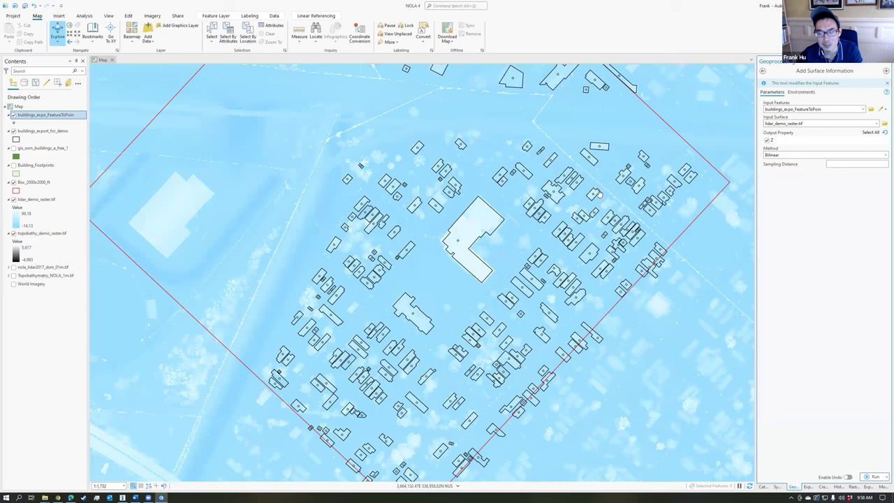
click(878, 476)
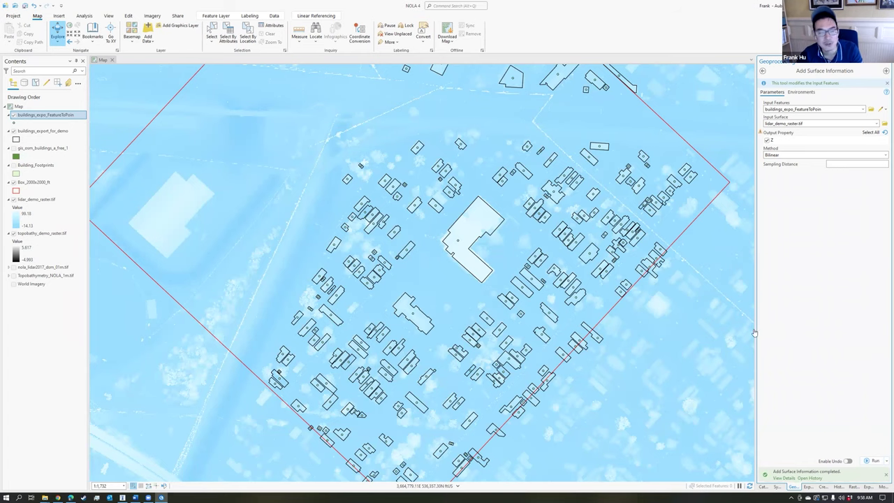
- Examine the Z field in the attribute table of buildings_expo_FeatureToPoin, and close the table
click(39, 115)
key(ctrl+t)
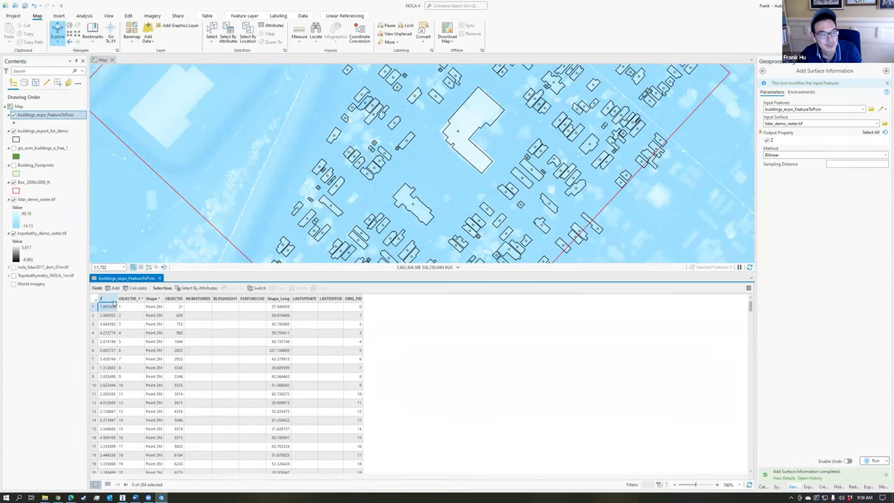
click(114, 300)
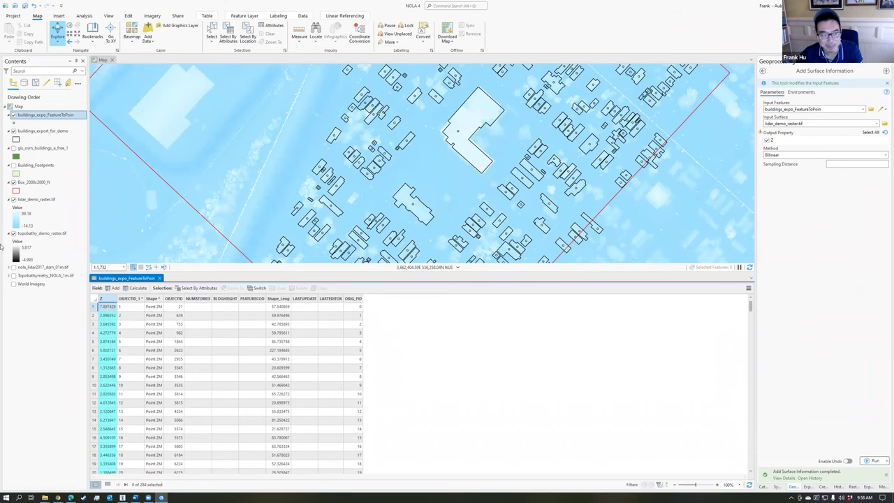
click(160, 278)
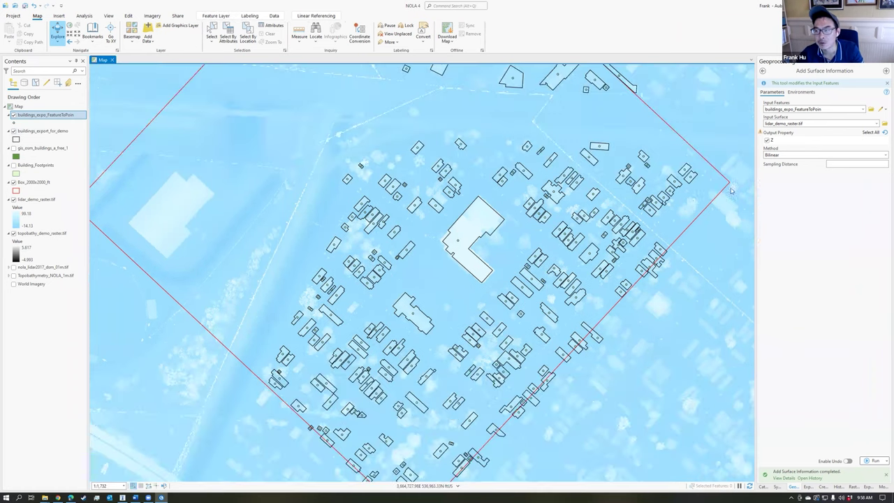
- Find the Join Field tool and set buildings_export_for_demo as the input table with FID as the input join field
click(763, 72)
drag(784, 71, 738, 70)
text(join)
click(790, 94)
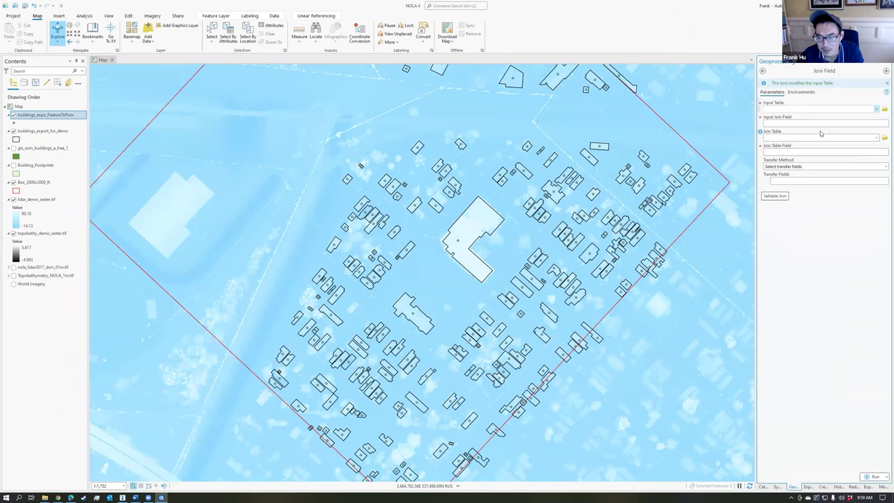
click(876, 109)
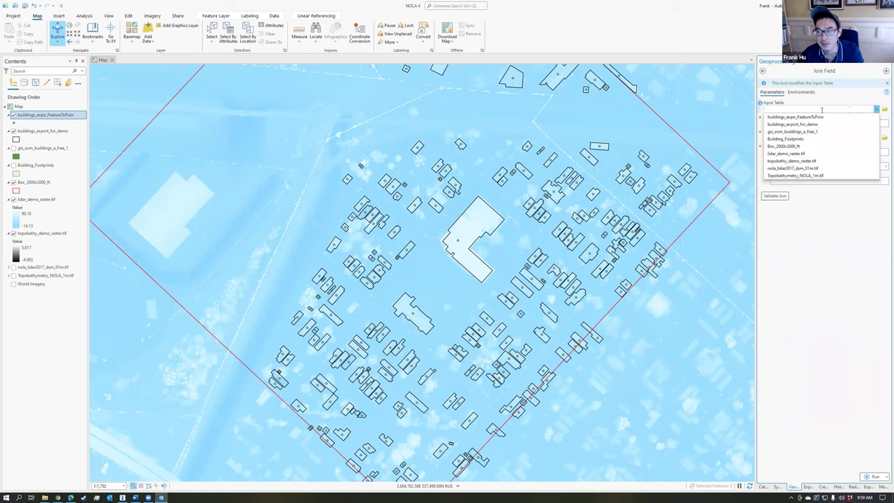
click(798, 124)
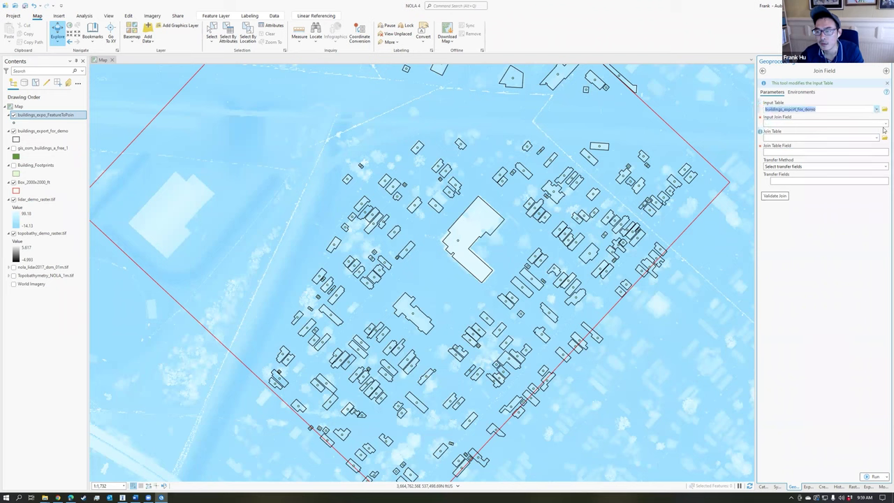
click(885, 124)
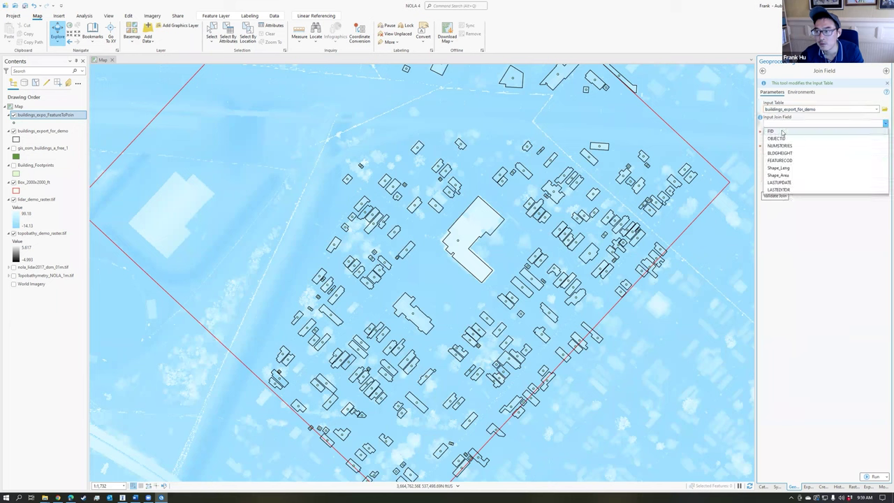
click(781, 134)
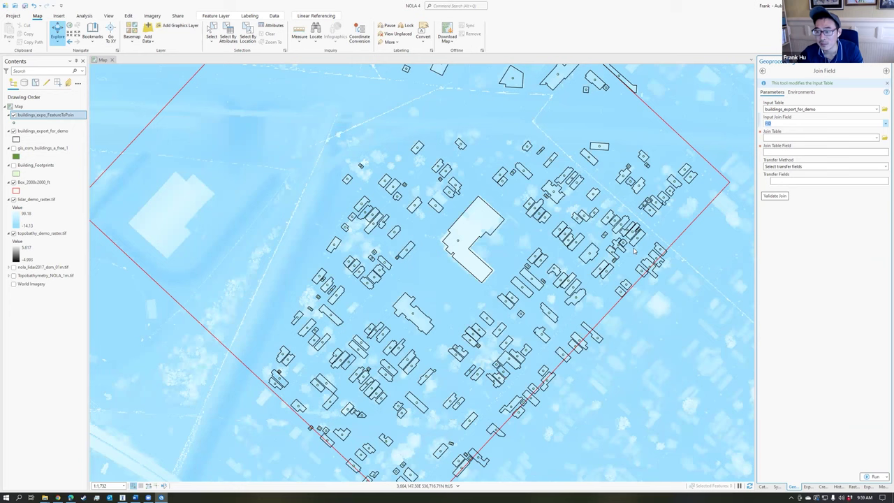
- Set buildings_expo_FeatureToPoin as the join table, ORIG_FID as its join field and Z as the transfer field, and run Join Field
click(877, 138)
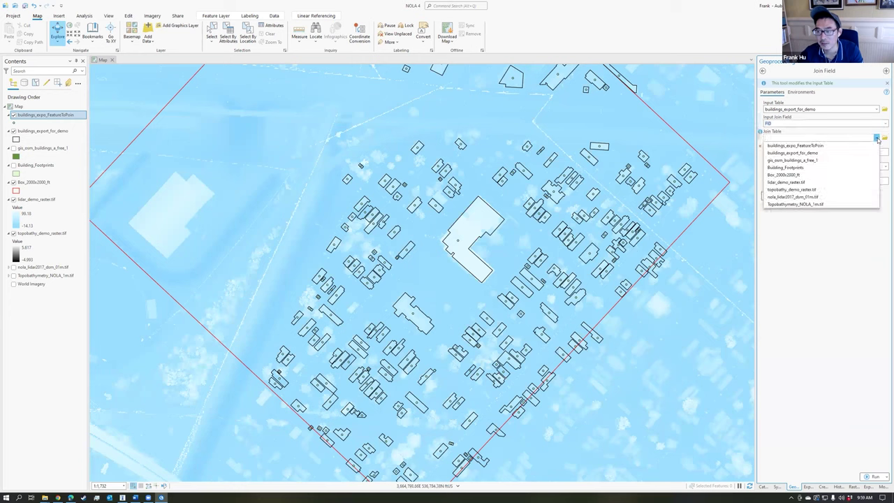
click(800, 146)
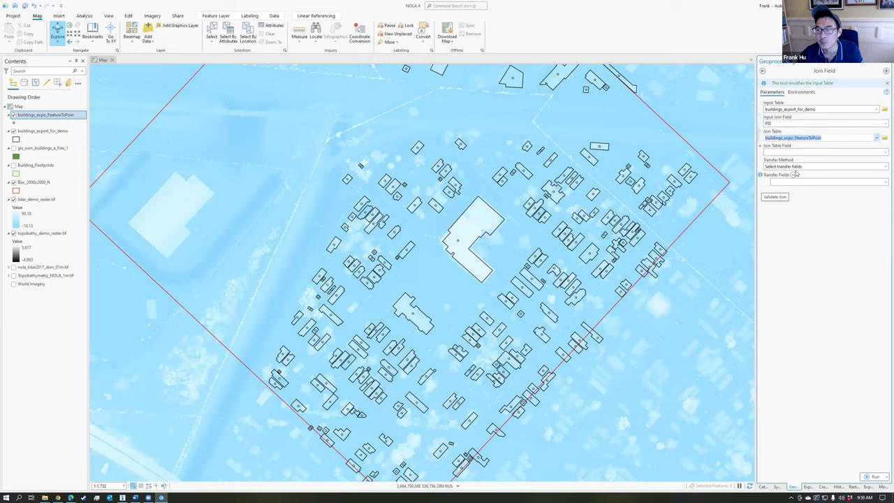
click(884, 154)
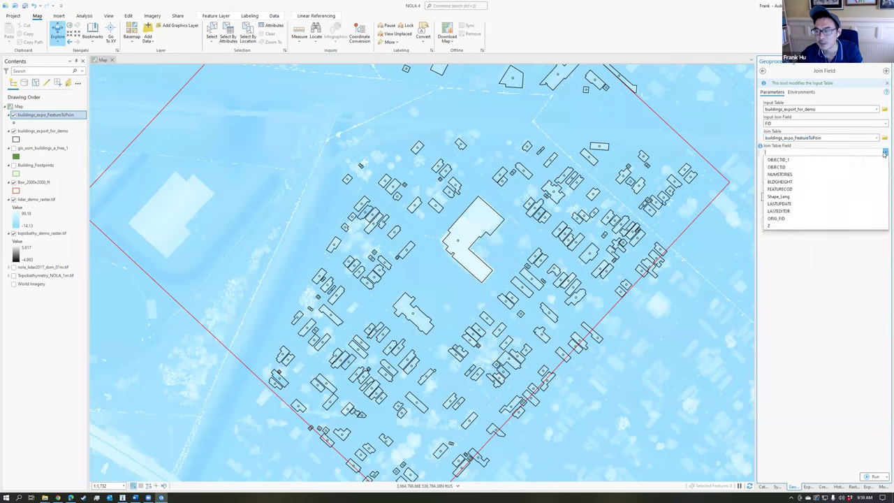
click(777, 219)
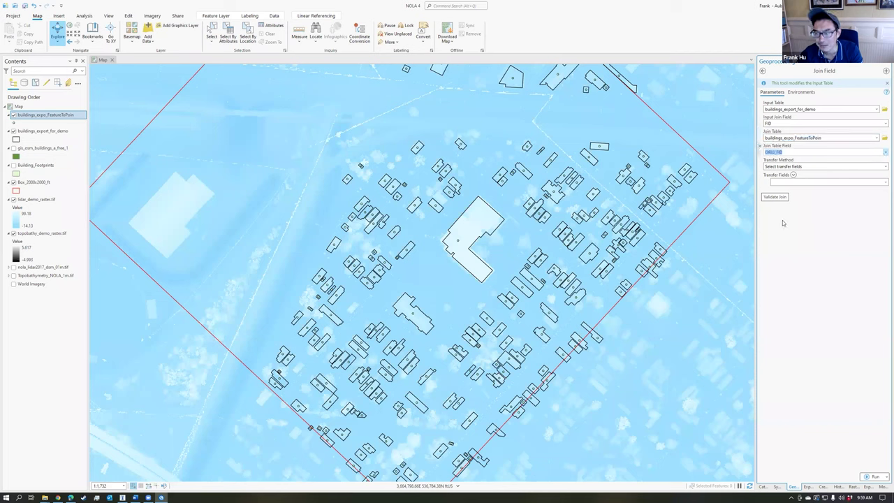
click(793, 175)
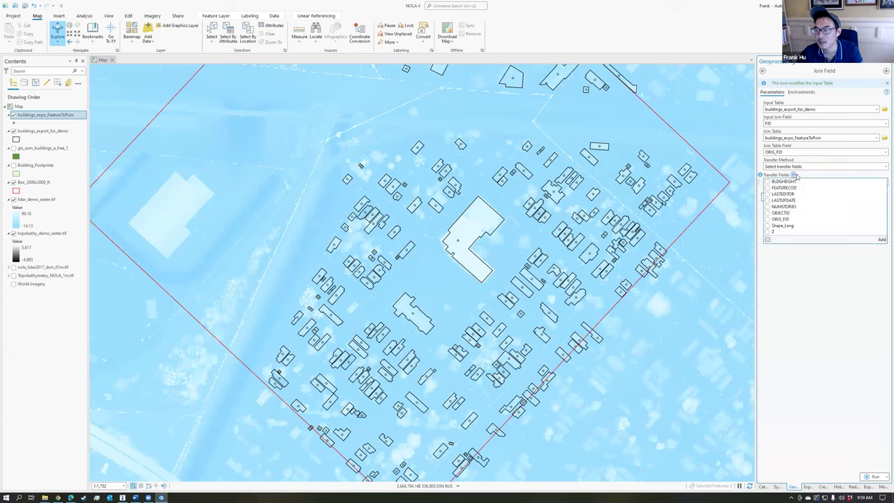
click(768, 233)
click(882, 240)
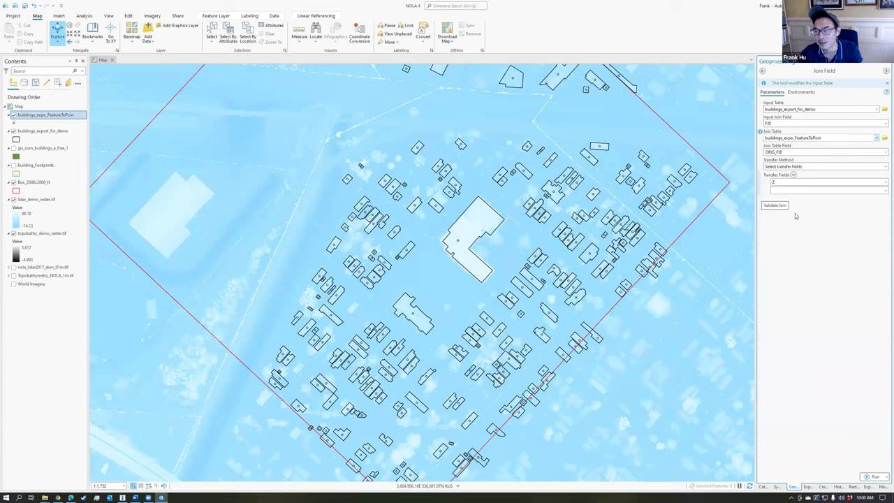
click(872, 478)
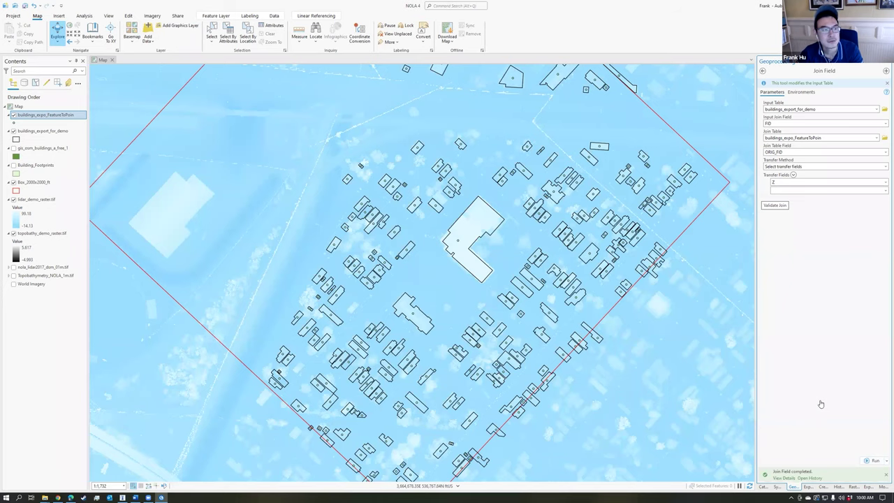
- Hide the buildings_expo_FeatureToPoin layer and open the attribute table of buildings_export_for_demo
click(14, 114)
click(42, 131)
right_click(40, 134)
click(69, 159)
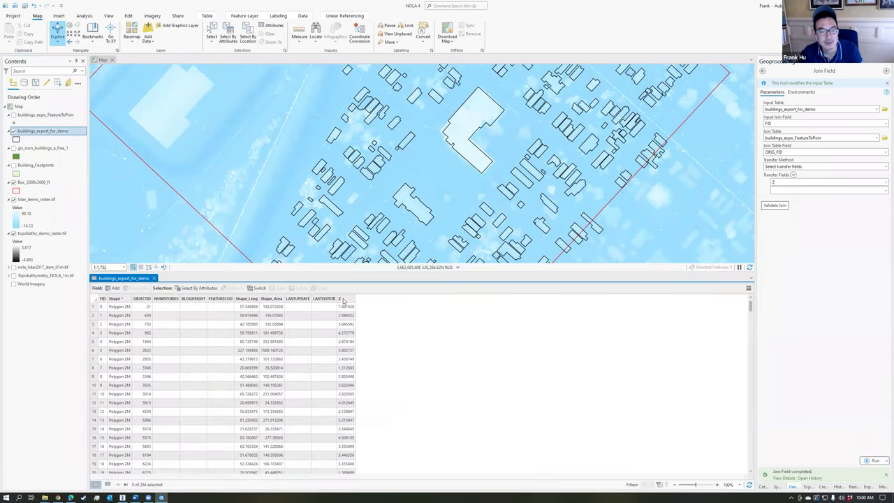
- Check the joined Z field in the buildings_export_for_demo attribute table and close the table
click(341, 299)
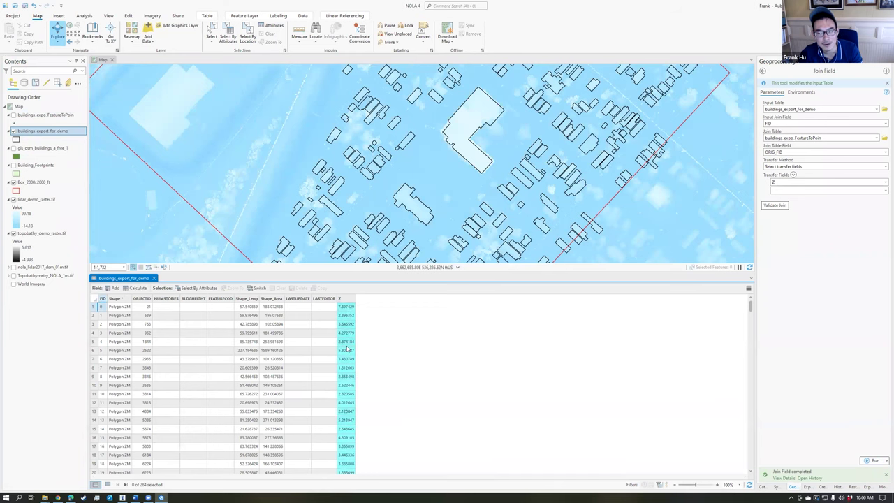
click(154, 278)
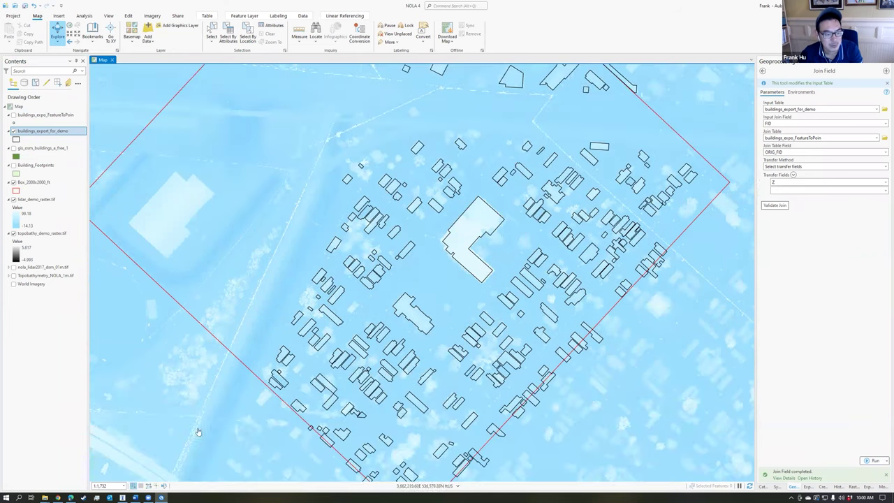
- Switch to InfraWorks and turn off the lidar_demo_raster.tif layer of the ground surface
click(123, 497)
drag(467, 333, 454, 209)
middle_drag(283, 285, 393, 251)
drag(393, 251, 381, 271)
drag(681, 129, 693, 252)
scroll(559, 175, down, 1)
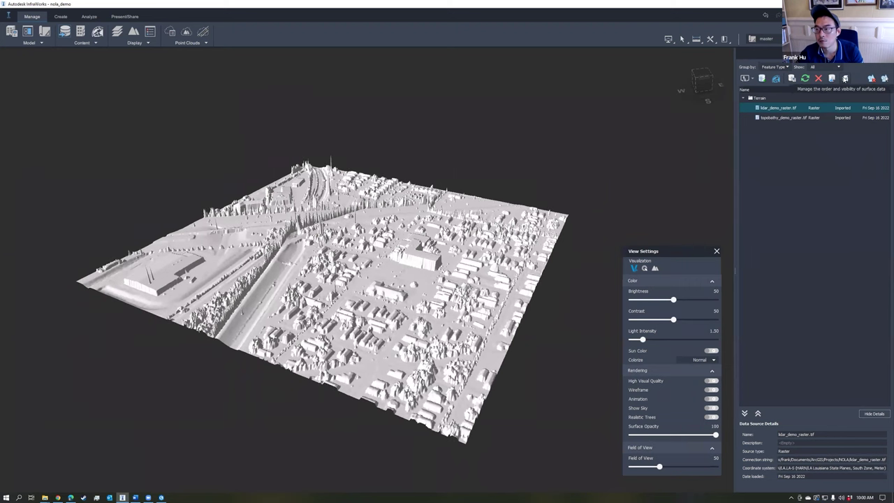
click(846, 79)
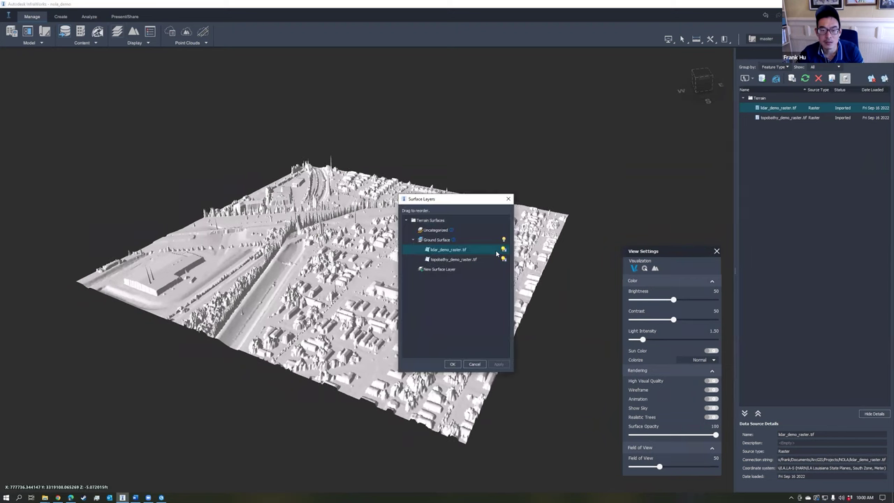
click(504, 249)
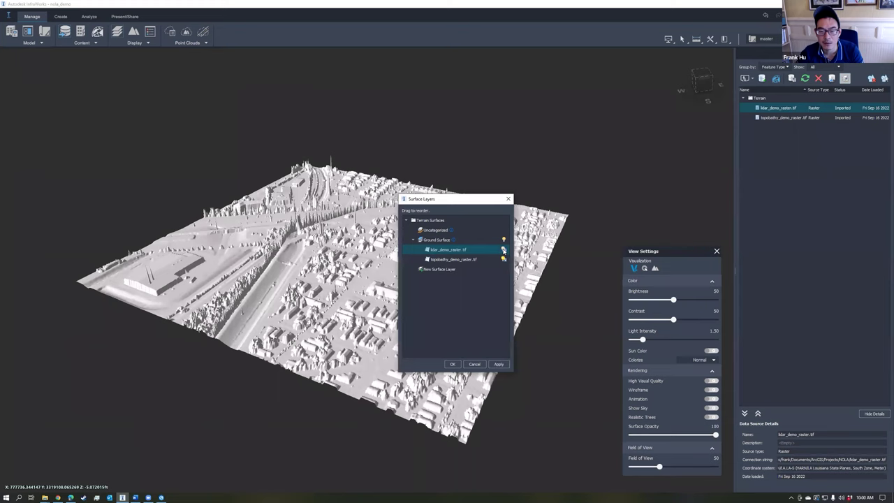
click(452, 364)
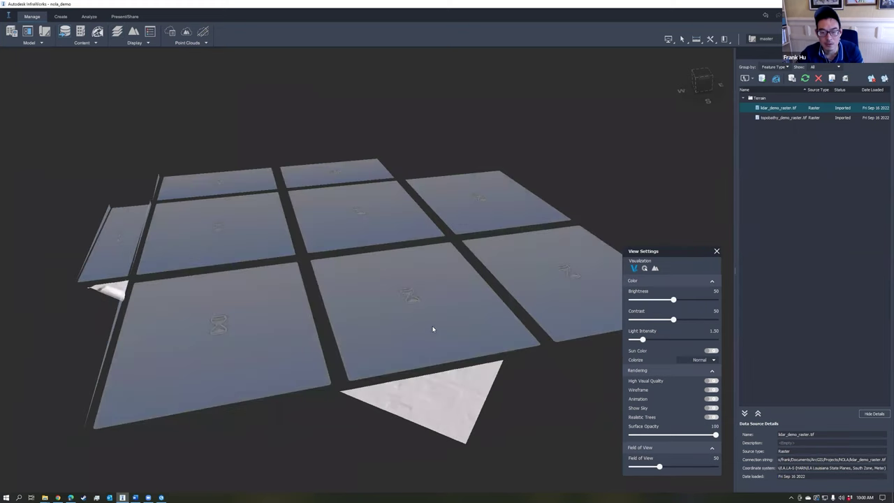
- Add the shapefile buildings_export_for_demo.shp from the NOLA project folder as an SHP data source
click(752, 79)
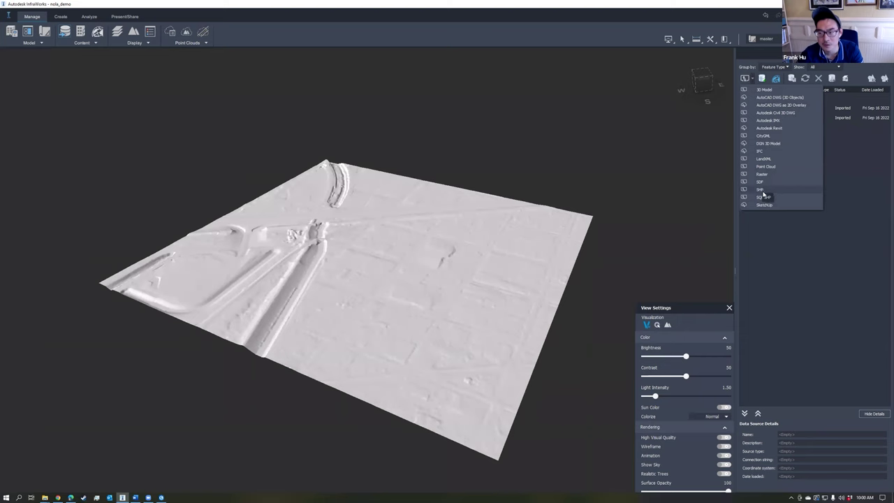
click(767, 191)
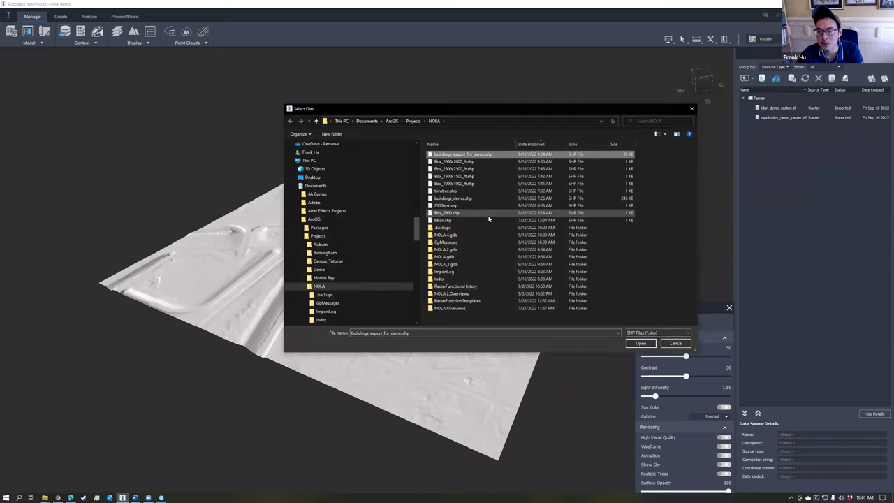
click(641, 344)
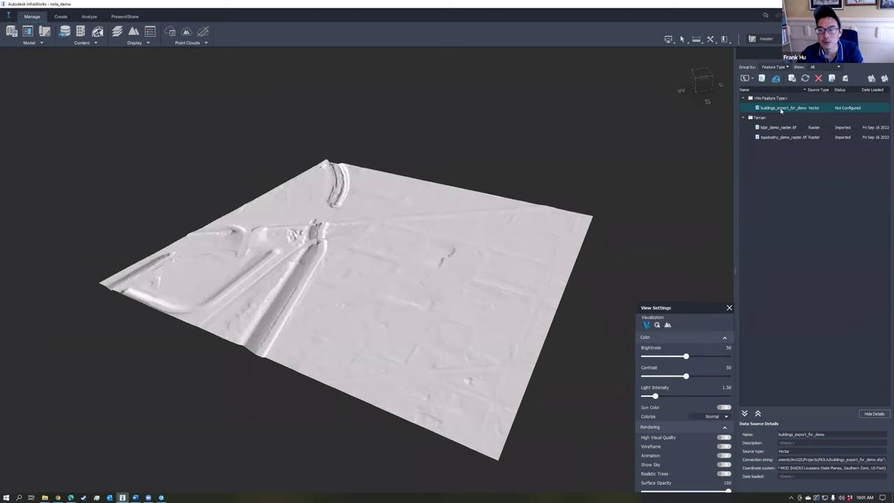
- Configure the buildings_export_for_demo data source with the feature type Buildings
double_click(780, 109)
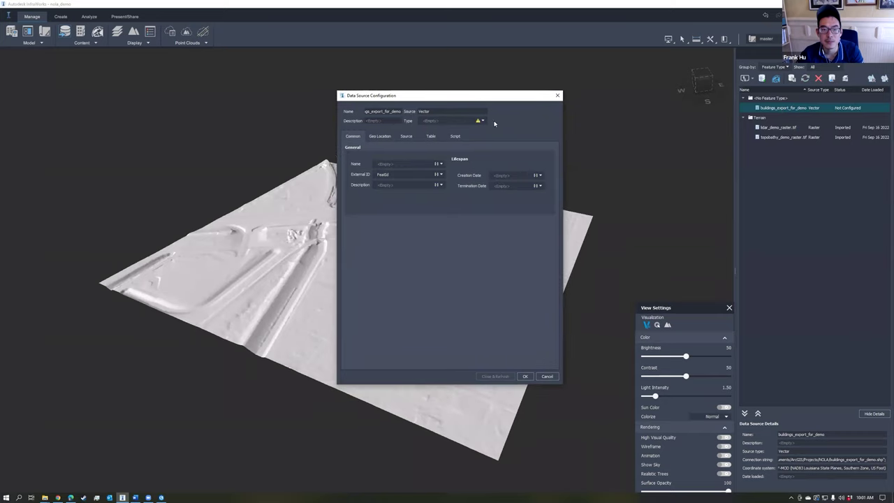
click(483, 122)
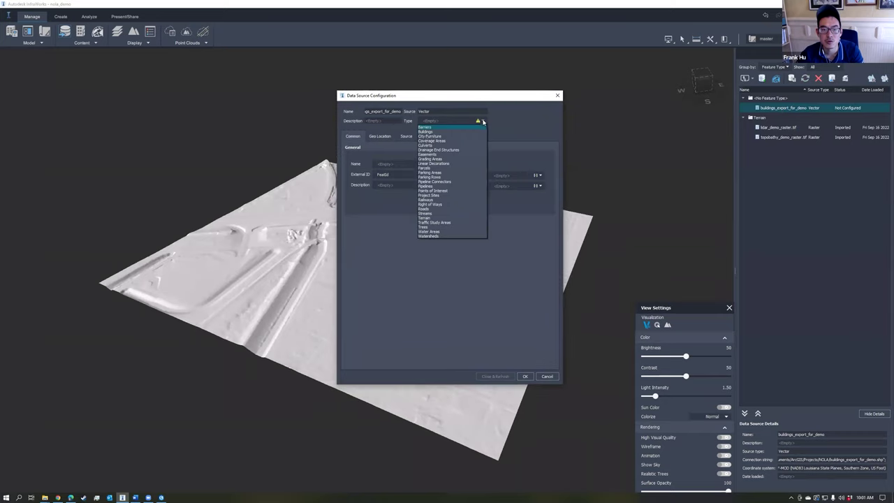
click(429, 132)
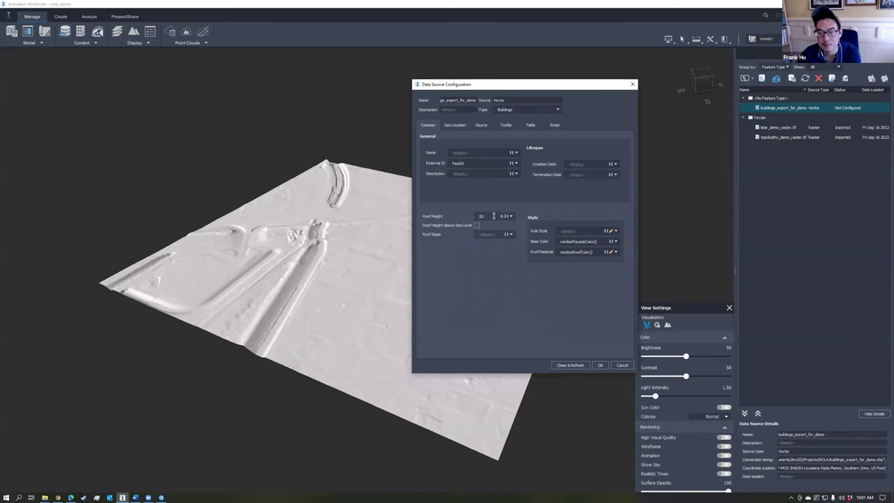
- Set the buildings' roof height to the Z property in metres, measured above sea level, and refresh the data source
key(BackSpace)
key(BackSpace)
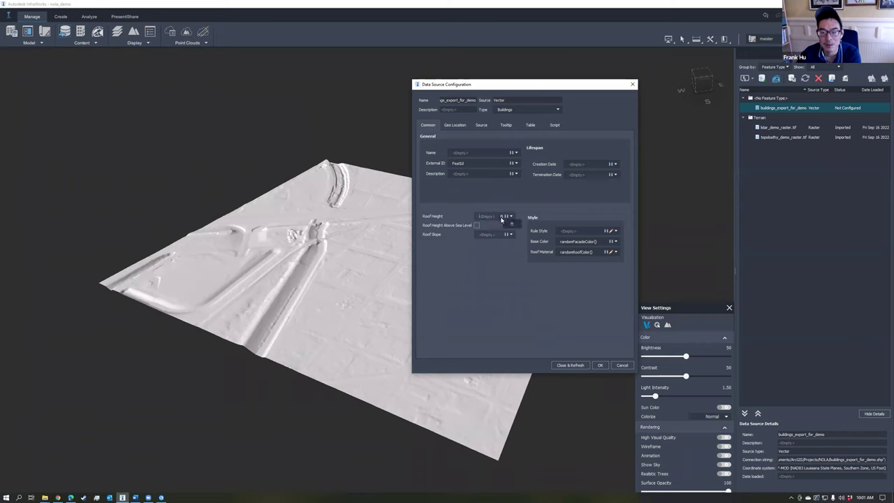
click(503, 218)
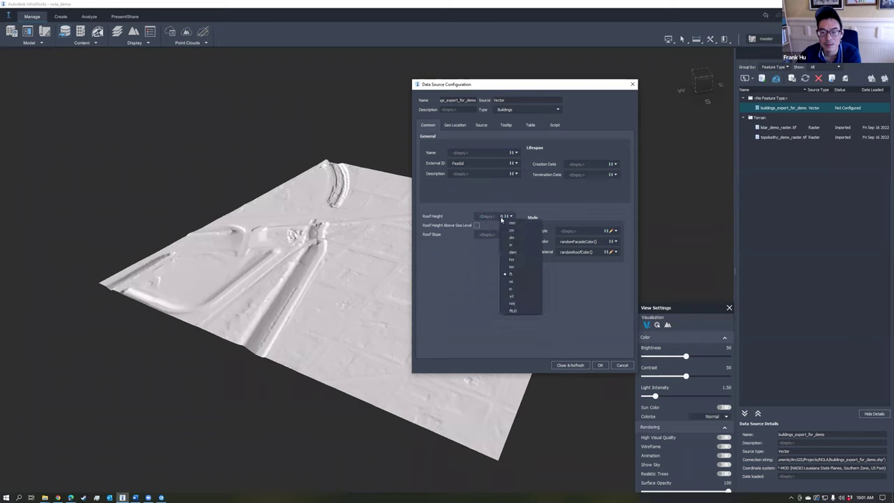
click(520, 259)
click(505, 217)
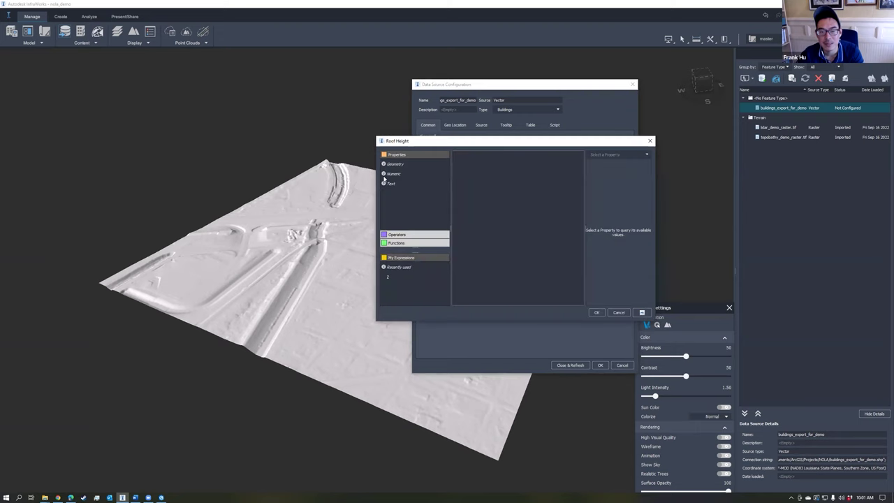
click(392, 173)
scroll(395, 184, down, 1)
click(389, 214)
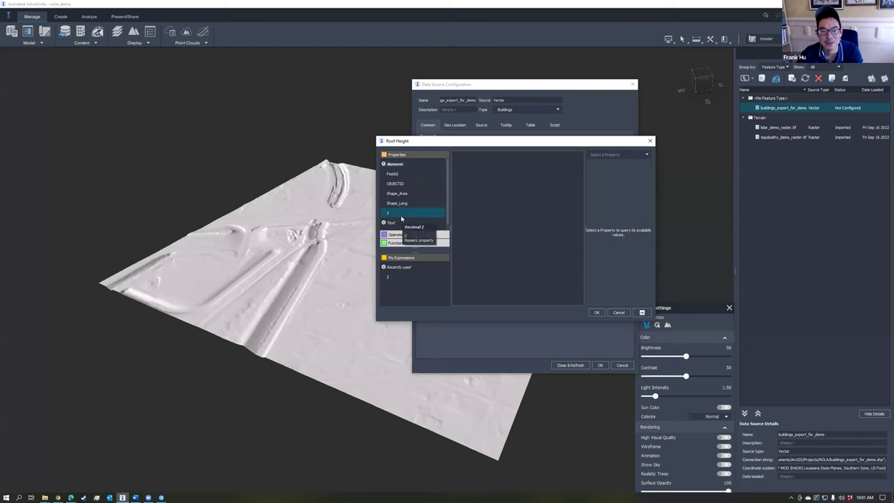
double_click(398, 215)
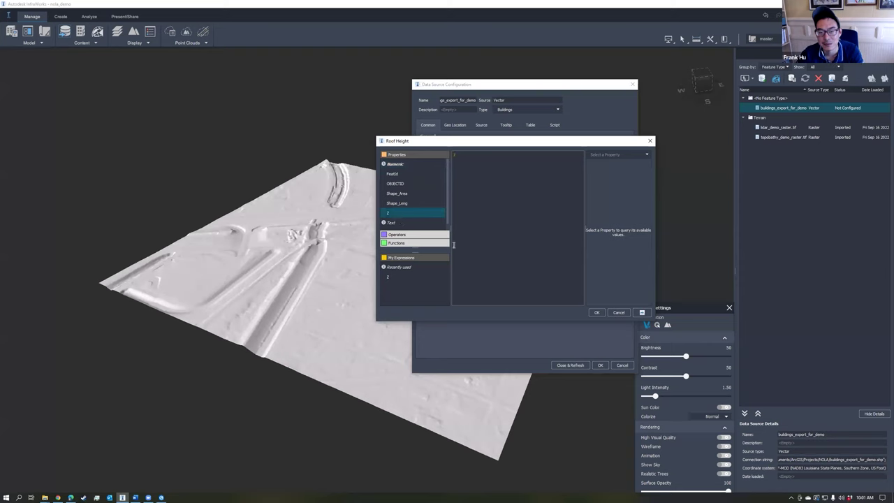
click(597, 312)
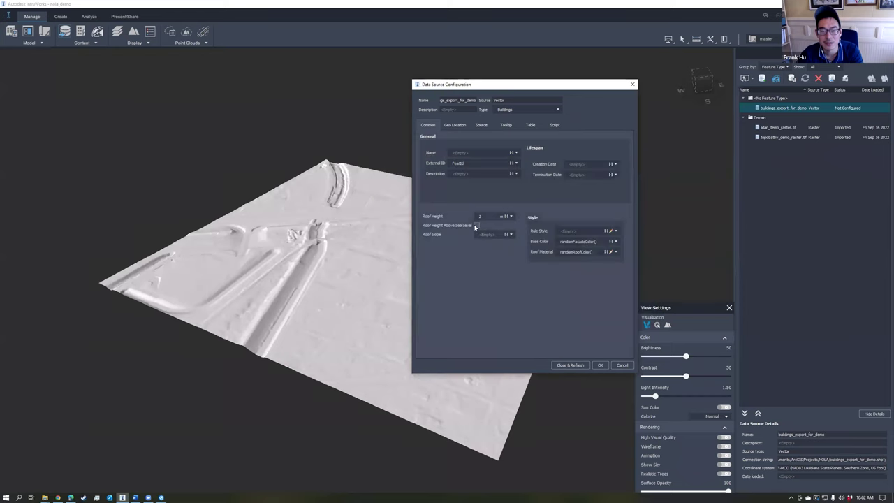
click(476, 225)
click(577, 368)
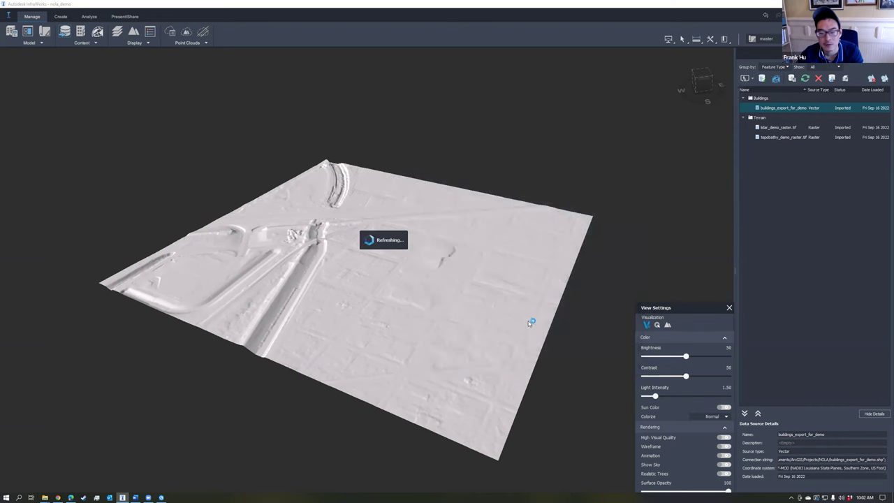
- Examine the imported buildings on the terrain from several angles and distances
drag(516, 308, 462, 305)
middle_drag(463, 306, 429, 312)
drag(430, 312, 392, 307)
scroll(392, 308, up, 3)
middle_drag(391, 305, 331, 322)
scroll(313, 322, up, 5)
scroll(341, 296, down, 3)
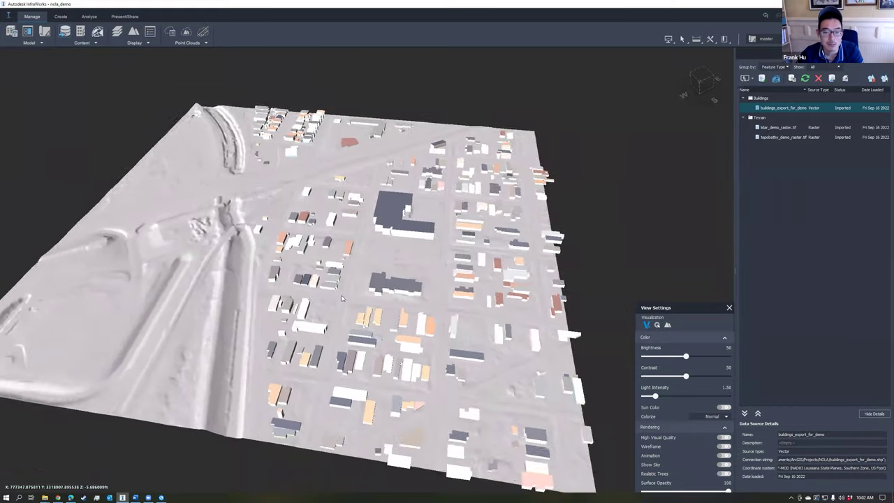
drag(341, 295, 433, 251)
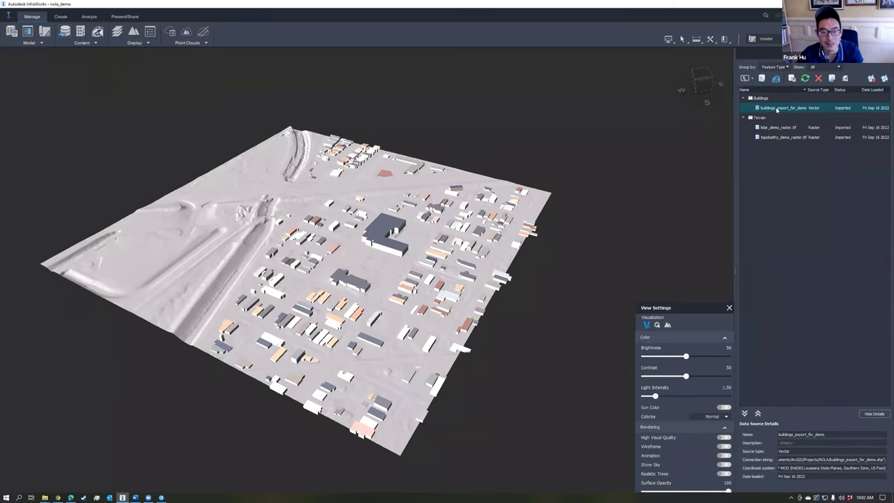
- Set the buildings' rule style to plain white (#FFFFFFFF) and refresh the data source
double_click(777, 108)
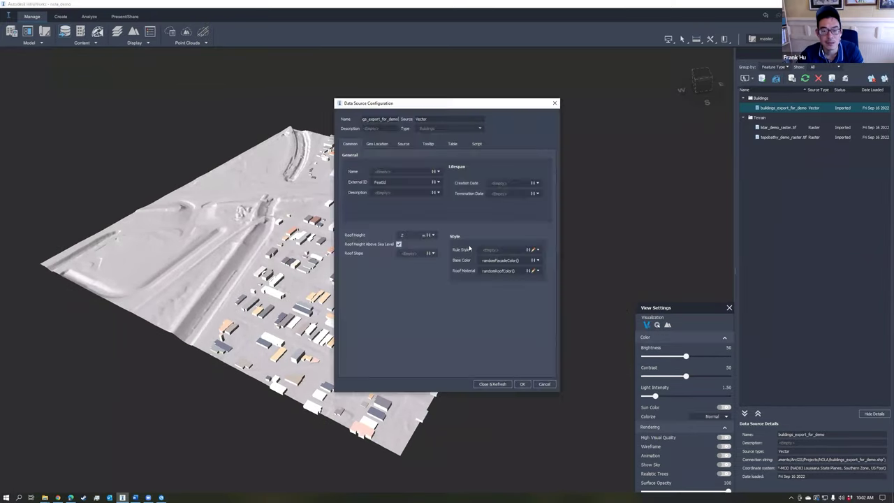
click(533, 250)
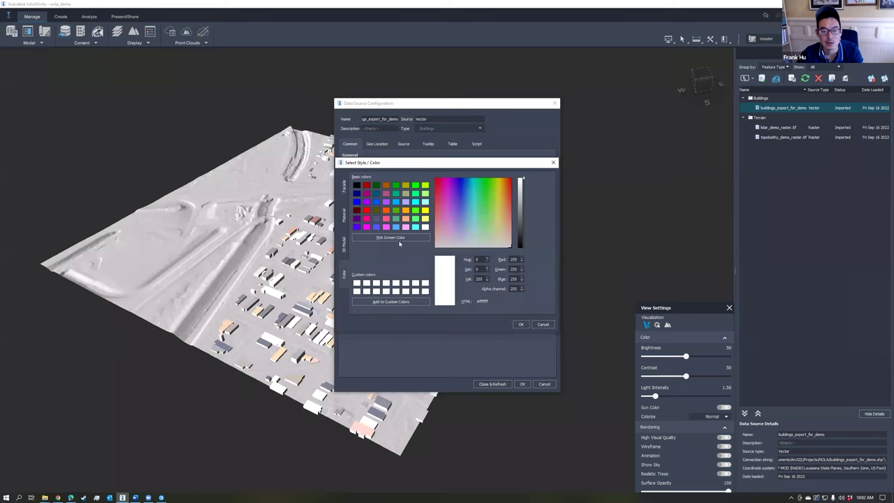
click(520, 325)
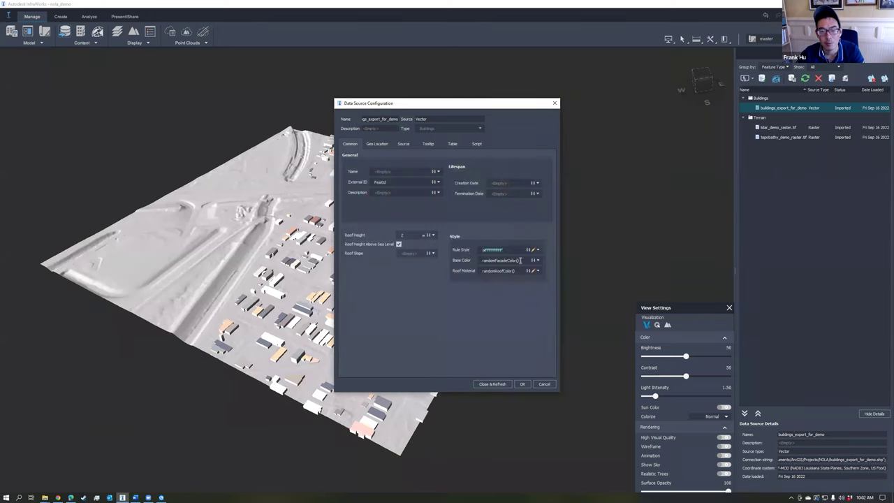
click(477, 261)
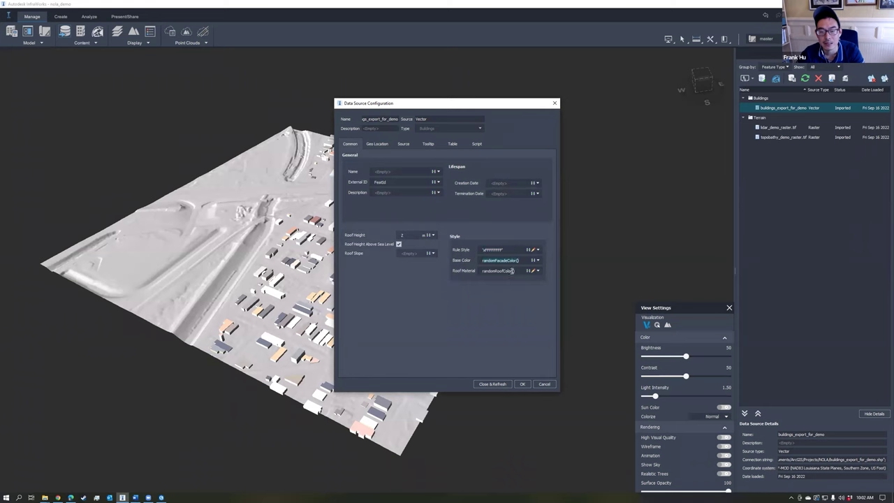
click(492, 385)
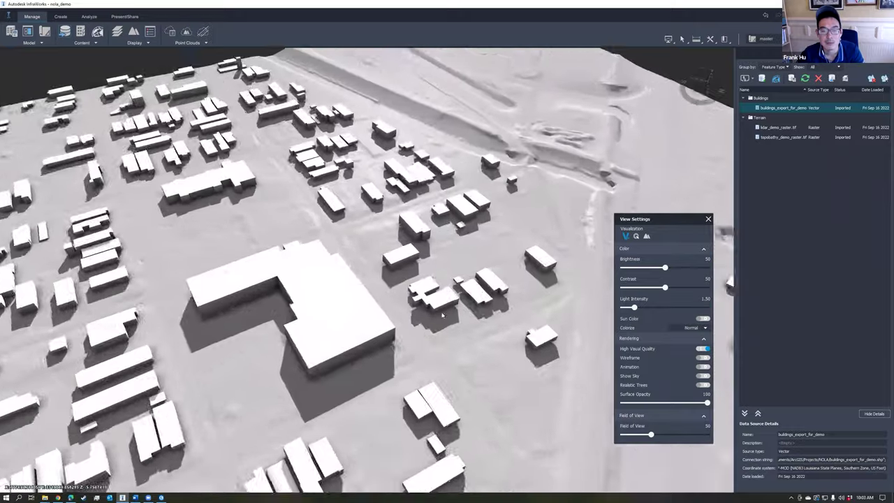
- Change the buildings source's draping option from Don't drape to draping on the terrain, and refresh it
drag(454, 349, 372, 281)
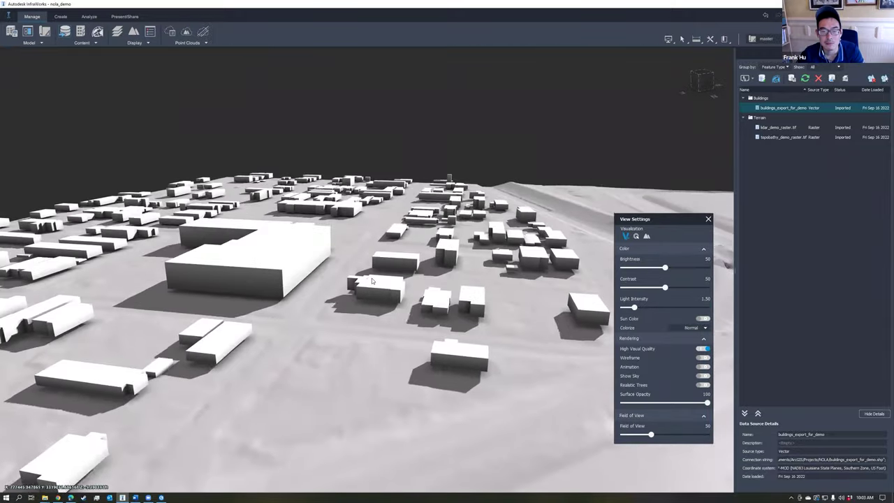
scroll(367, 283, up, 6)
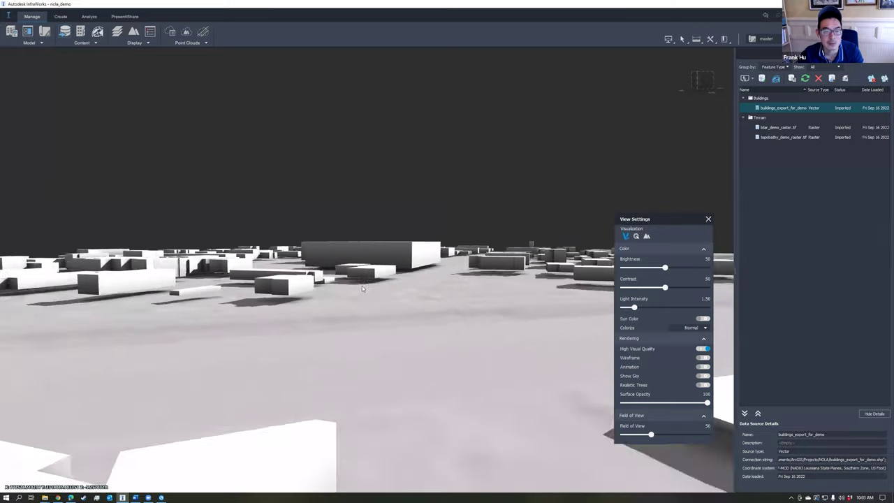
scroll(409, 309, down, 10)
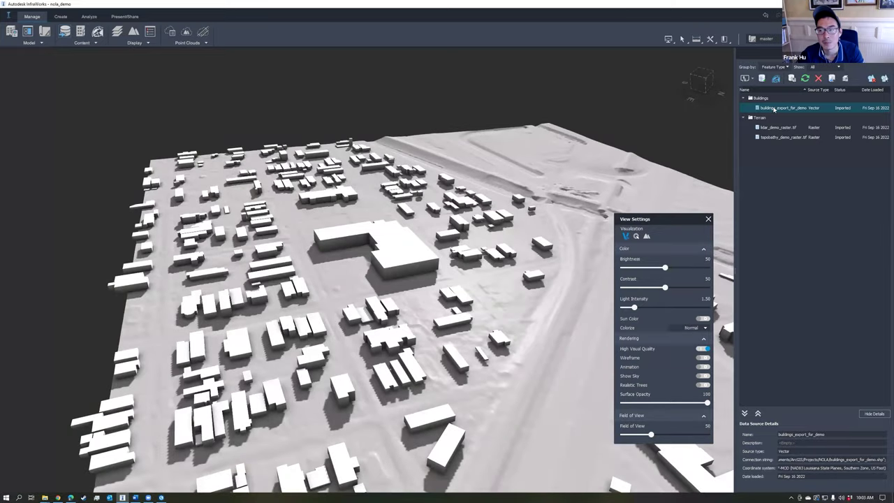
double_click(774, 109)
click(403, 145)
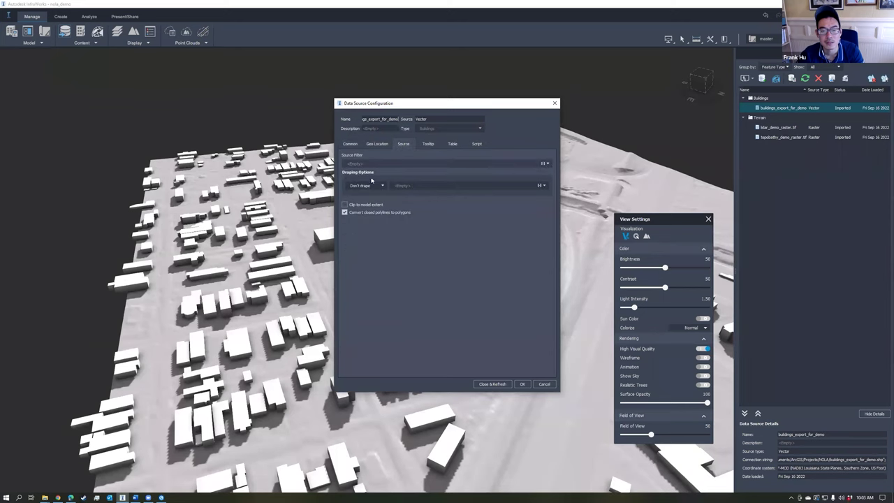
click(382, 185)
click(367, 198)
click(494, 384)
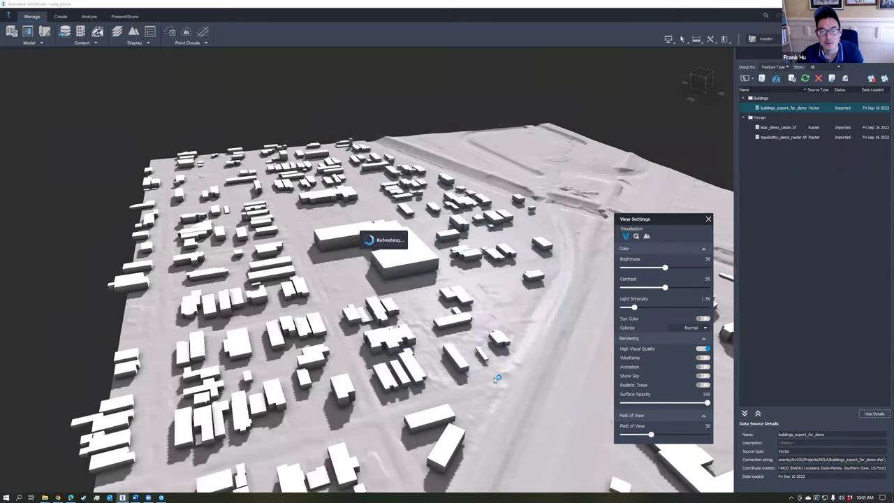
- Examine the draped buildings across the model and switch to ArcGIS Pro to view the matching footprints
drag(489, 349, 409, 269)
shift+middle_drag(408, 271, 384, 286)
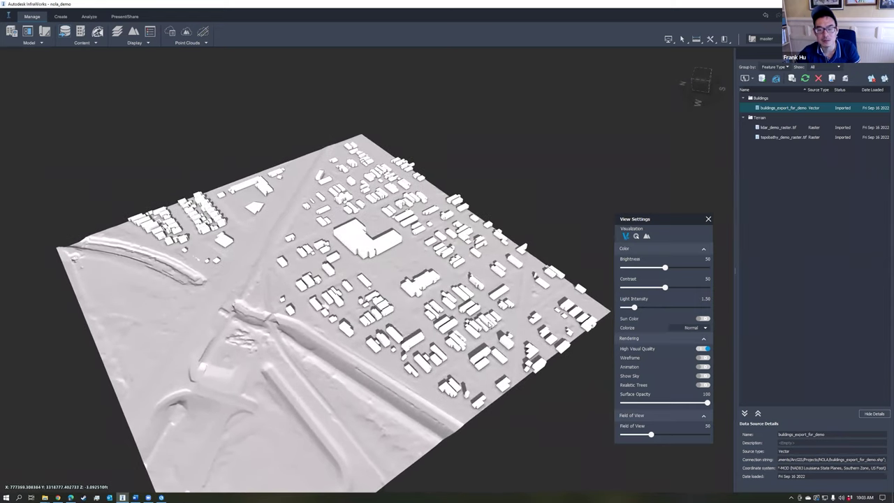
shift+middle_drag(518, 306, 402, 322)
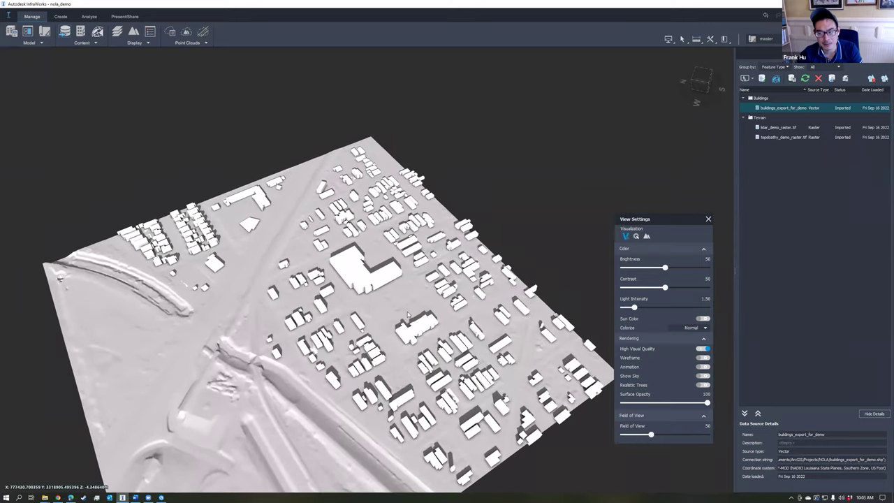
shift+middle_drag(407, 302, 436, 342)
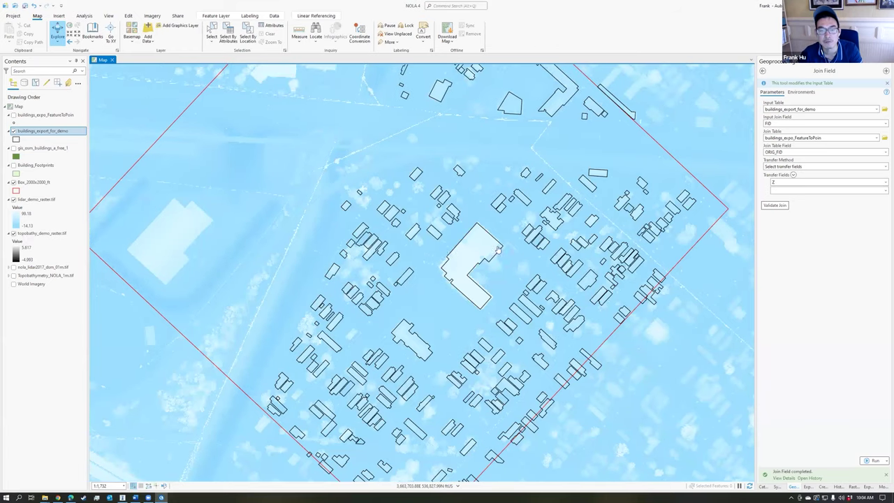
drag(535, 82, 533, 156)
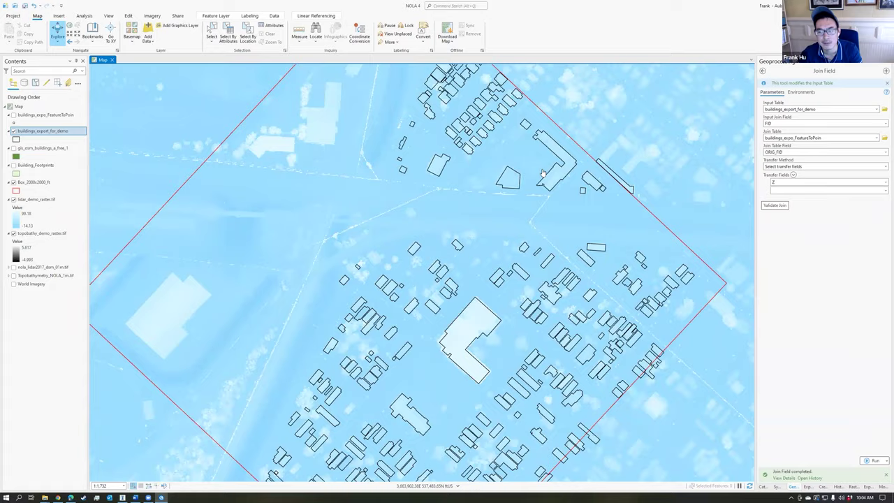
- Split a small rectangular lower-roof section off the northwest edge of the large L-shaped building footprint, tracing it with right-angled corners
scroll(513, 301, up, 3)
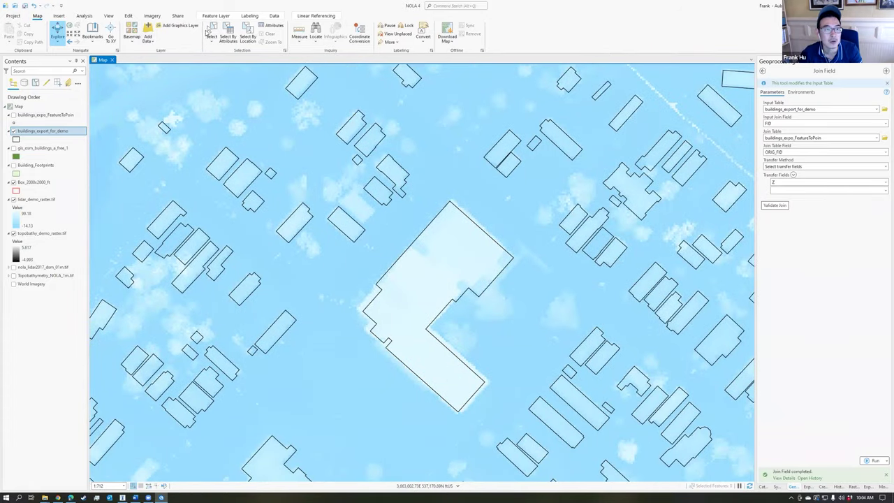
click(129, 16)
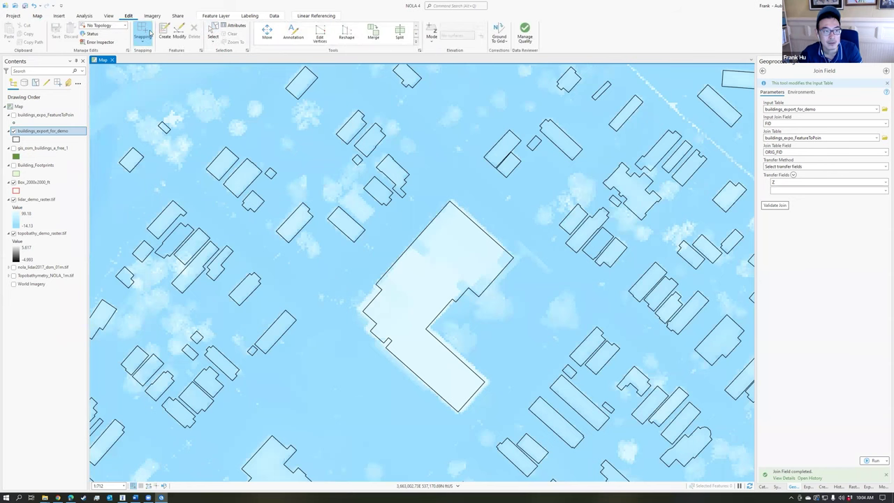
click(473, 243)
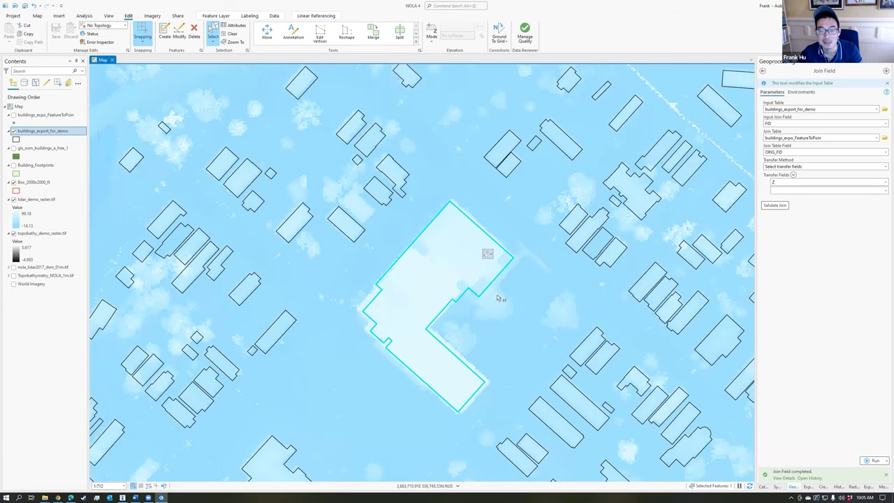
scroll(423, 300, up, 2)
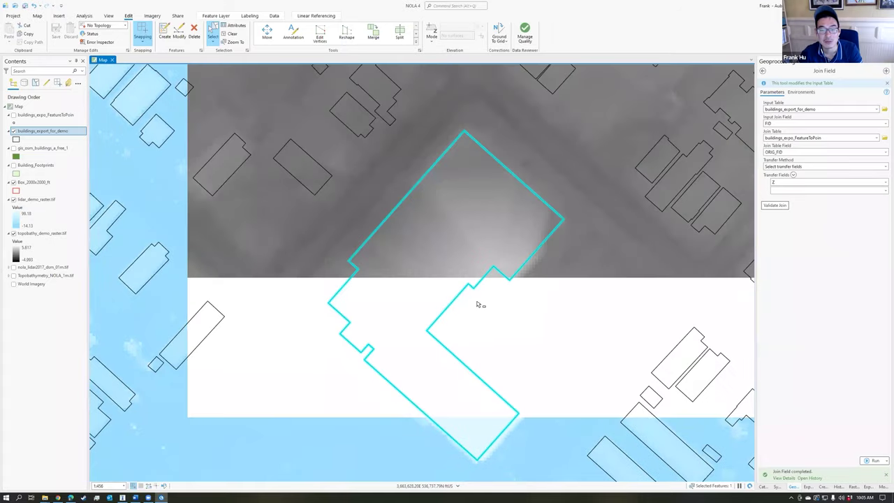
click(400, 33)
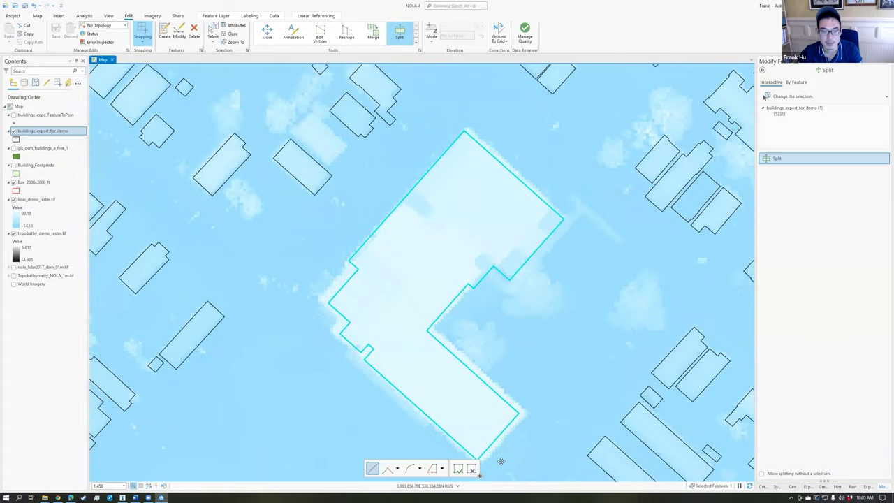
click(389, 470)
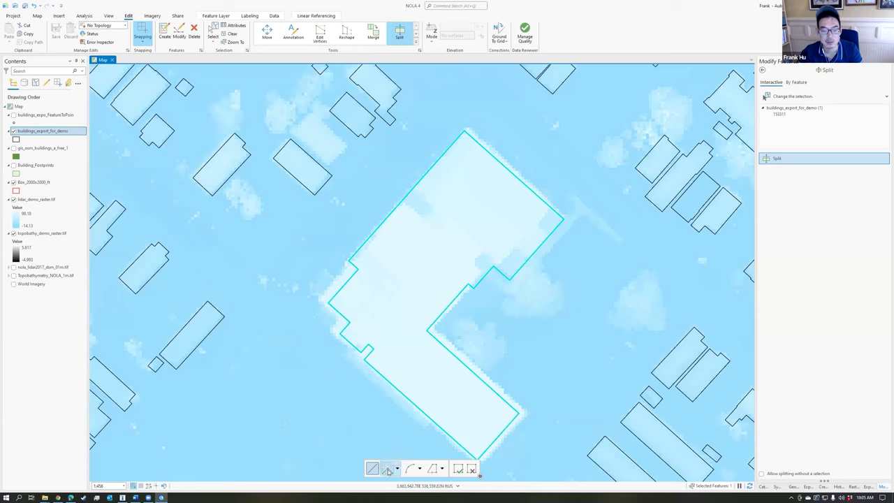
click(412, 188)
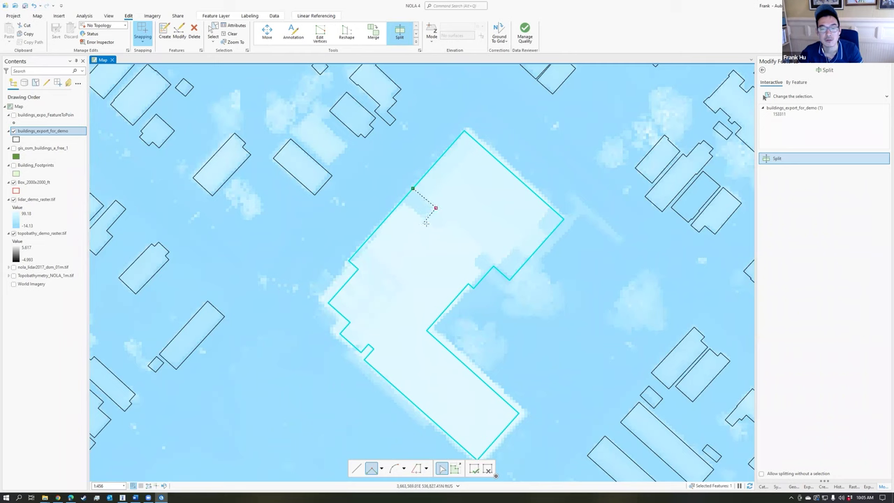
click(425, 220)
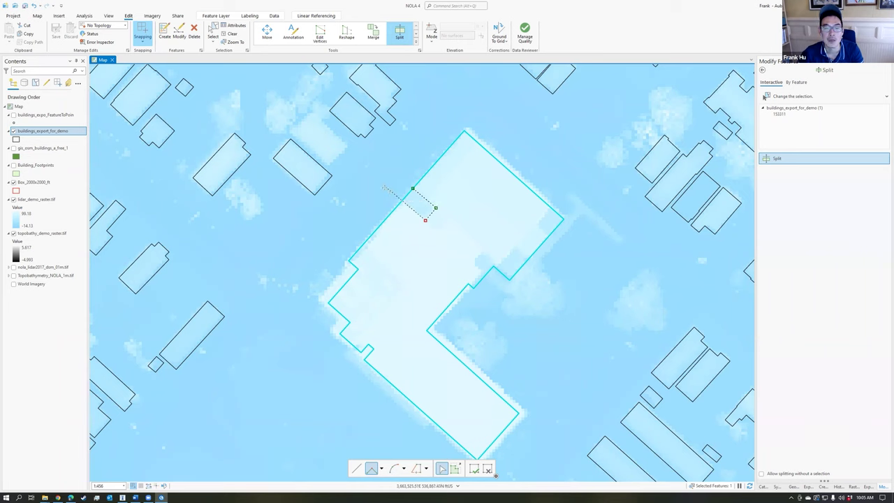
double_click(383, 186)
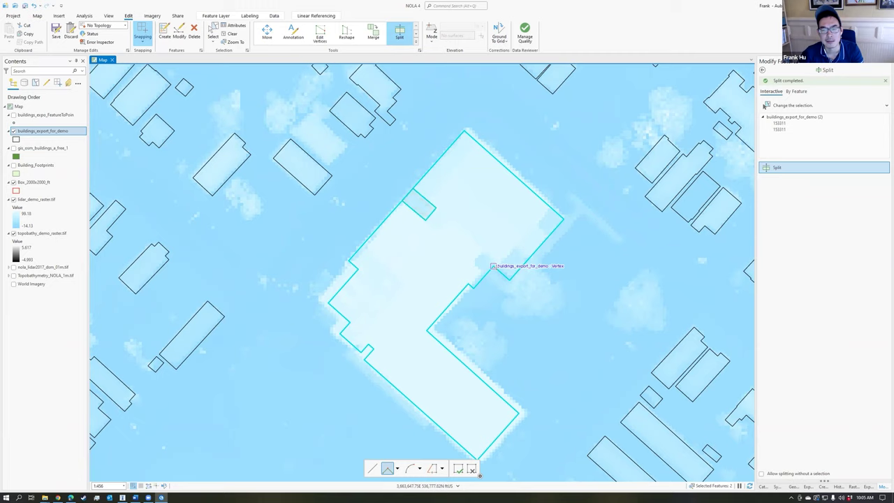
- Review the split sections of the large building against the surrounding footprints and save the footprint edits
scroll(492, 266, down, 4)
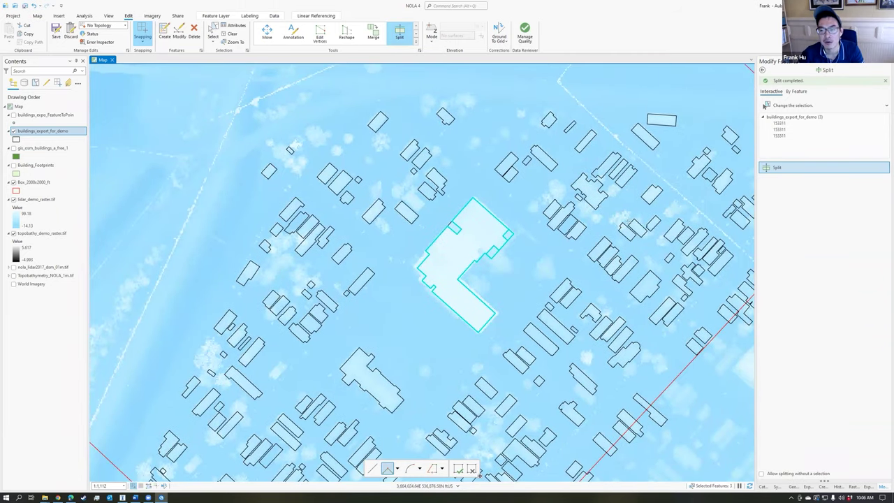
scroll(628, 222, down, 2)
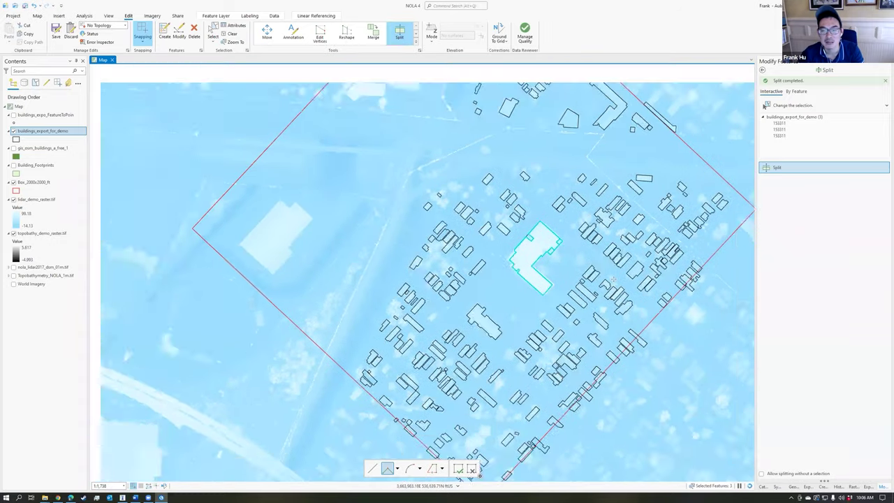
scroll(613, 279, down, 2)
scroll(552, 260, up, 4)
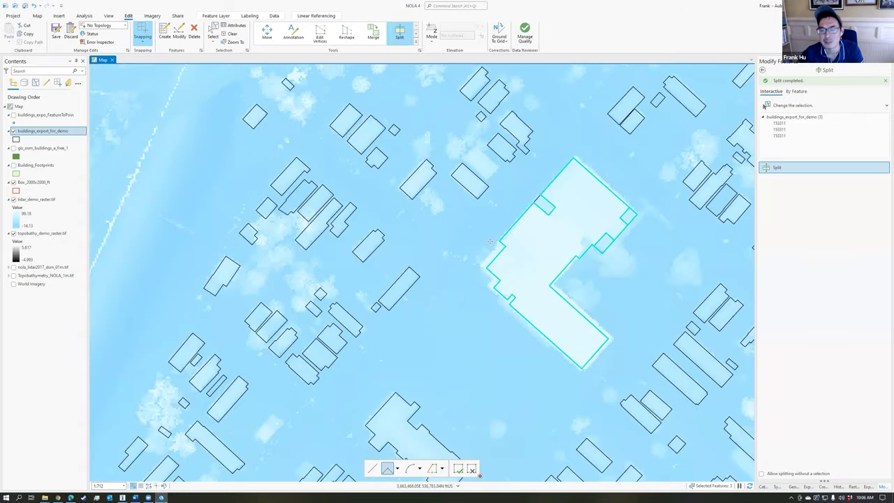
scroll(488, 237, down, 2)
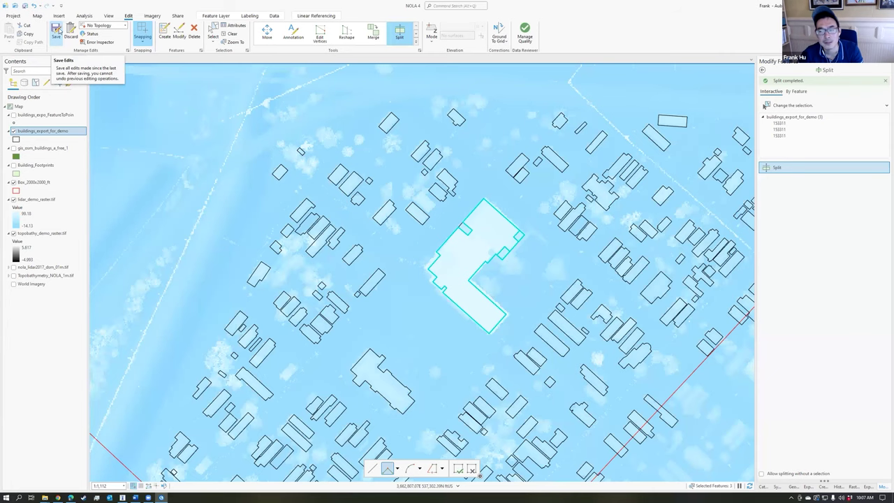
click(56, 32)
click(451, 258)
- Inspect the World Imagery basemap across the boxed study area with the footprint and raster layers hidden
scroll(526, 265, down, 2)
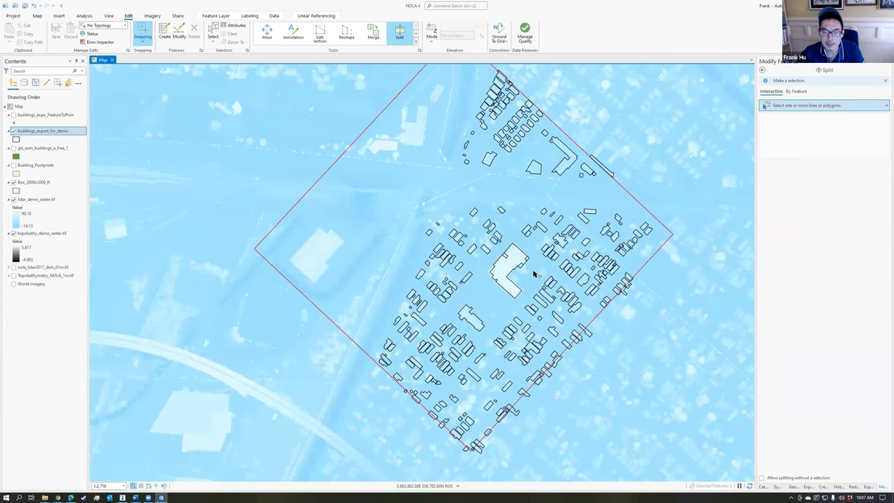
scroll(551, 316, up, 2)
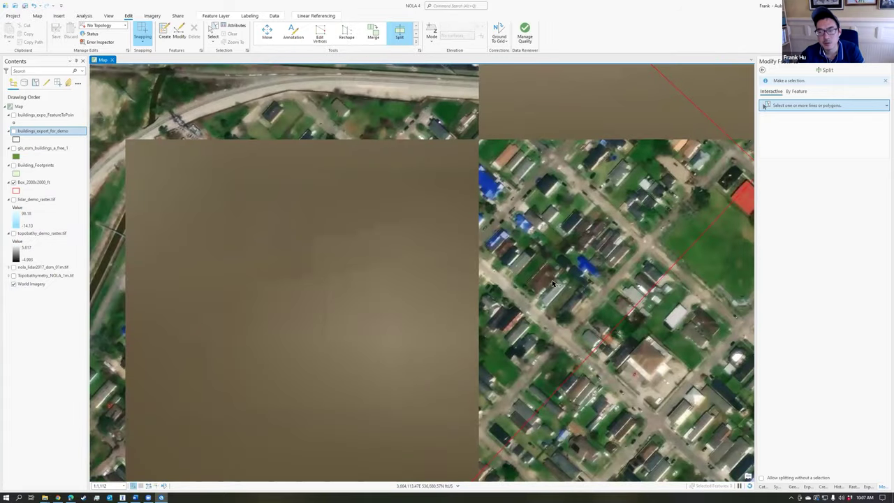
scroll(556, 280, down, 3)
scroll(470, 257, down, 3)
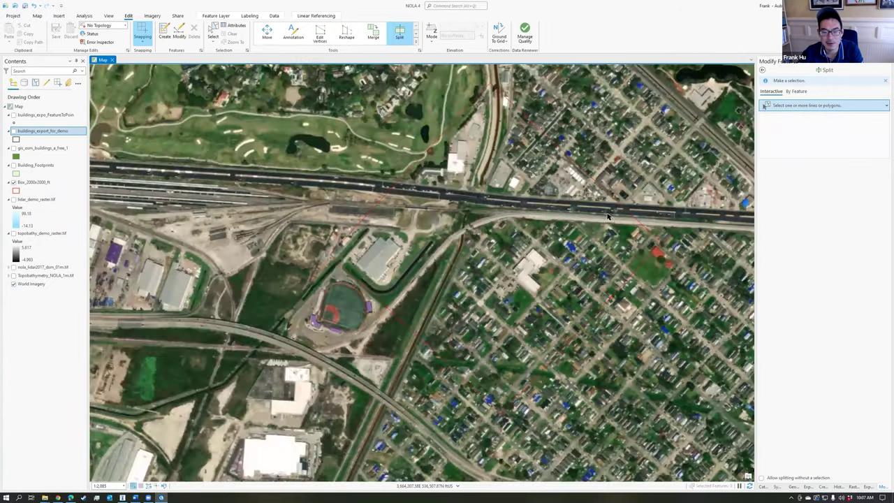
scroll(586, 292, up, 3)
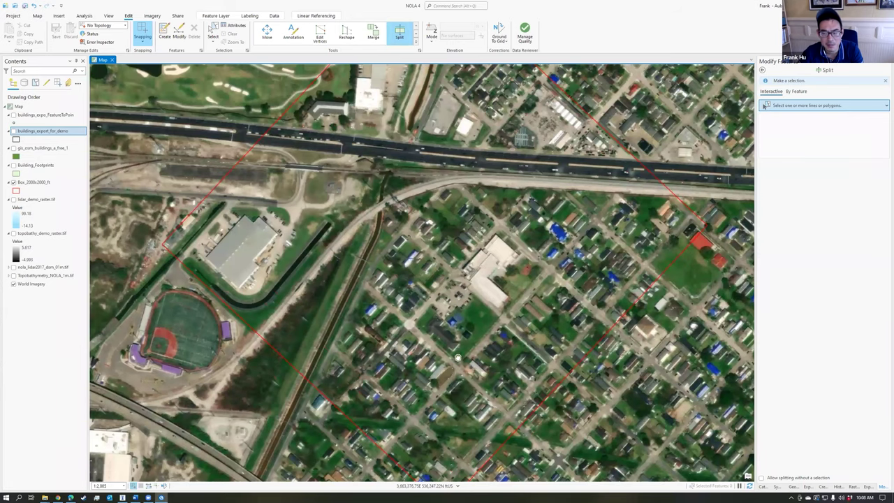
middle_drag(457, 359, 472, 317)
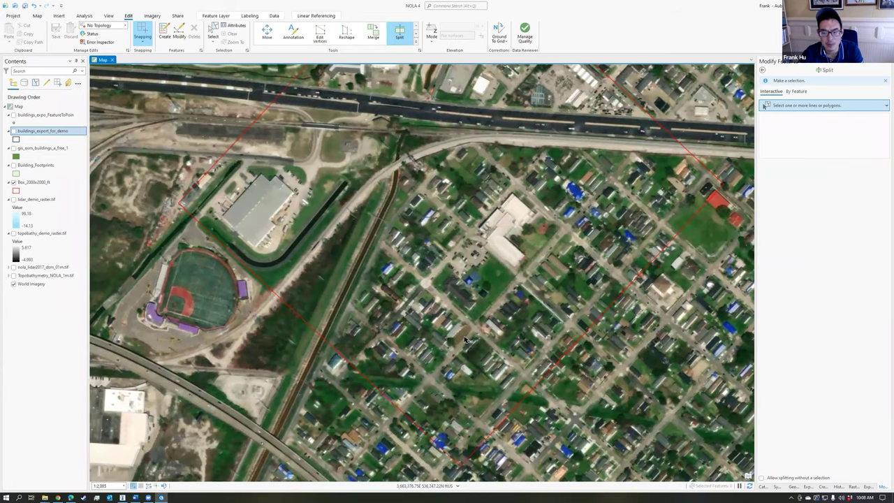
- Switch to InfraWorks, select a single building to view its roof height properties, and move View Settings clear of them
click(122, 497)
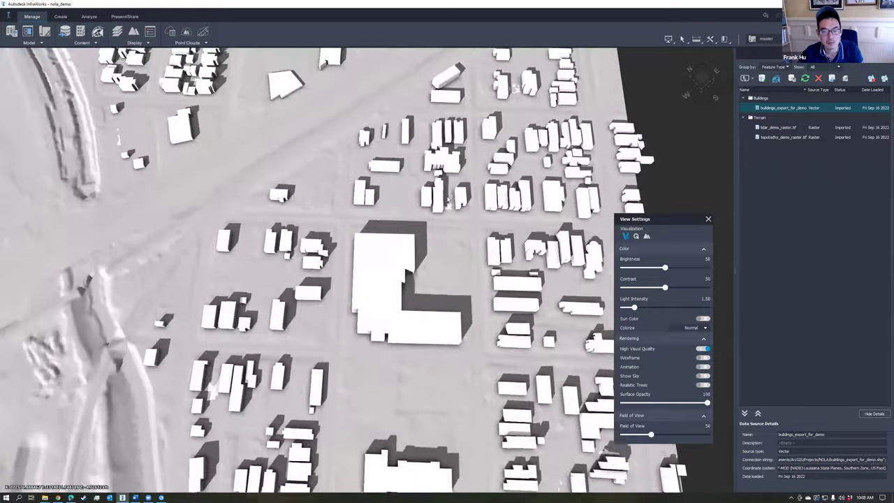
scroll(433, 319, up, 2)
click(434, 318)
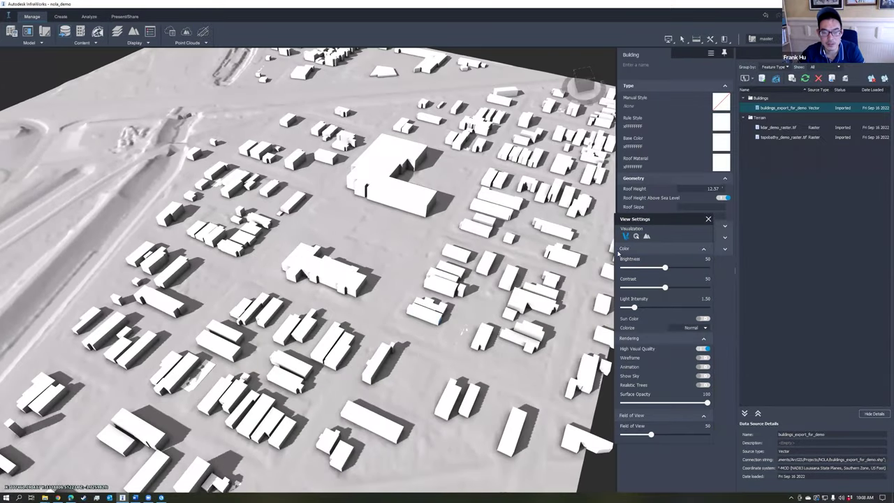
drag(665, 219, 816, 121)
- Select the row of seven neighbouring houses in front of the smaller complex to compare their properties, and clear the selection
drag(445, 352, 380, 317)
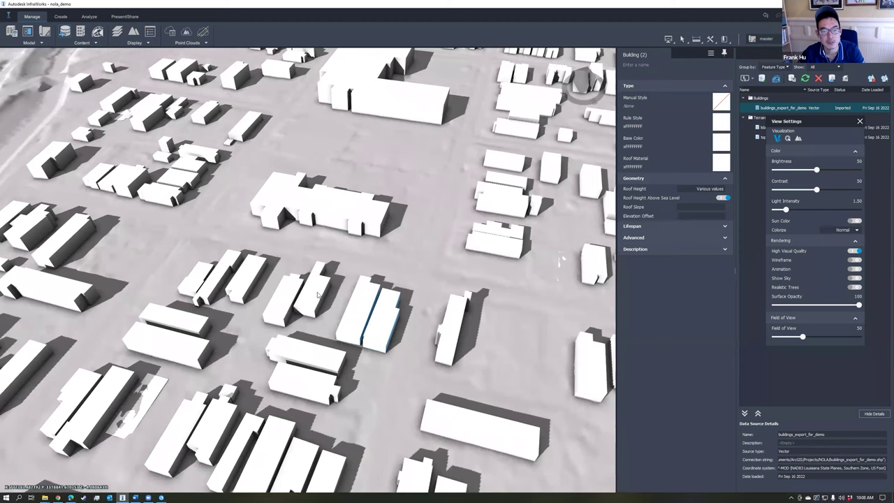
ctrl+click(317, 293)
ctrl+click(285, 294)
ctrl+click(253, 278)
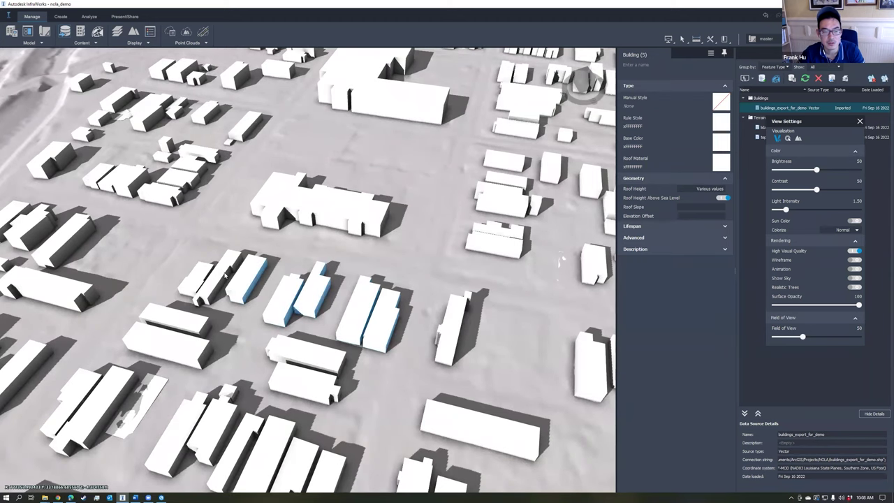
ctrl+click(225, 275)
ctrl+click(206, 277)
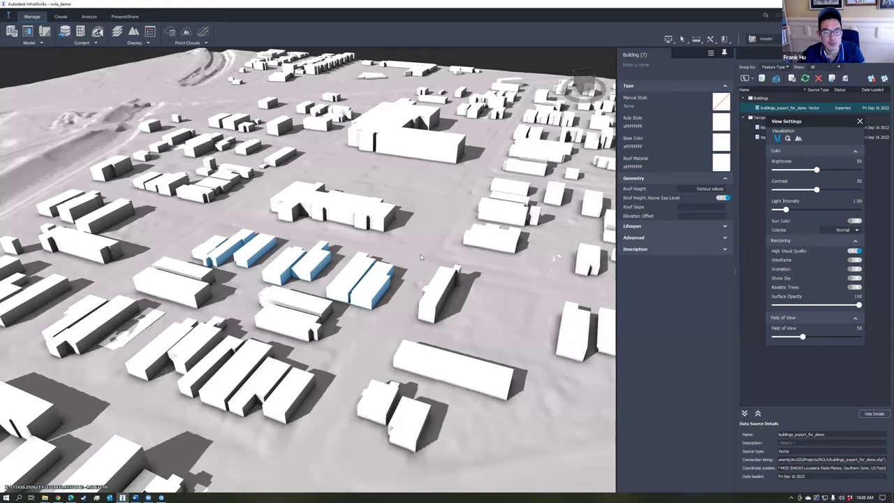
scroll(433, 279, up, 2)
click(671, 241)
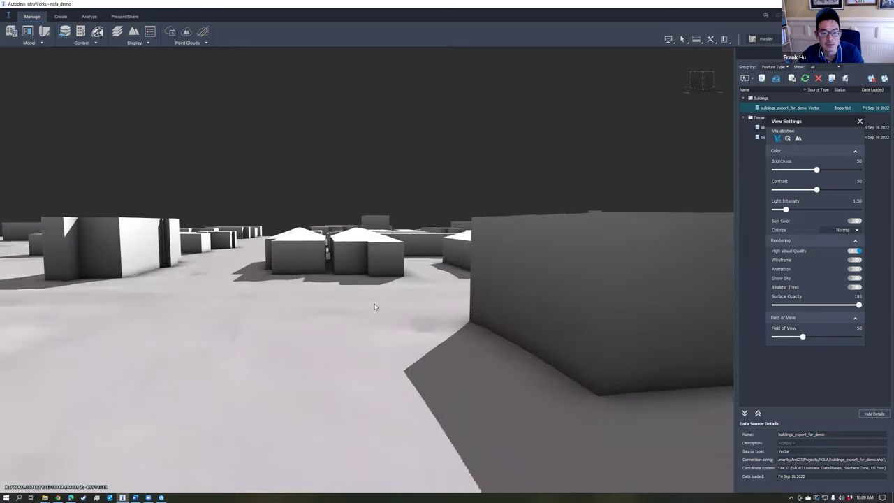
- Examine the white buildings on the bare terrain at close range and across the whole model from several angles
shift+middle_drag(374, 304, 410, 372)
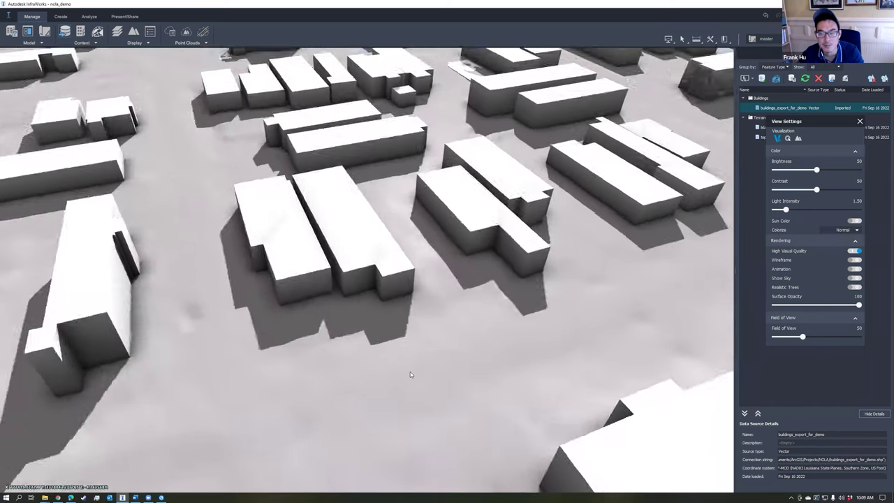
scroll(363, 244, up, 2)
scroll(454, 315, down, 3)
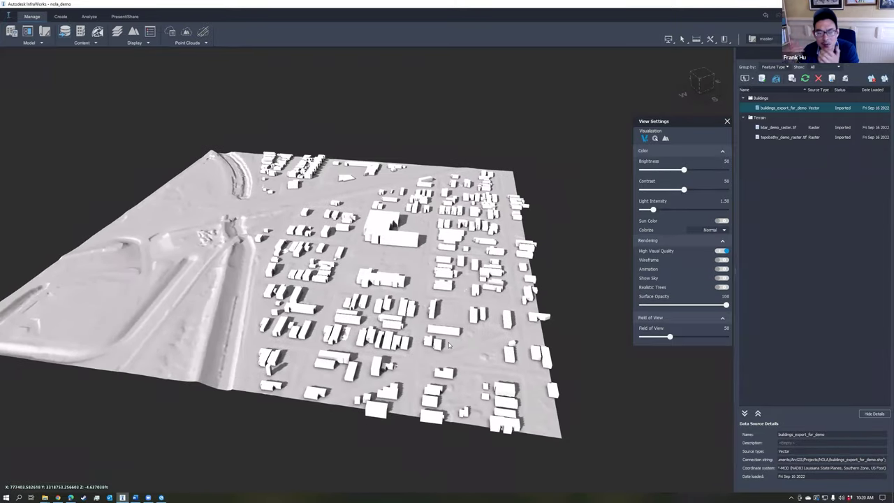
middle_drag(481, 313, 470, 301)
middle_drag(242, 283, 296, 285)
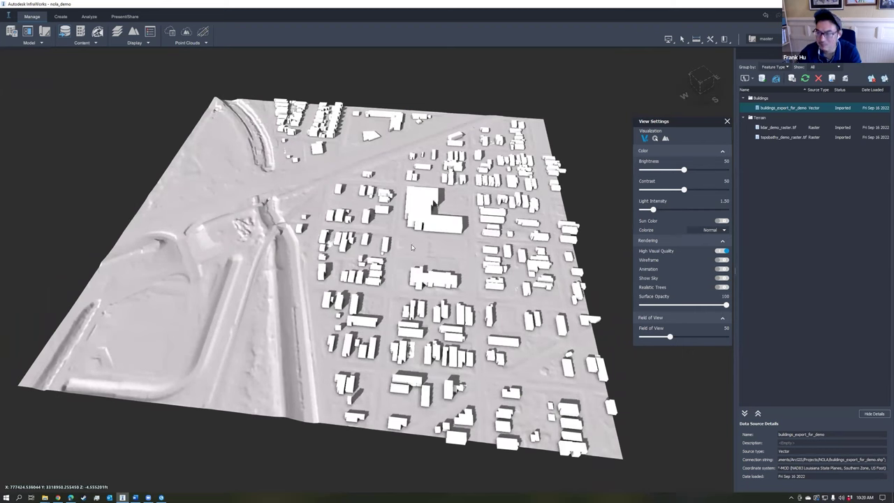
drag(621, 181, 506, 200)
middle_drag(447, 279, 409, 264)
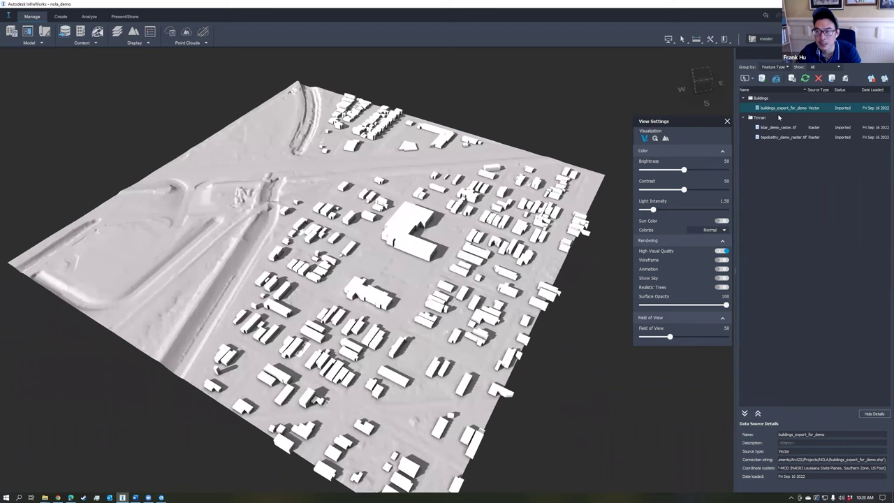
- Turn off the visibility of all Buildings in the Model Explorer so that the terrain is shown alone
drag(686, 125, 683, 272)
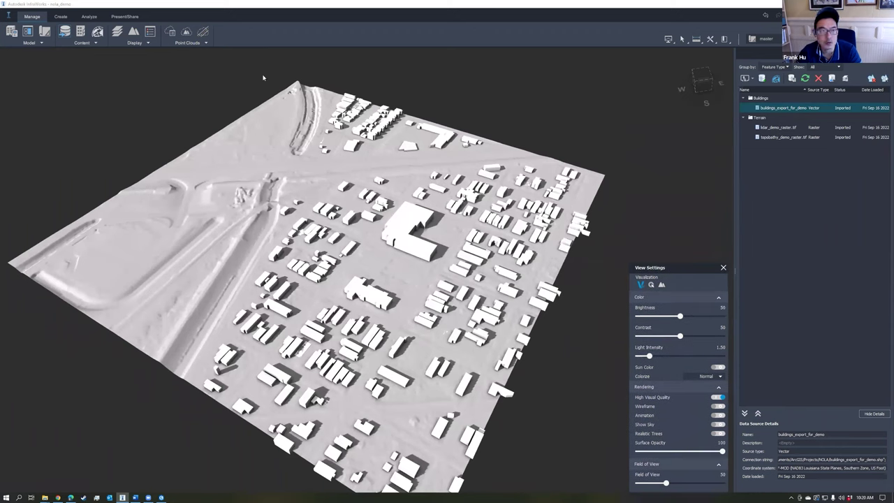
click(27, 31)
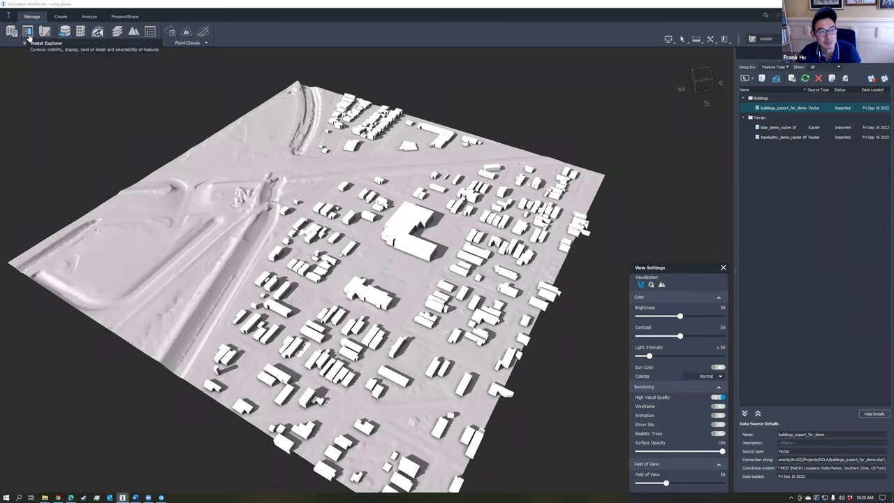
click(28, 32)
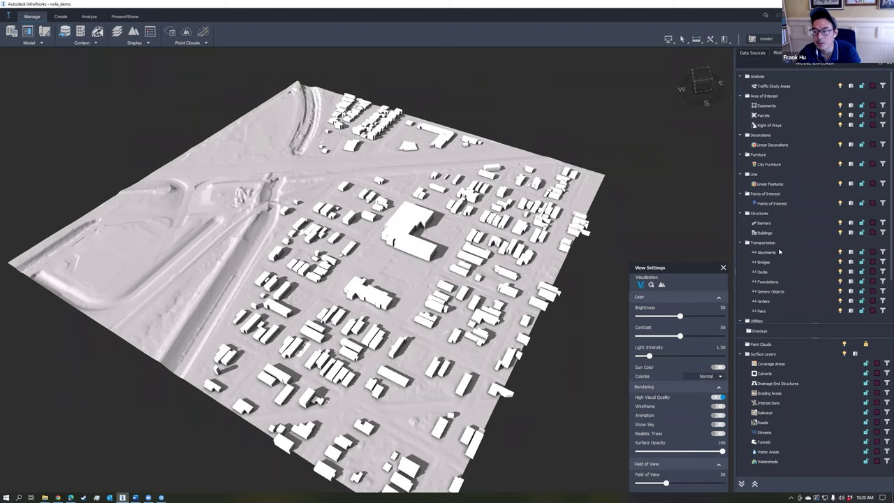
click(768, 232)
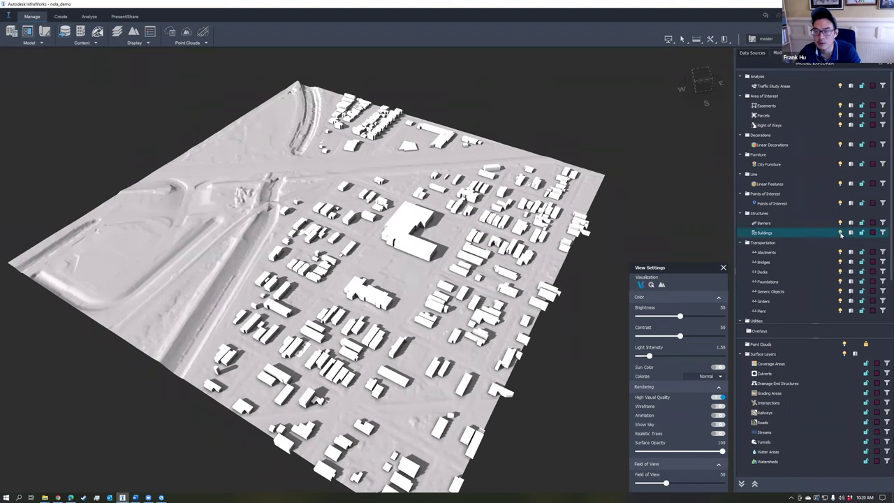
click(840, 233)
drag(507, 222, 473, 194)
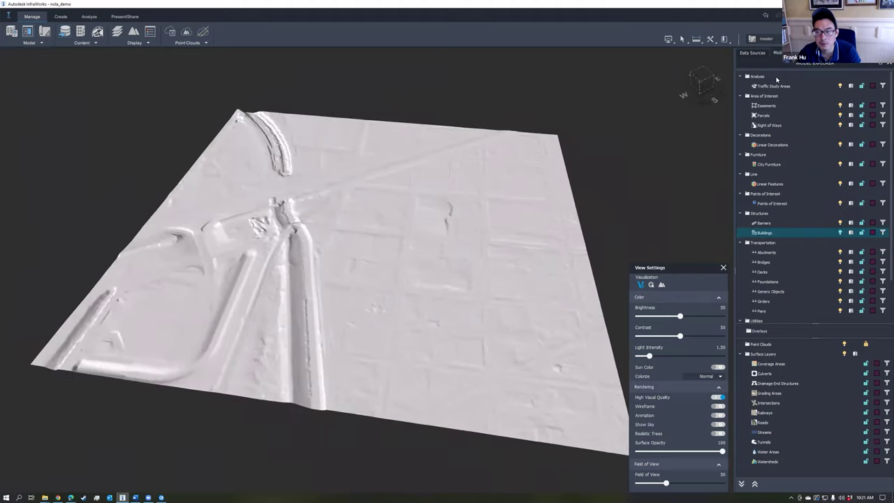
- Change the terrain surface layers to display the lidar_demo_raster.tif surface instead of the bare-earth topobathy terrain
click(753, 53)
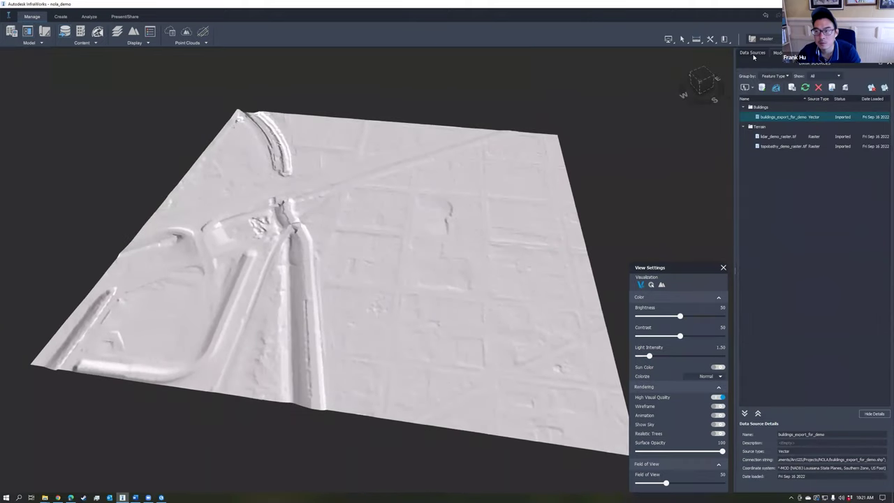
click(845, 88)
click(503, 249)
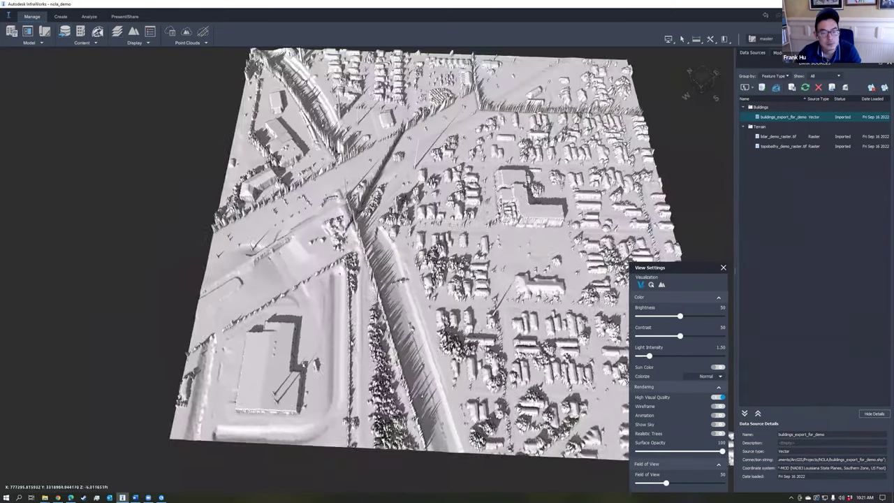
- Examine the raw lidar surface at close range around the large warehouse, canals and neighbourhoods from several angles
drag(391, 370, 370, 366)
scroll(364, 356, up, 2)
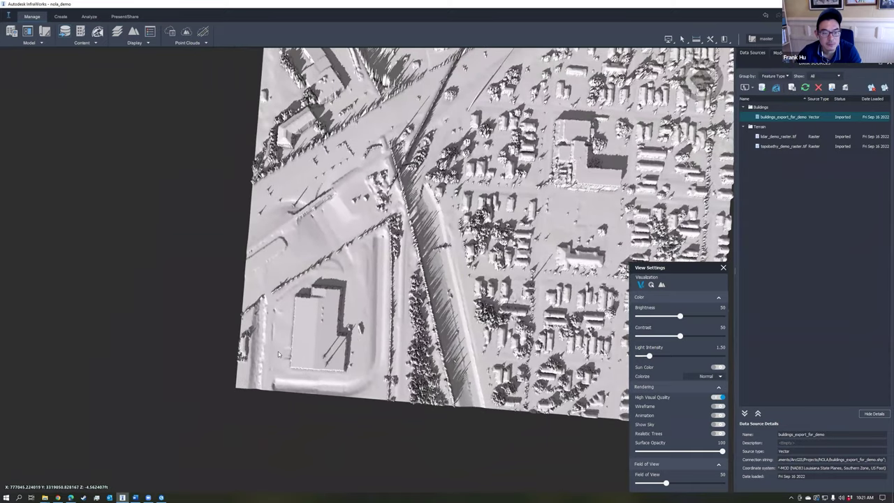
middle_drag(376, 344, 377, 354)
drag(376, 354, 304, 309)
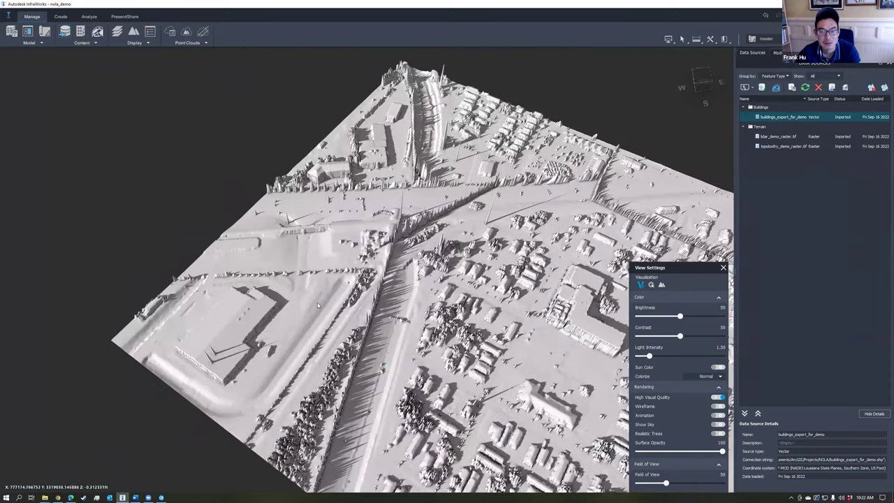
drag(342, 224, 338, 250)
middle_drag(339, 250, 289, 219)
mouse_move(288, 220)
mouse_down()
mouse_move(290, 194)
mouse_move(289, 220)
mouse_up()
- Switch to ArcGIS Pro and show lidar_demo_raster.tif instead of Topobathymetry_NOLA_1m.tif, using a green-to-brown-to-white color scheme
click(162, 496)
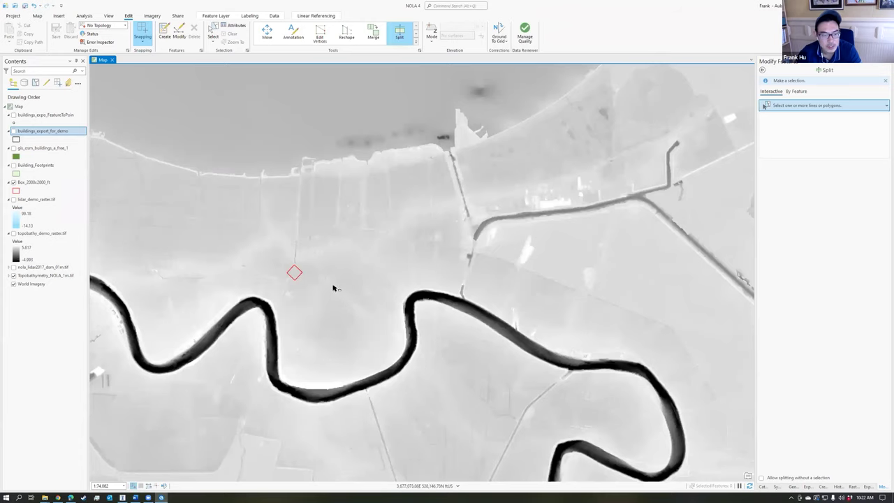
scroll(288, 276, up, 3)
scroll(286, 277, up, 5)
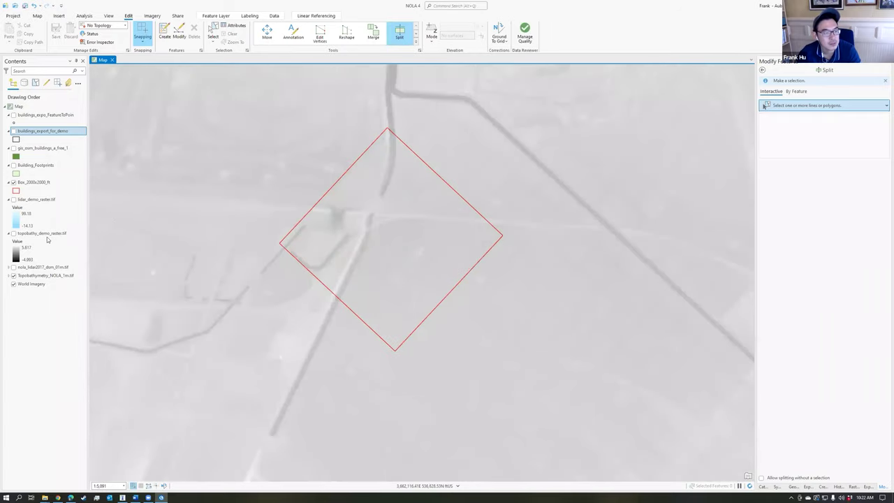
click(13, 275)
click(14, 267)
click(13, 267)
click(14, 199)
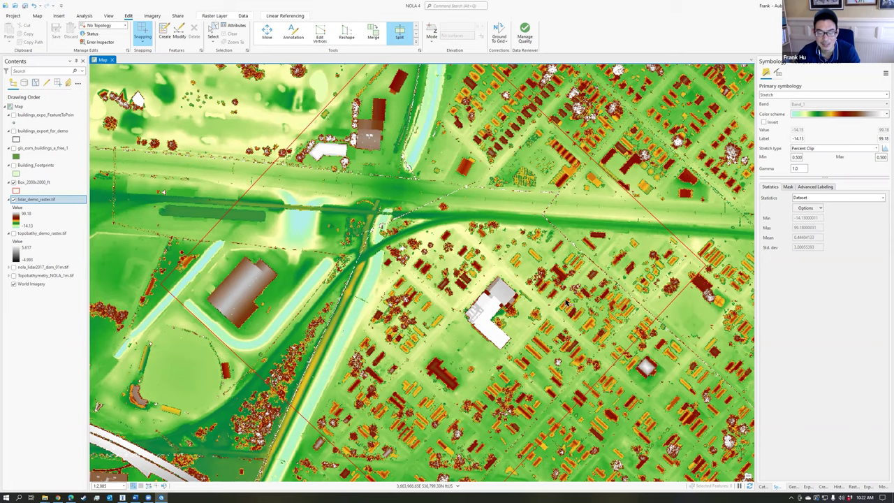
scroll(568, 302, down, 2)
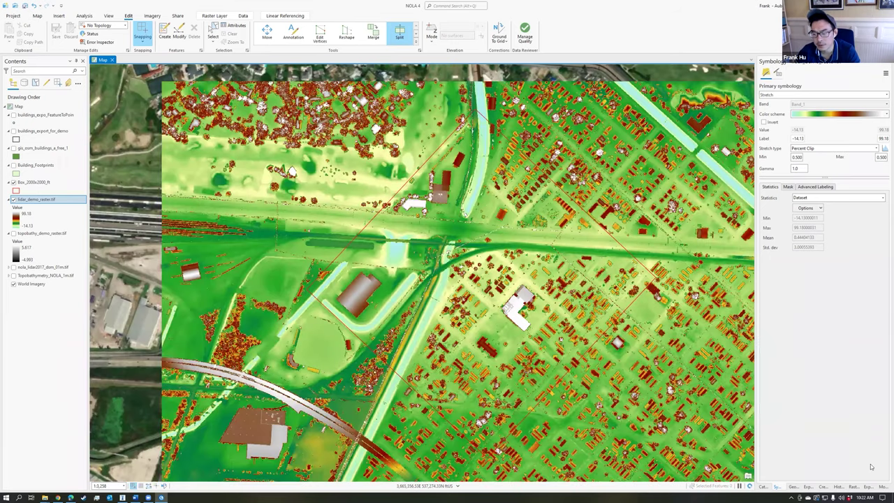
- Create a polygon feature class trim_box_demo in the NOLA folder with coordinate system NAD_1983_StatePlane_Louisiana_South_FIPS_1702_Feet
click(764, 487)
right_click(790, 134)
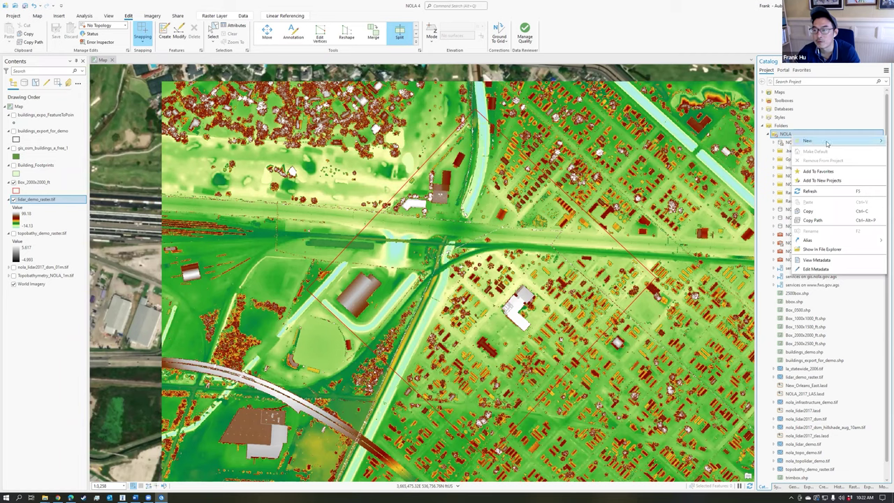
mouse_move(825, 142)
click(760, 217)
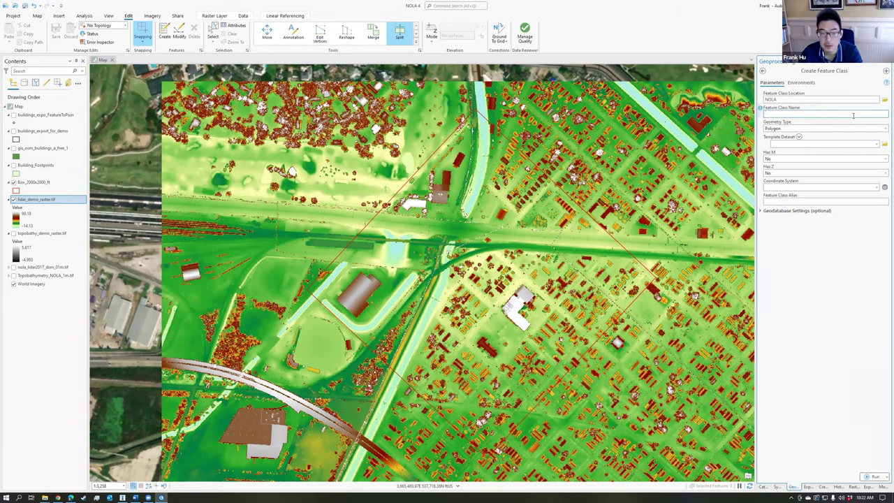
text(trim_box_demo)
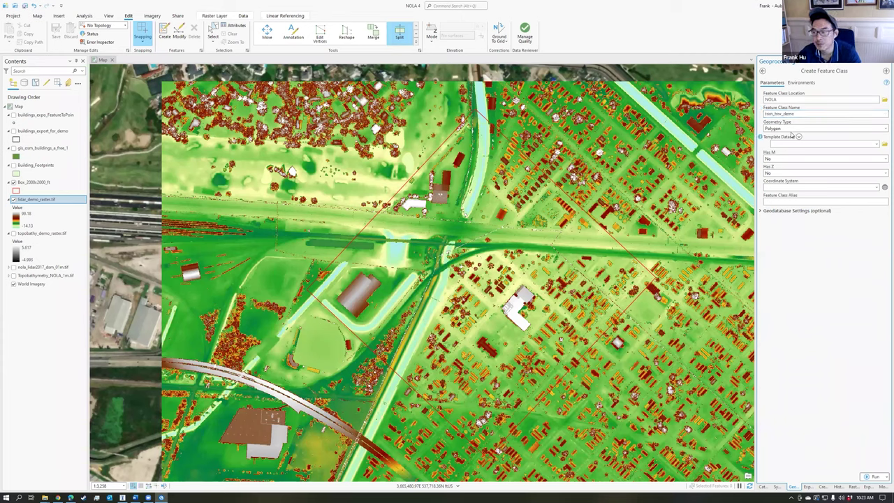
click(877, 188)
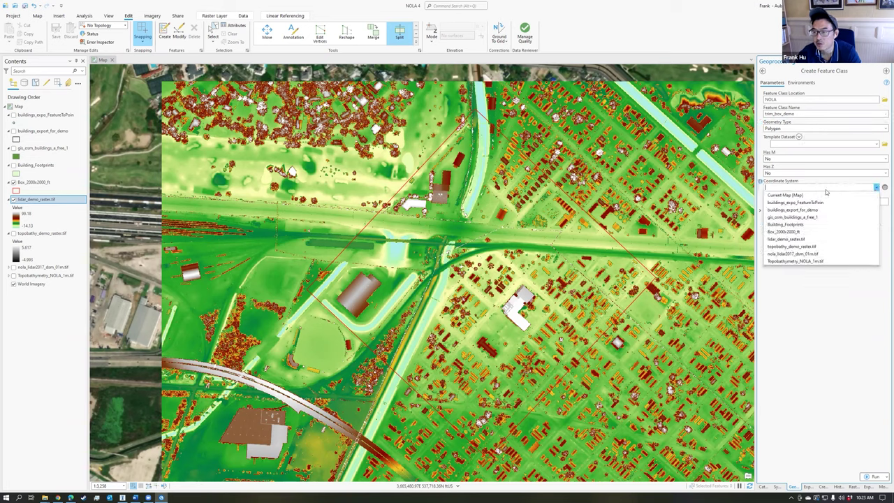
click(807, 201)
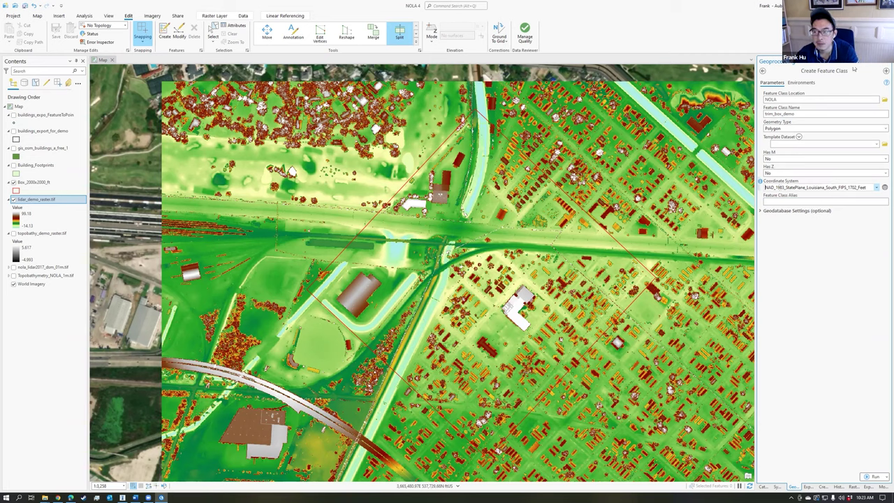
click(873, 476)
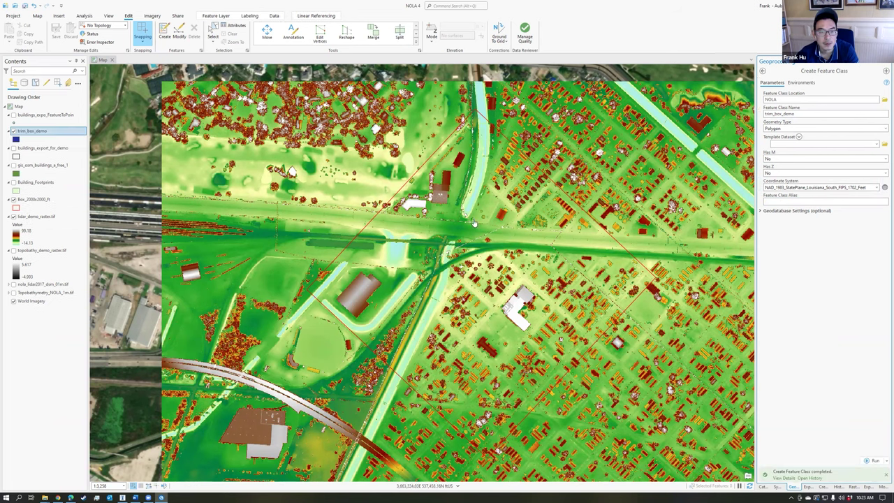
- Style the trim_box_demo layer with no fill and a magenta outline 1 pt wide
drag(465, 220, 440, 223)
scroll(357, 208, up, 2)
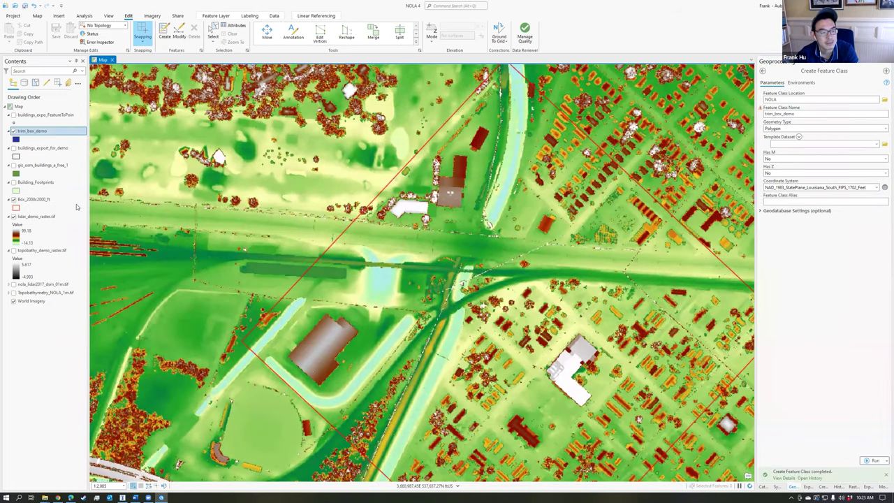
click(16, 139)
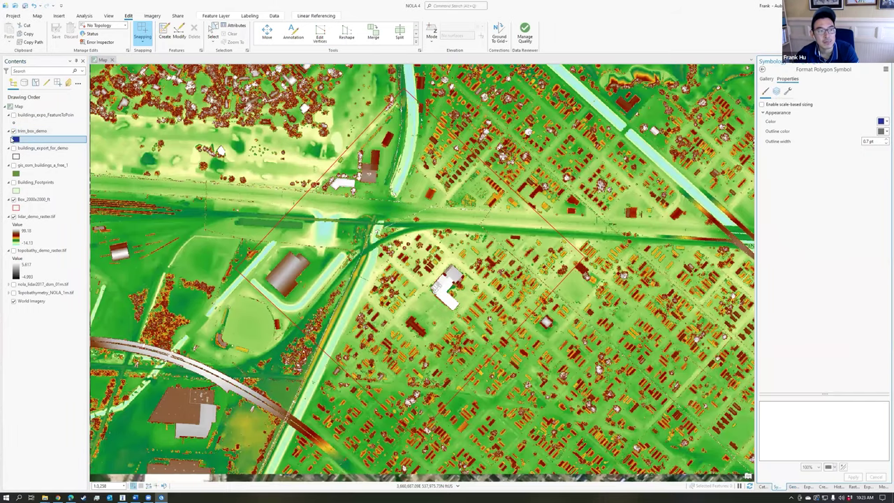
click(884, 122)
click(812, 131)
click(885, 131)
click(878, 177)
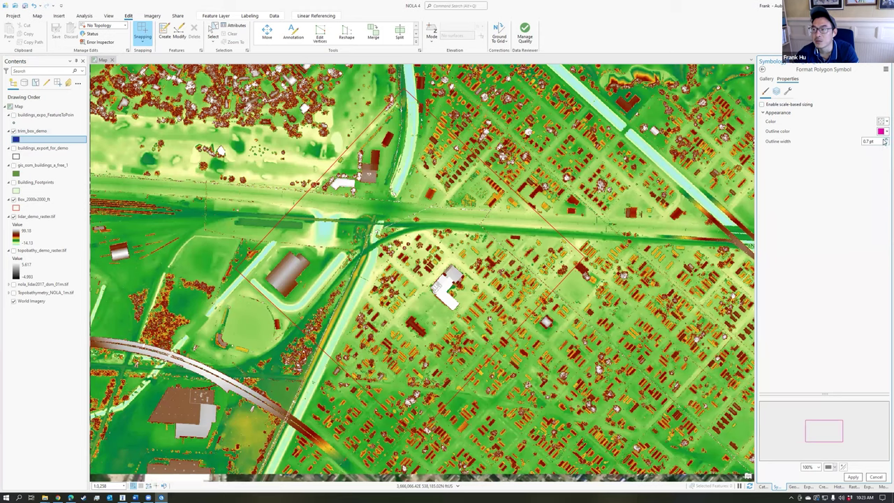
- Start a trim_box_demo polygon along the southern canal's east bank and the corridor's south edge to its eastern end
click(42, 132)
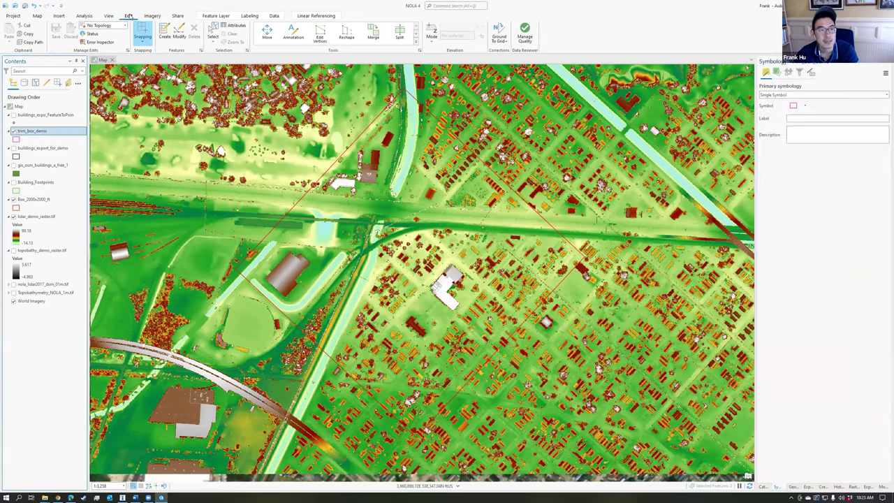
click(165, 38)
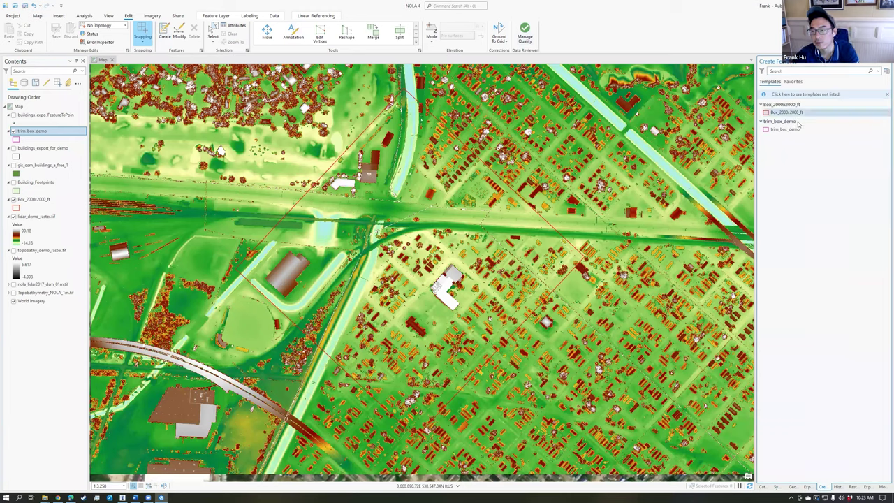
click(792, 131)
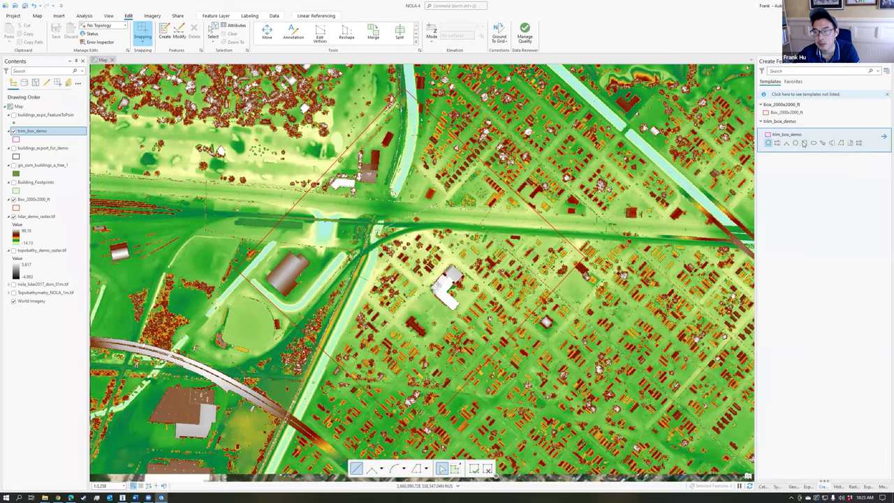
middle_drag(351, 465, 401, 434)
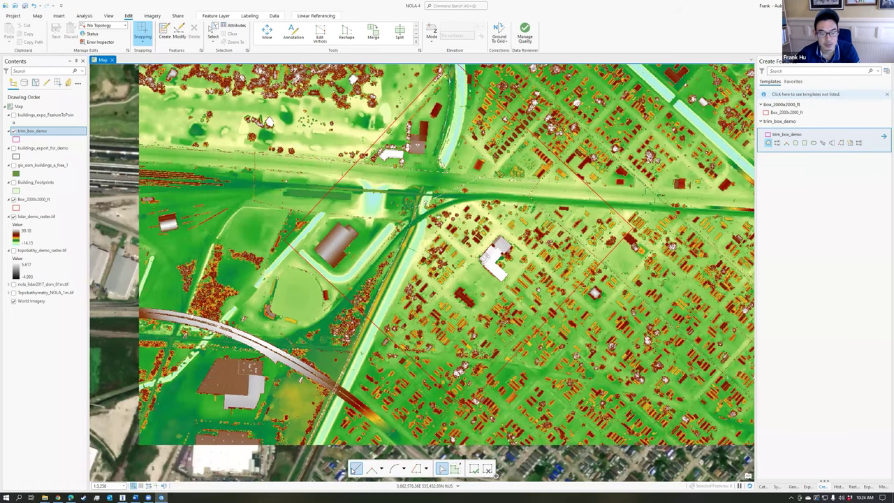
scroll(424, 239, up, 2)
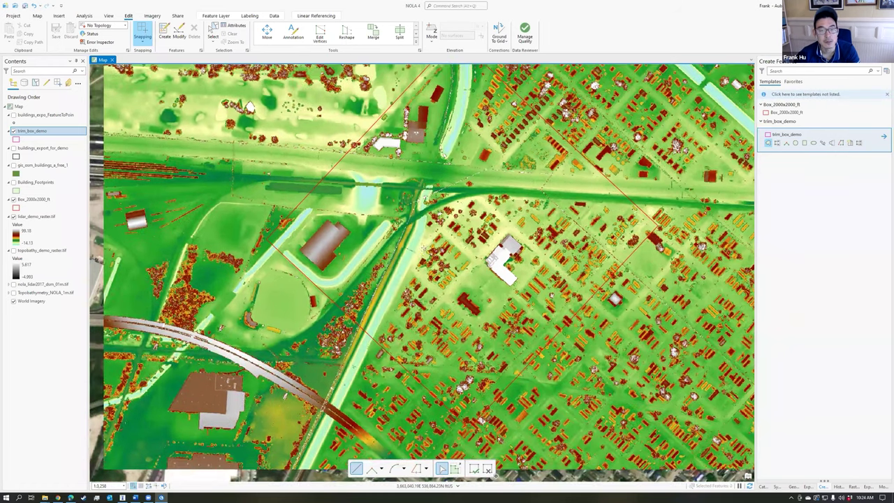
scroll(424, 180, up, 3)
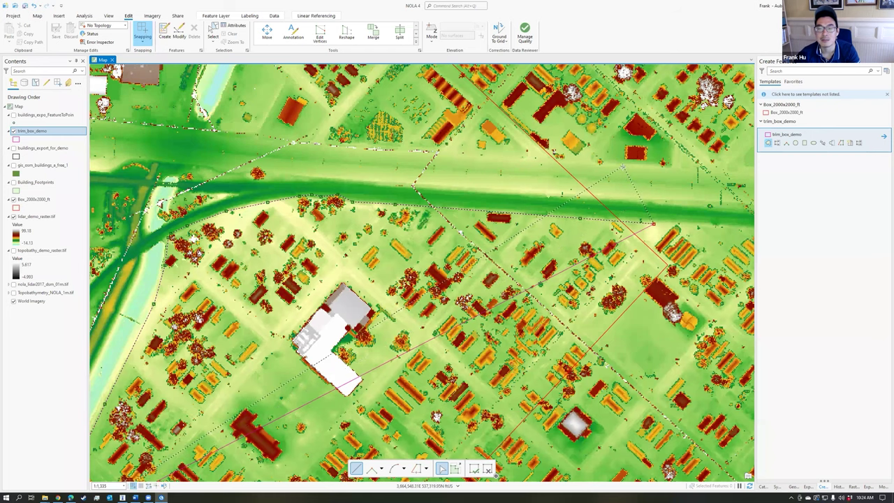
scroll(389, 159, down, 2)
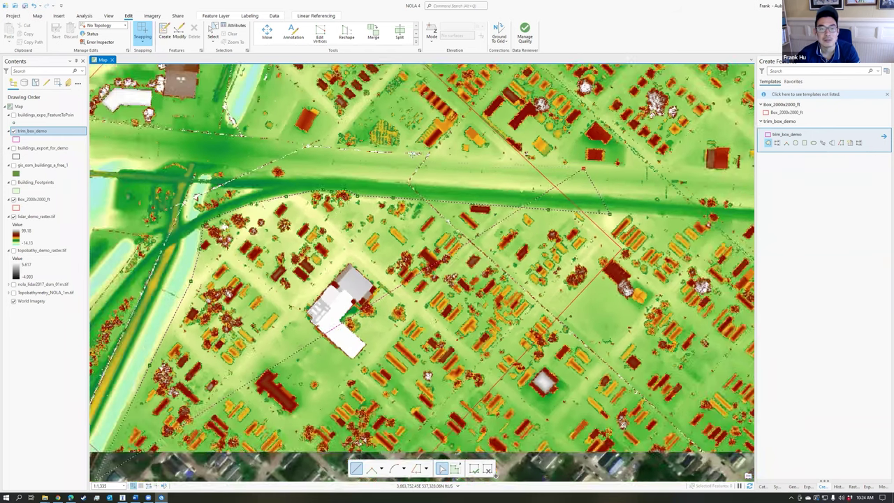
- Complete the polygon along the corridor's north side, around the large western building and back to the southern canal
scroll(440, 155, up, 2)
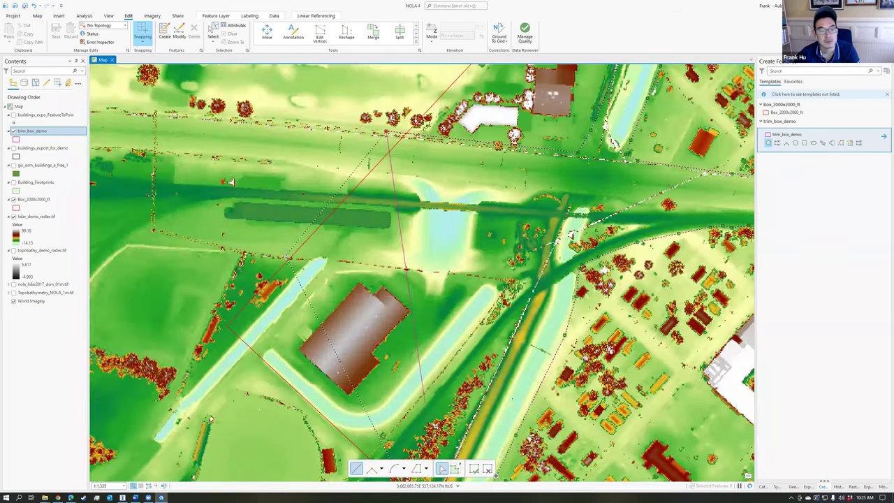
middle_drag(287, 258, 313, 219)
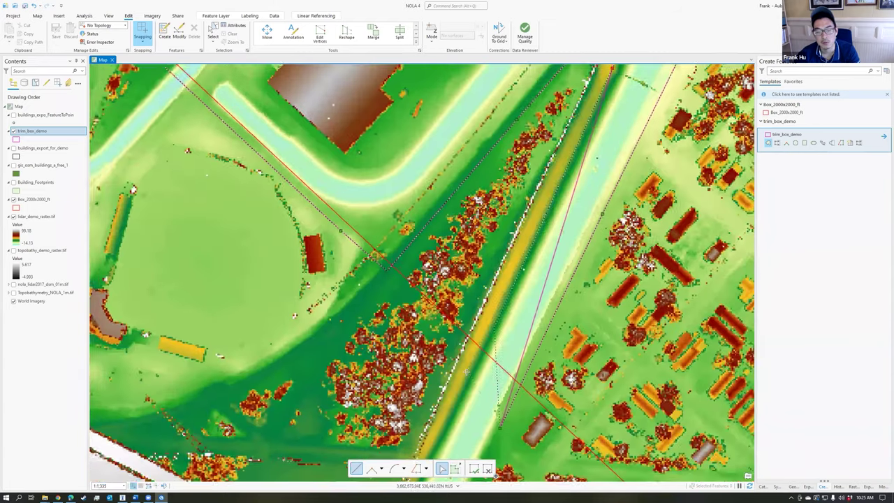
double_click(467, 372)
scroll(466, 372, down, 4)
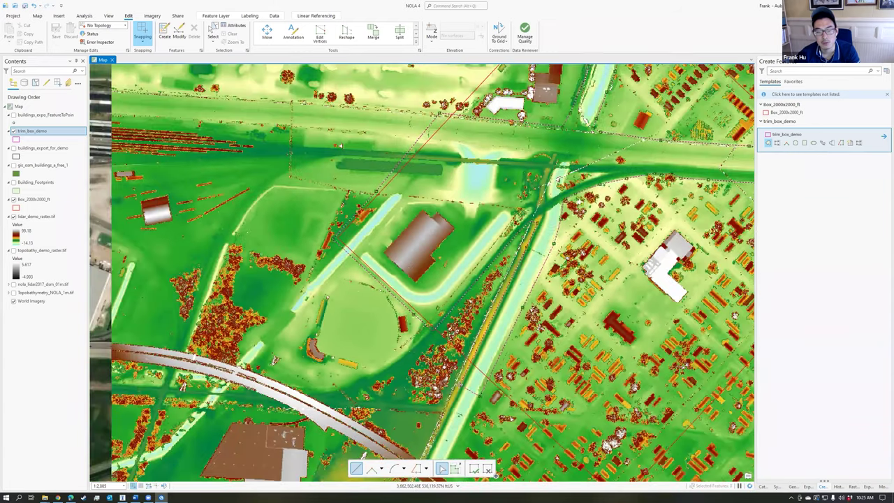
- Give the trim_box_demo polygon a solid pink fill and save the edits
middle_drag(458, 280, 490, 277)
scroll(490, 277, down, 2)
scroll(490, 278, up, 1)
scroll(490, 278, down, 2)
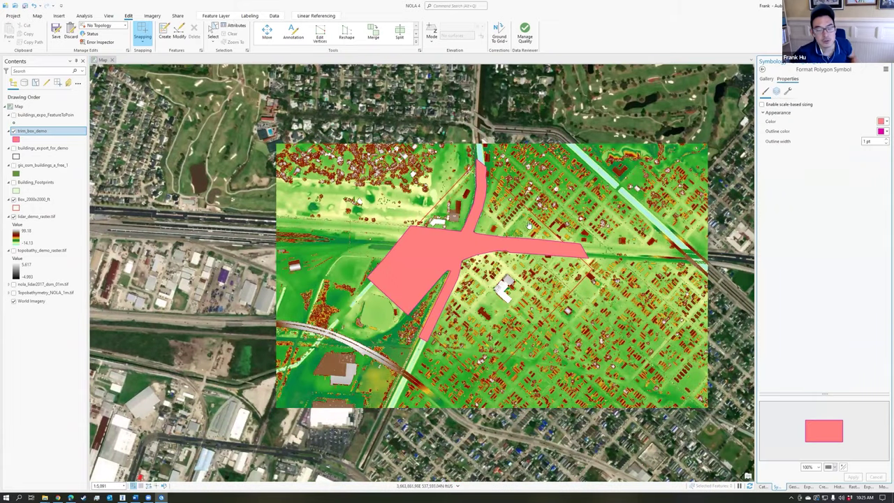
click(55, 32)
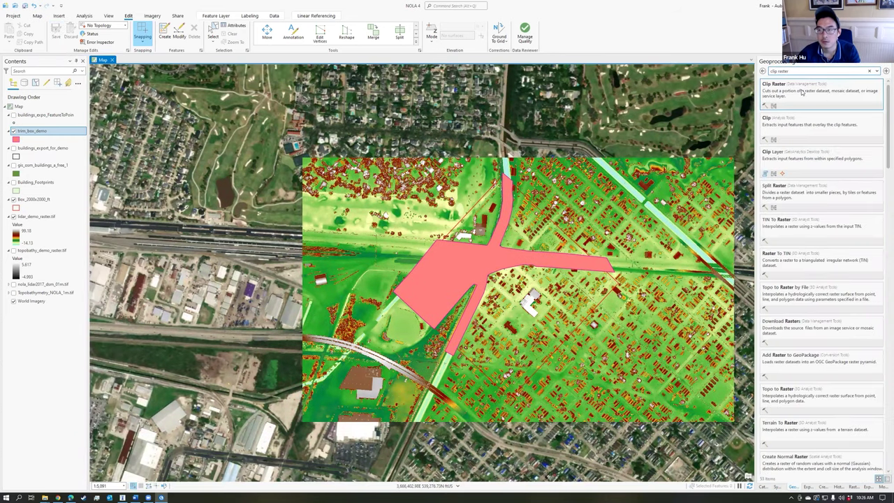
- Set up Clip Raster with lidar_demo_raster.tif as input, trim_box_demo as output extent, and input features used for clipping geometry
click(802, 91)
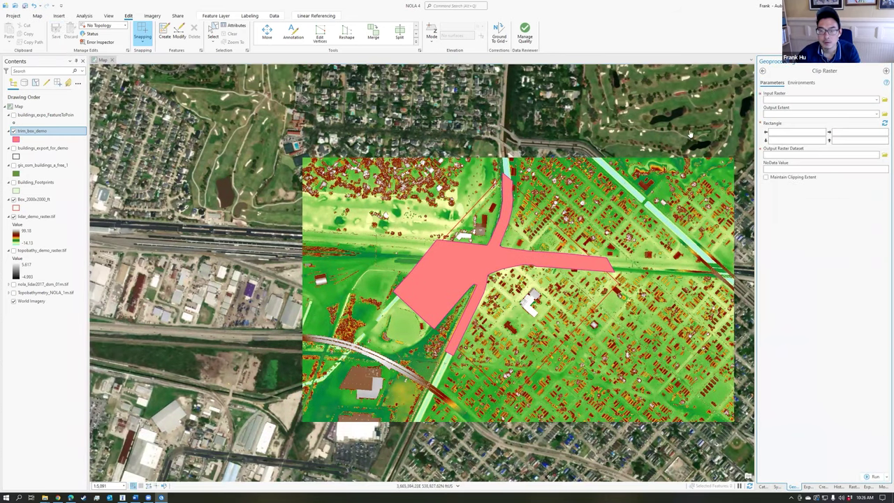
click(877, 102)
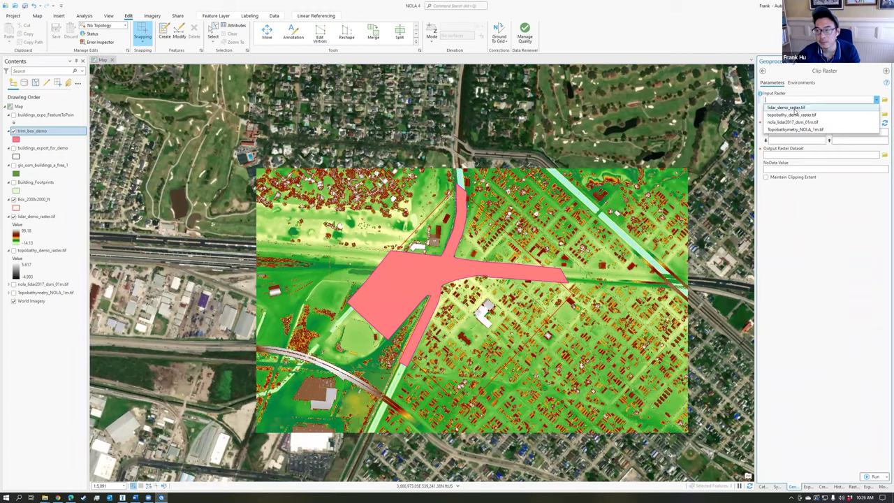
click(795, 109)
click(877, 114)
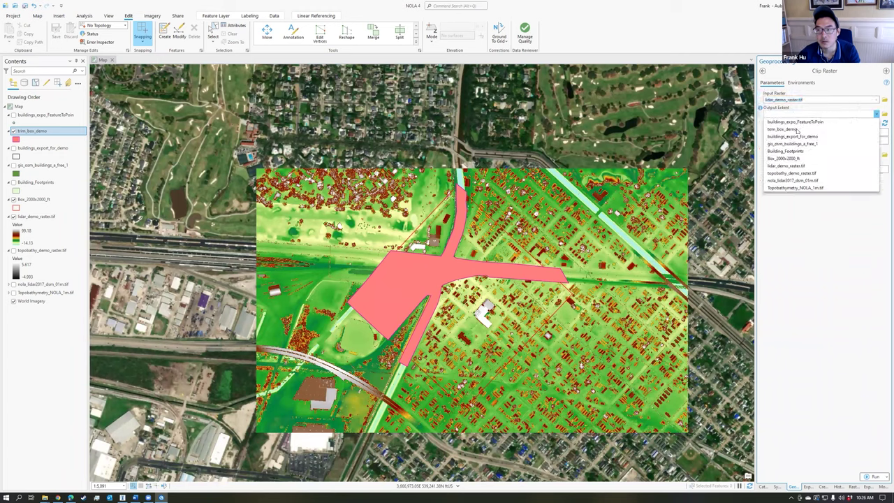
click(789, 129)
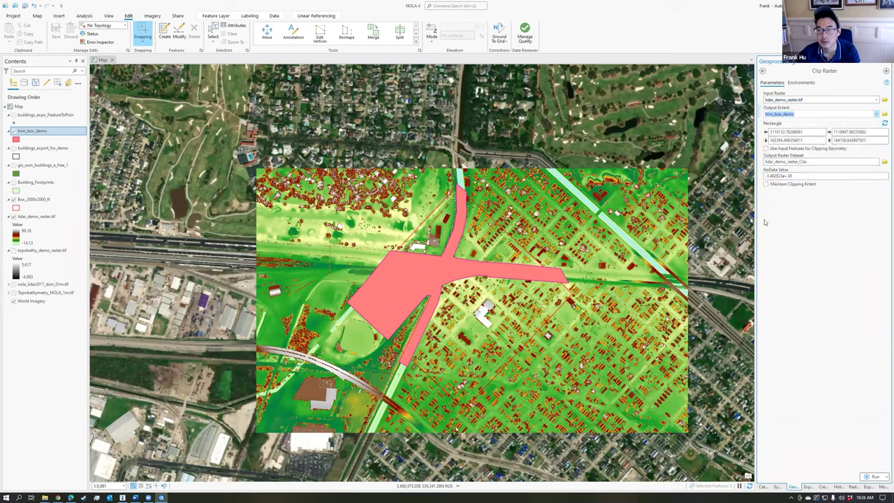
click(766, 148)
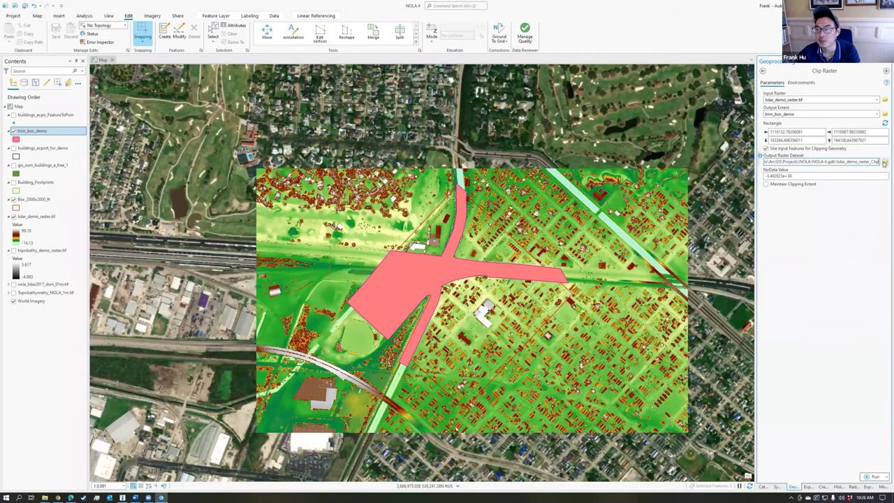
- Set the output raster dataset to demo_infrastructure_layer.tif in the project's NOLA folder
click(884, 162)
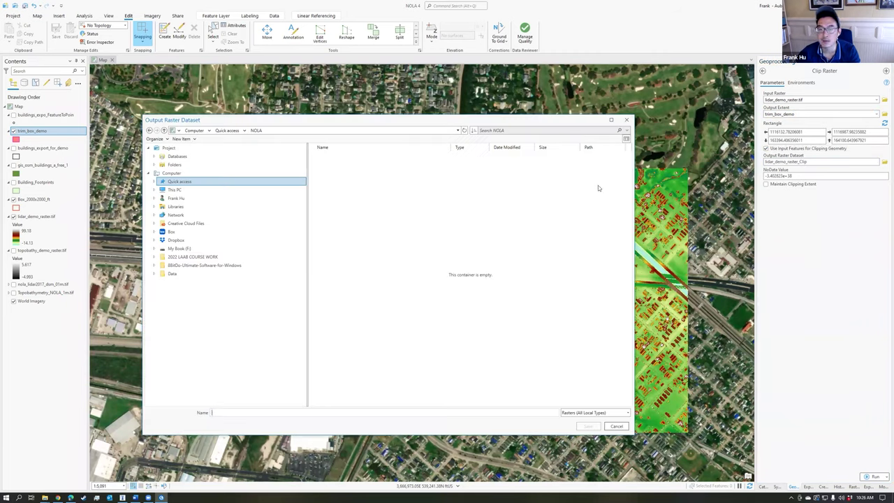
click(203, 164)
click(366, 412)
text(demo_in)
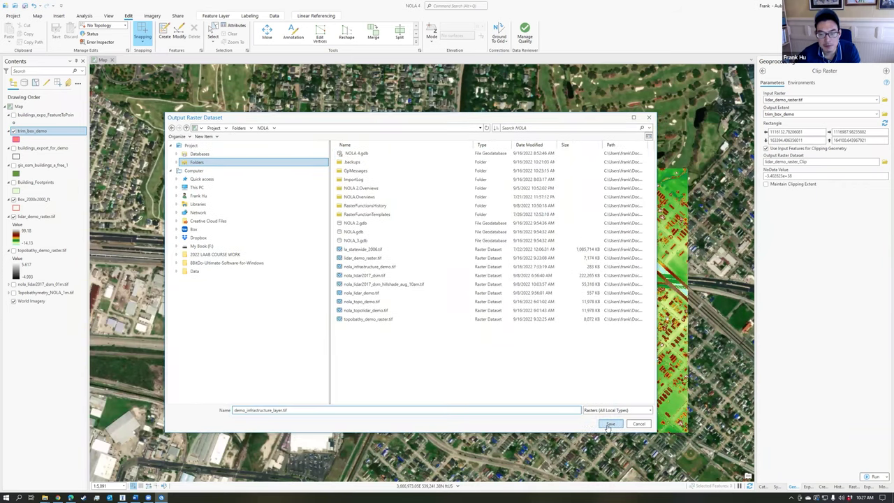
click(609, 426)
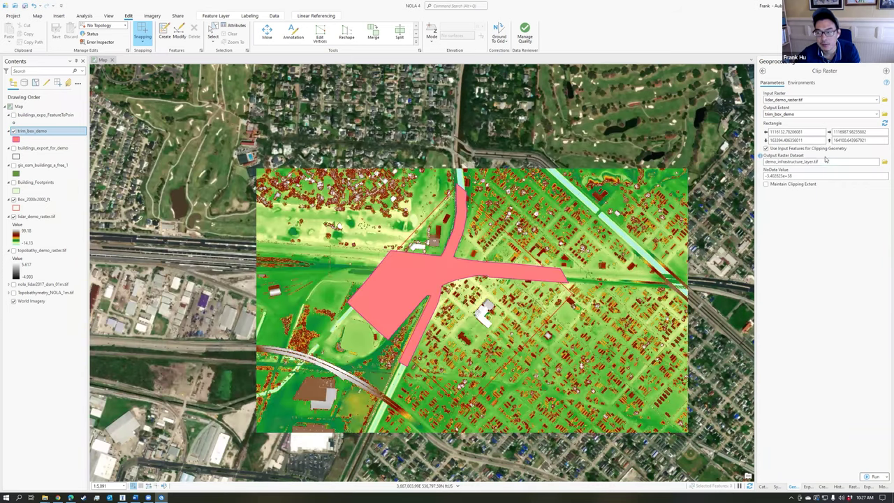
- Run the raster clip and hide the trim_box_demo, lidar_demo_raster.tif and World Imagery layers
click(875, 476)
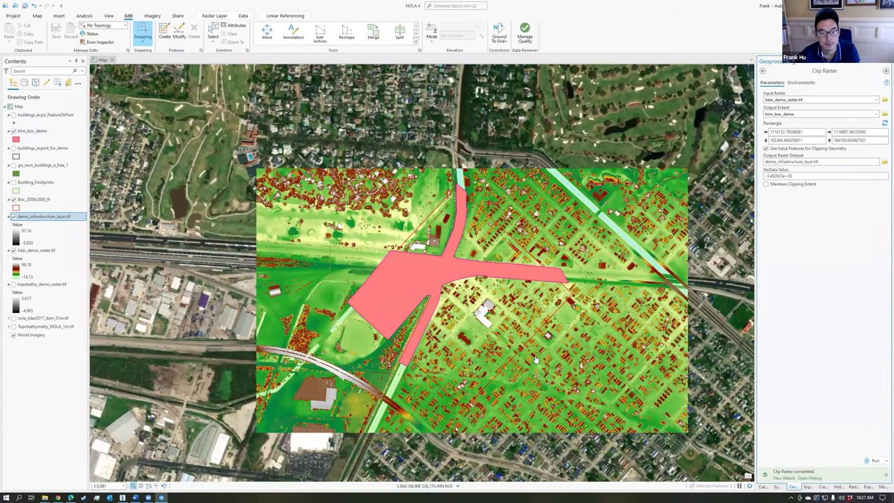
click(14, 131)
click(14, 250)
click(13, 334)
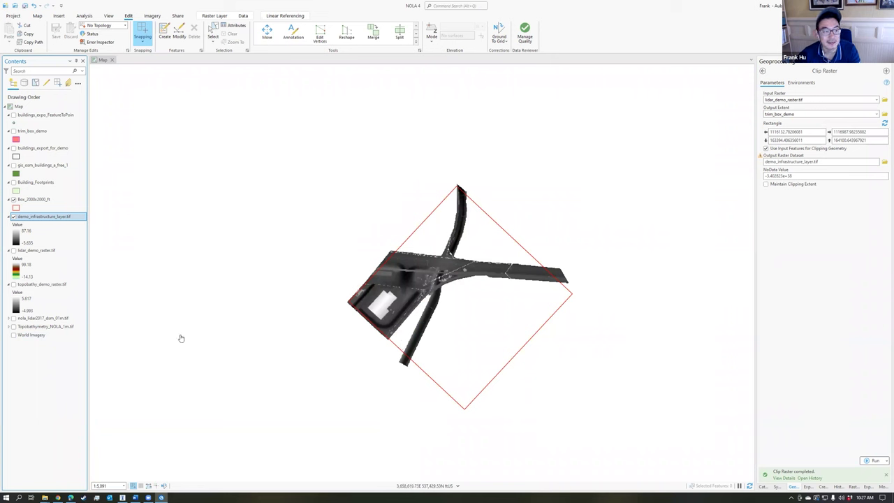
- Switch to InfraWorks and turn off lidar_demo_raster.tif in the ground surface layers
click(123, 497)
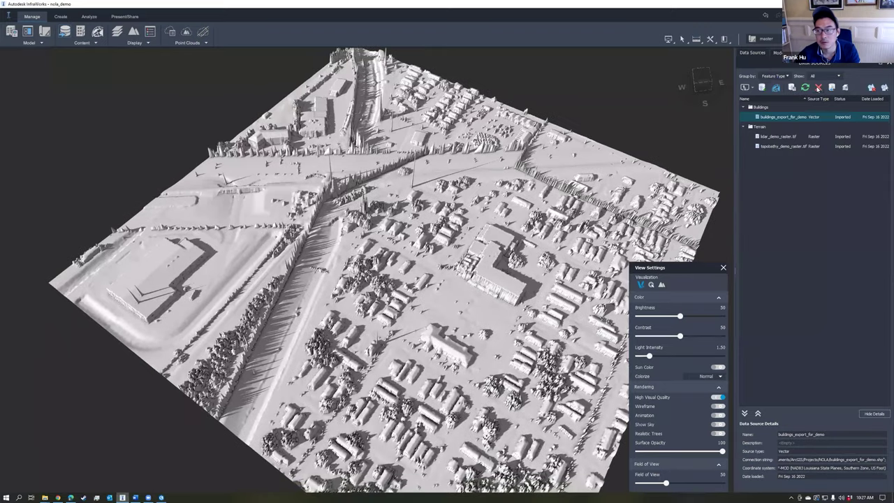
click(845, 87)
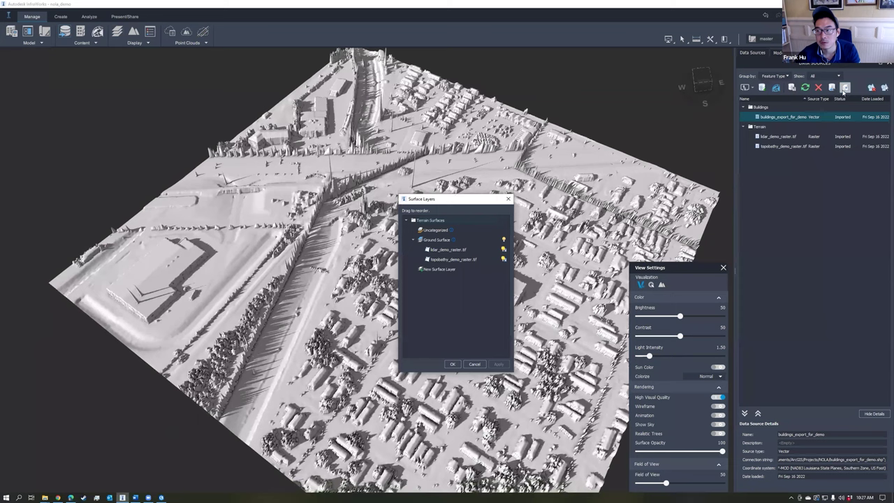
click(454, 364)
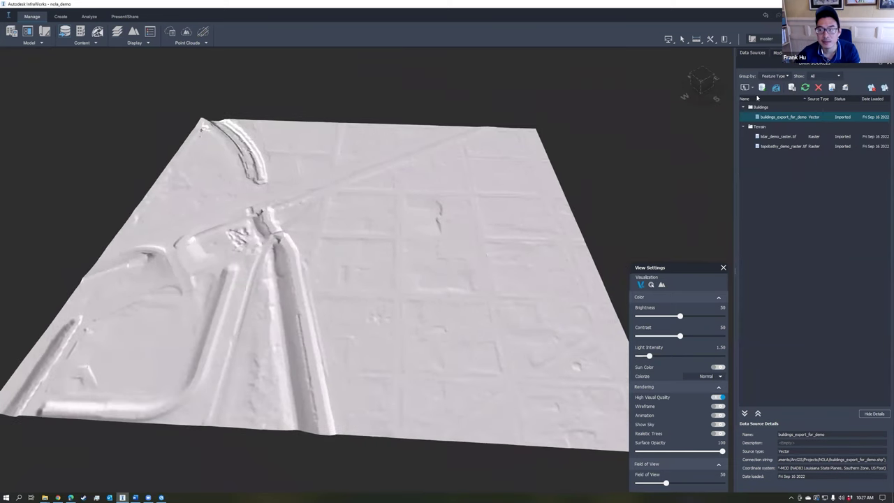
- Add demo_infrastructure_layer.tif from the NOLA project folder as a raster data source
click(752, 88)
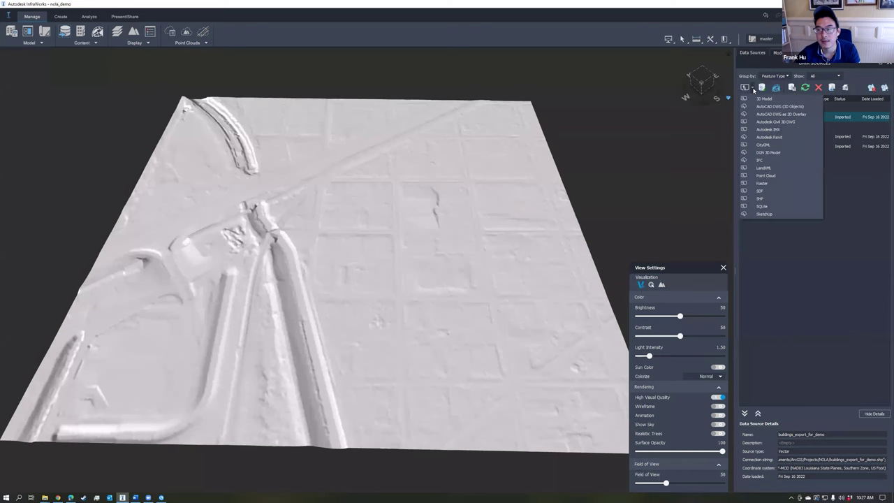
click(762, 183)
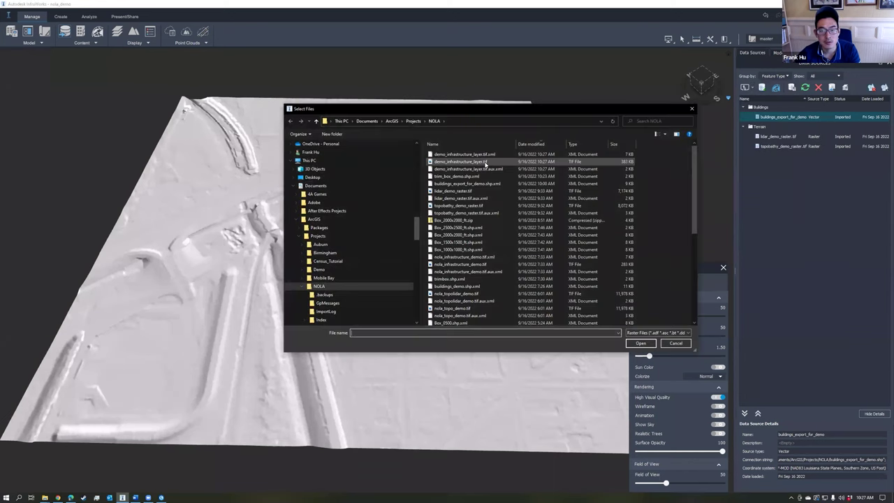
click(486, 162)
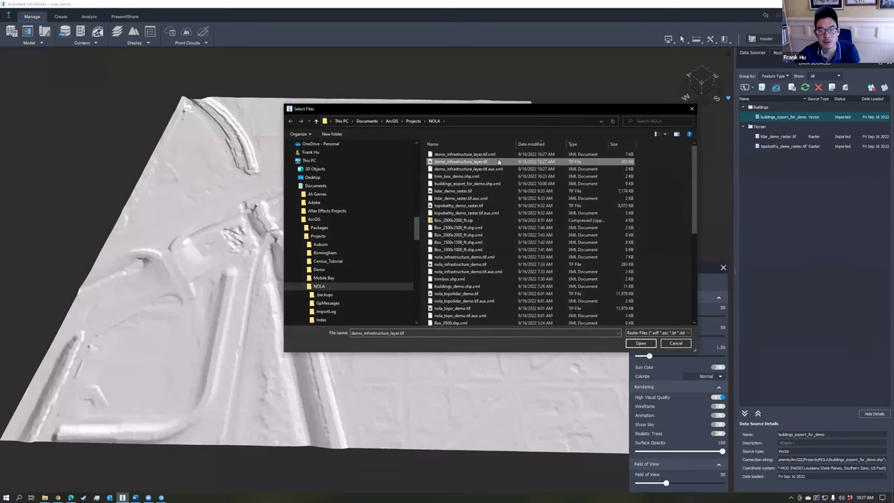
click(641, 343)
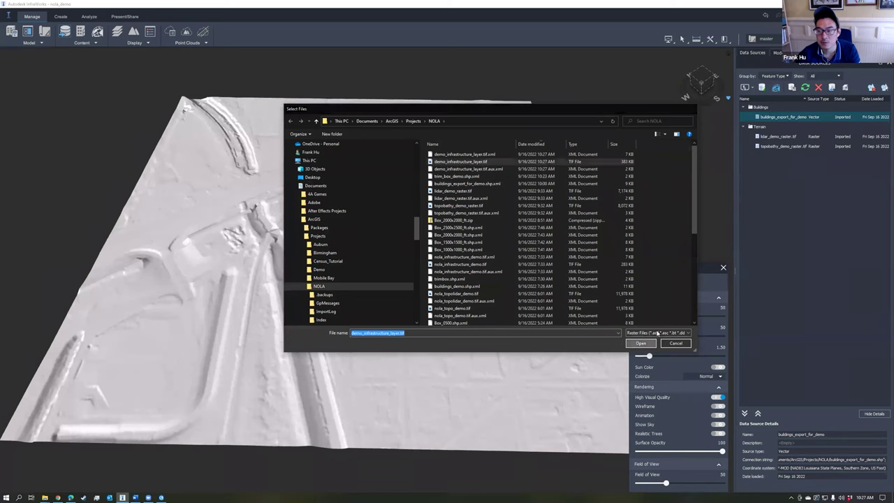
key(Return)
- Configure demo_infrastructure_layer.tif as terrain with the HARN/LA.LA-S coordinate system and refresh the model
double_click(787, 139)
click(549, 158)
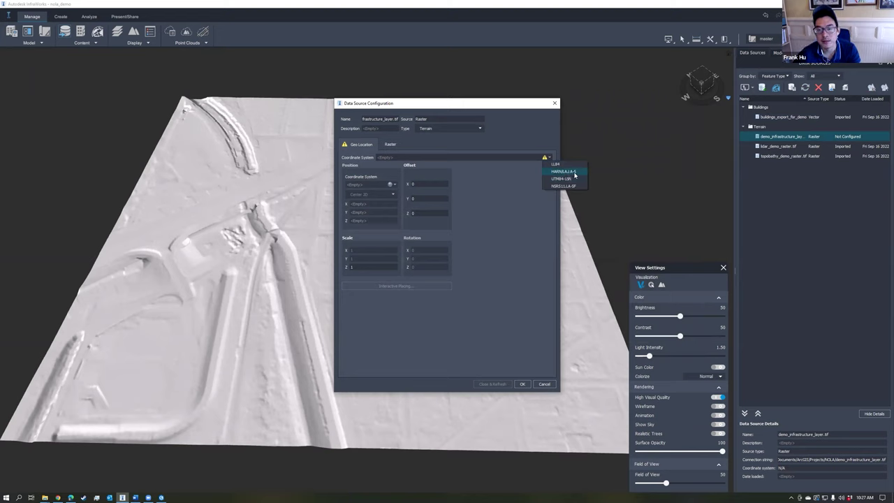
click(566, 172)
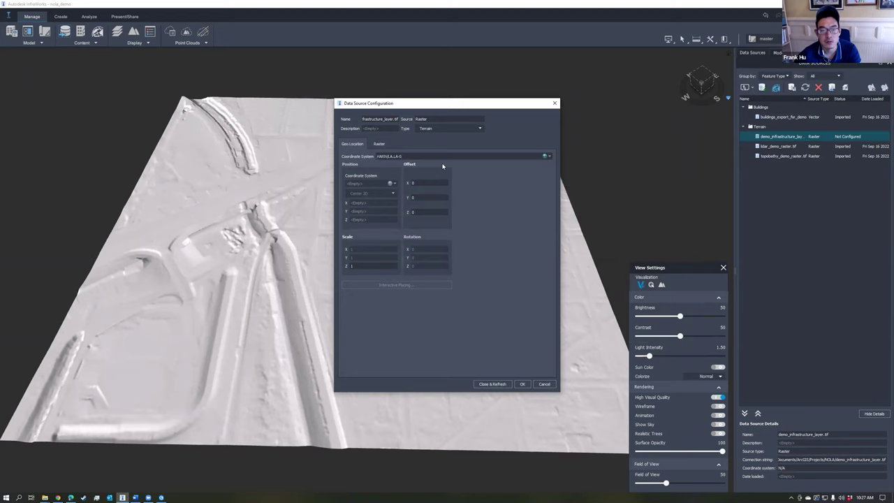
click(492, 384)
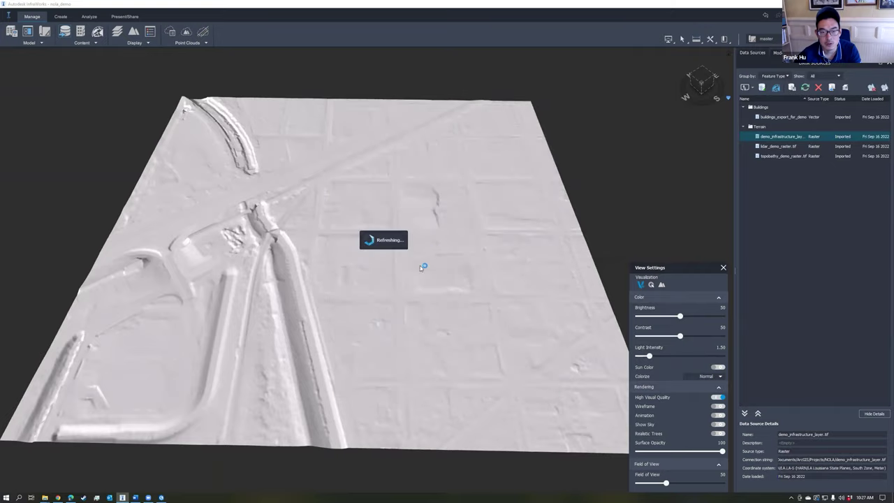
- Move demo_infrastructure_layer.tif into Ground Surface above the lidar and topobathy rasters, and apply the surface layer order
click(533, 312)
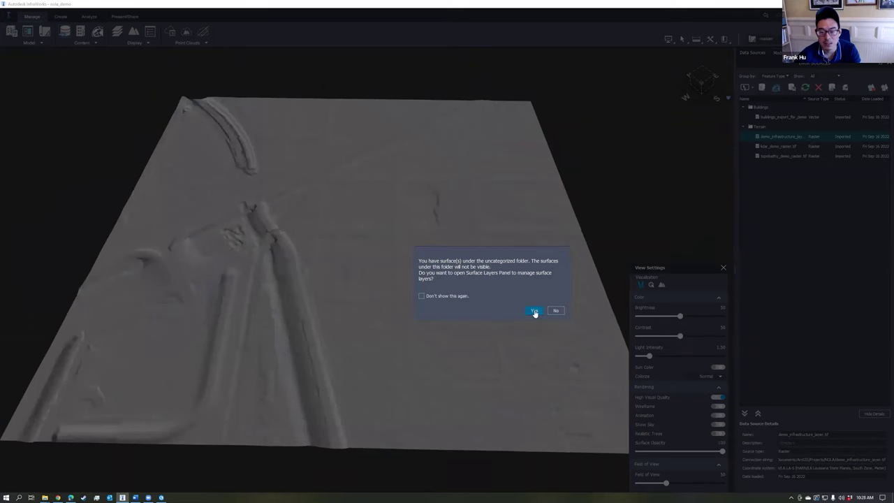
drag(467, 242, 482, 256)
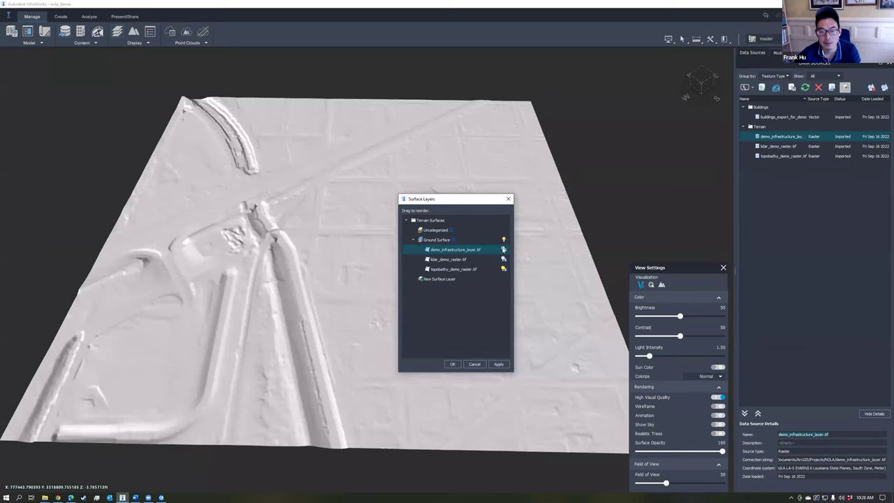
click(454, 364)
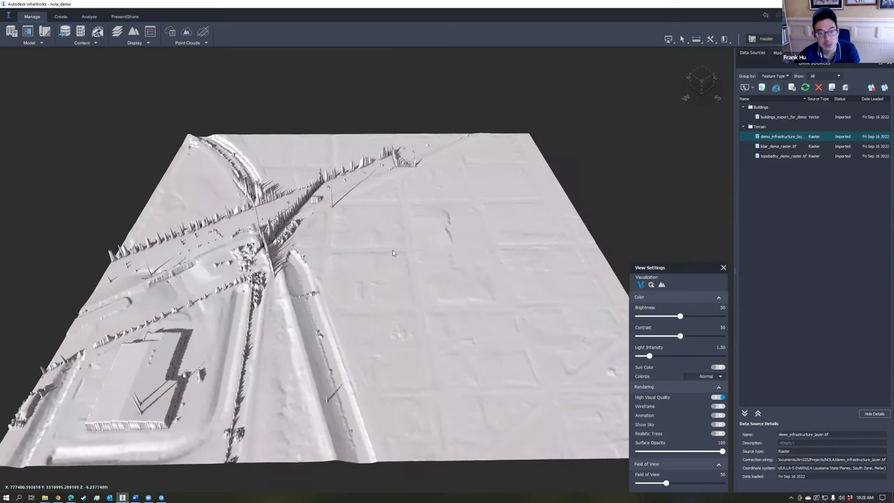
- Turn on the Buildings layer in the model
middle_drag(406, 279, 377, 257)
scroll(377, 257, down, 1)
click(778, 53)
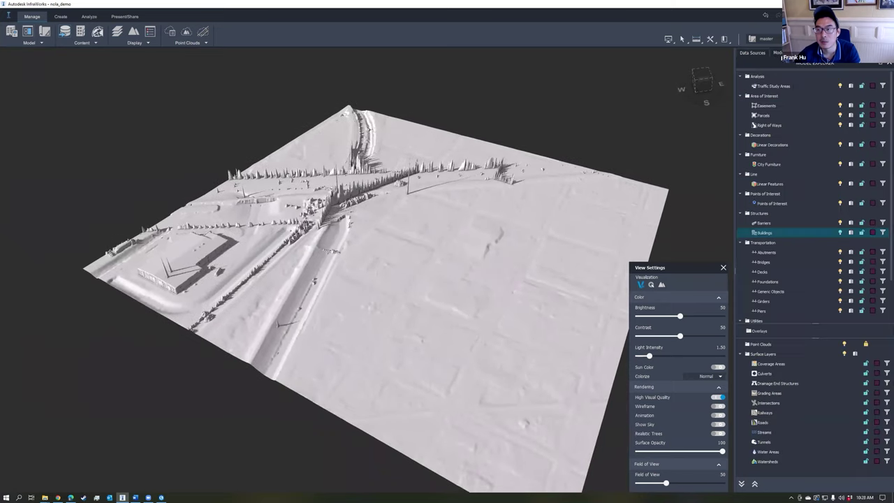
click(840, 232)
- Examine the combined terrain, infrastructure and buildings from several angles and from above, moving the view settings out of the way
drag(403, 251, 436, 240)
middle_drag(445, 223, 352, 290)
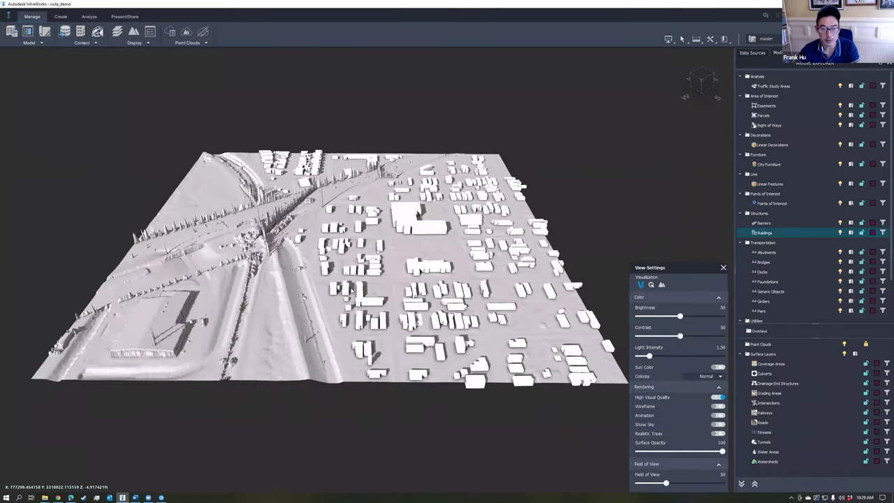
drag(657, 271, 782, 215)
middle_drag(370, 271, 400, 277)
drag(401, 278, 398, 302)
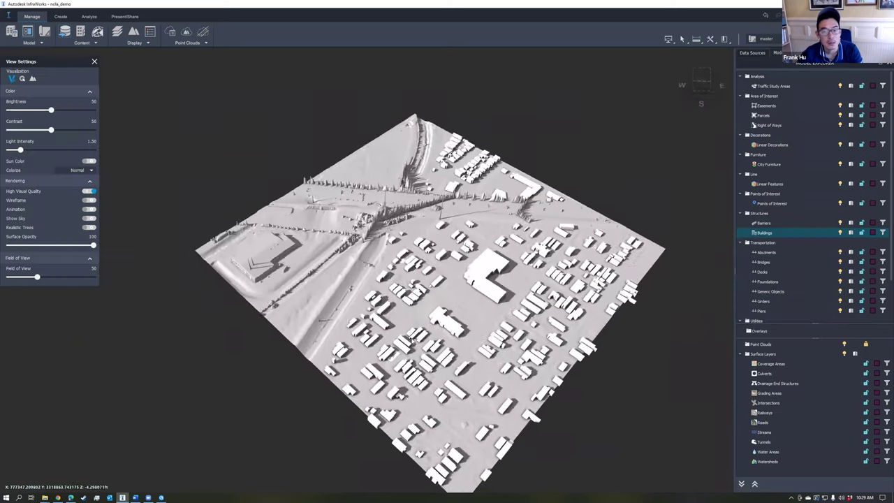
drag(402, 321, 461, 366)
middle_drag(429, 262, 452, 317)
drag(453, 317, 455, 313)
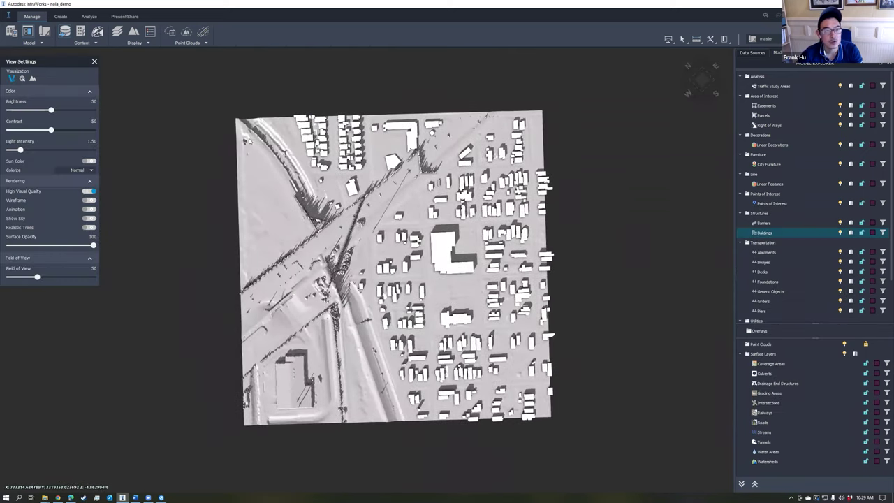
- Set up a 3D model export of the entire model in UTM84-15N with a user-defined origin
click(124, 17)
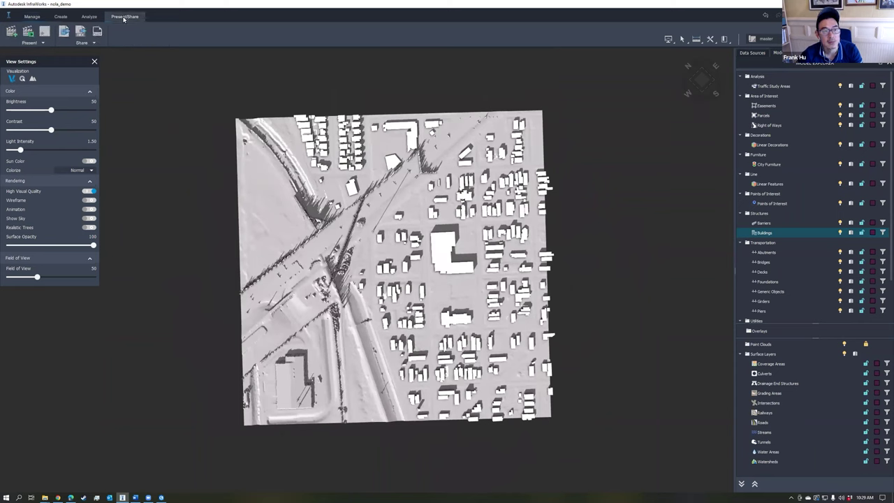
click(93, 42)
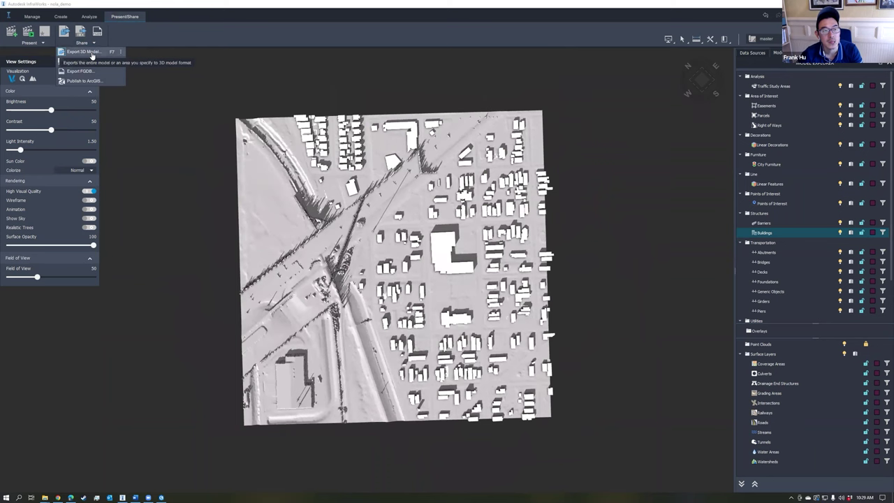
click(83, 52)
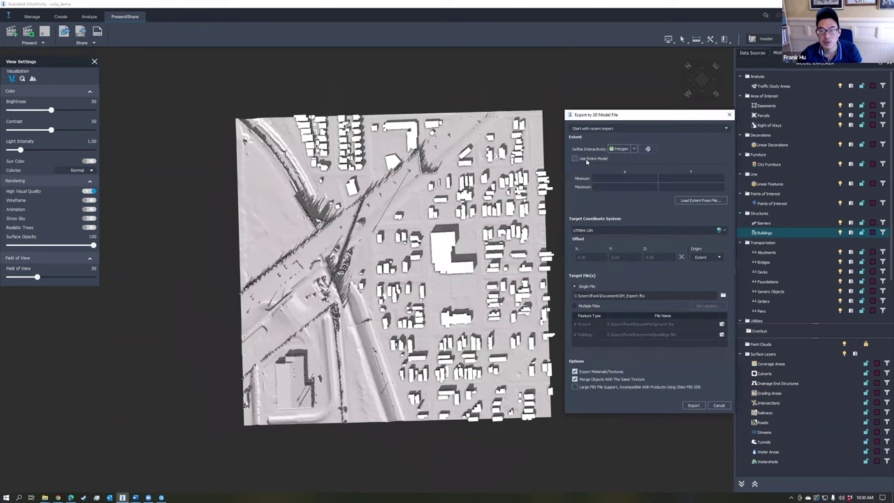
click(586, 161)
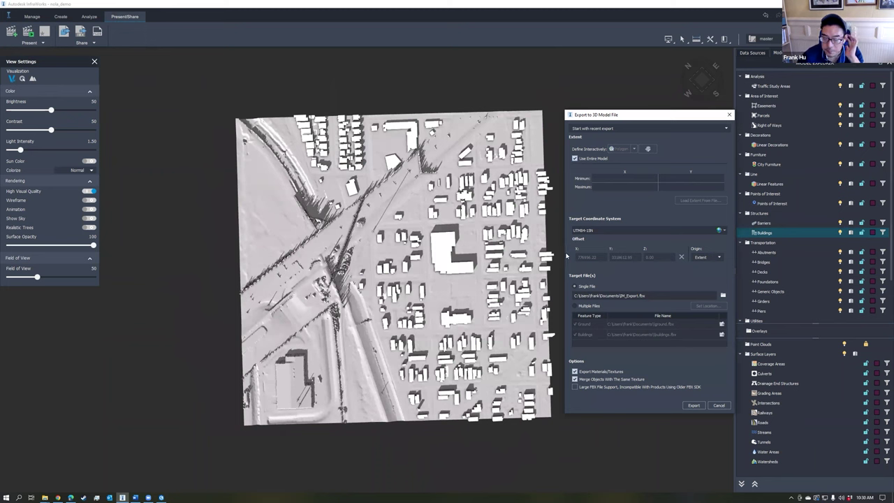
click(663, 232)
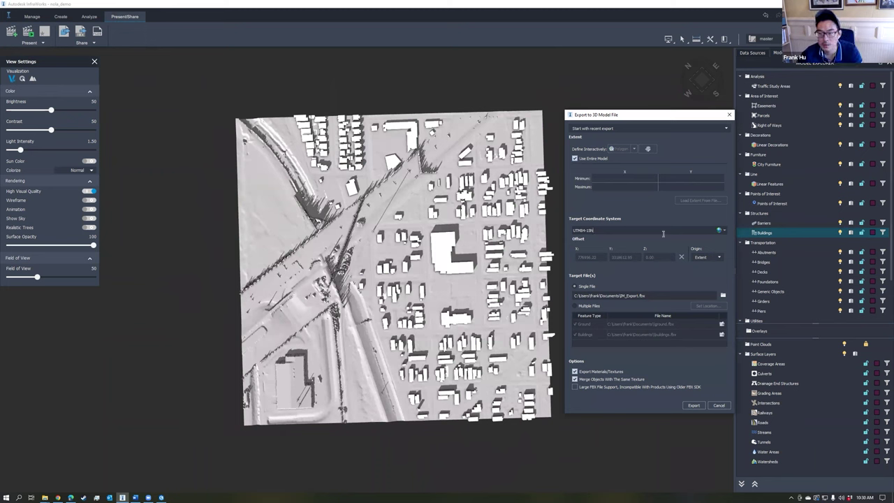
click(715, 258)
click(711, 272)
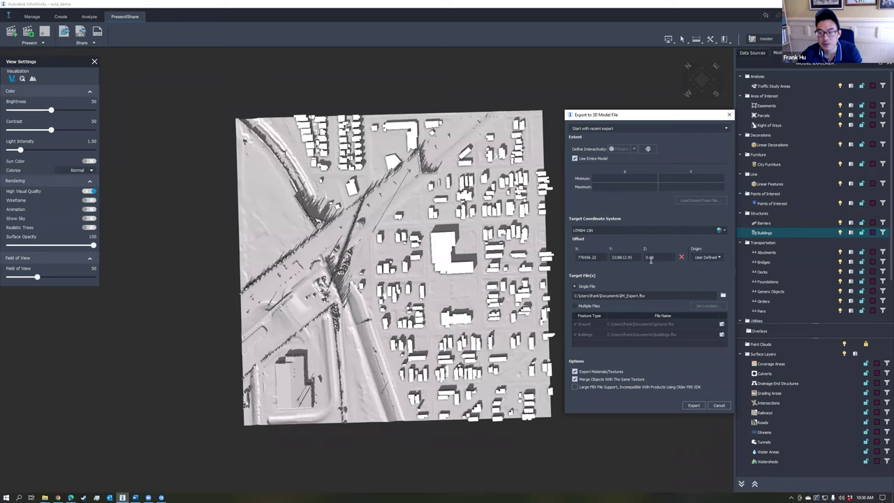
- Copy the export's X, Y and Z offsets, 776956.22, 3318612.95 and 0.00, into separate lines of a Notepad file
double_click(602, 257)
key(ctrl+c)
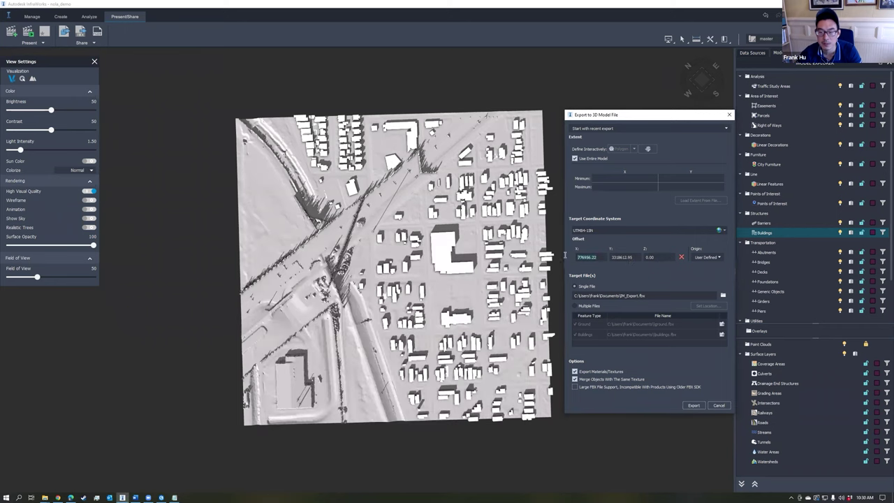
click(174, 496)
key(ctrl+v)
drag(634, 257, 576, 259)
key(ctrl+c)
drag(664, 257, 627, 272)
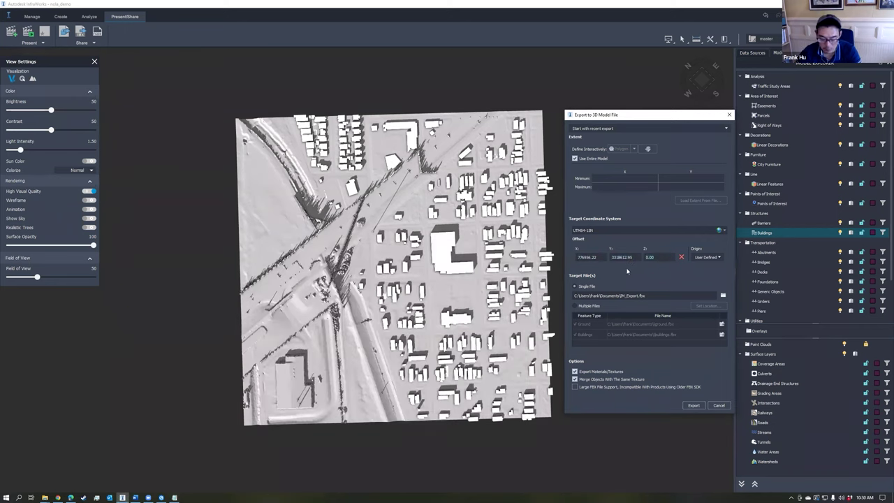
click(174, 497)
key(ctrl+v)
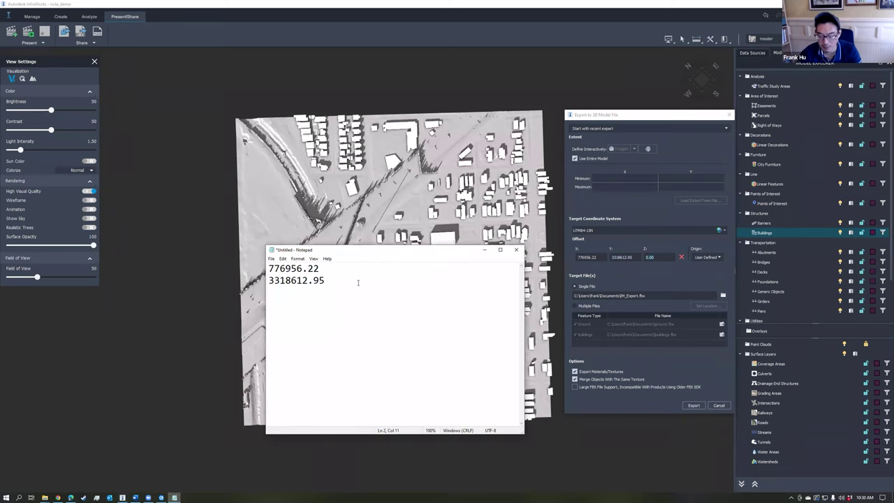
- Save the offset notes as translation.txt on the Desktop and return to the InfraWorks export settings
click(271, 258)
click(287, 294)
click(298, 339)
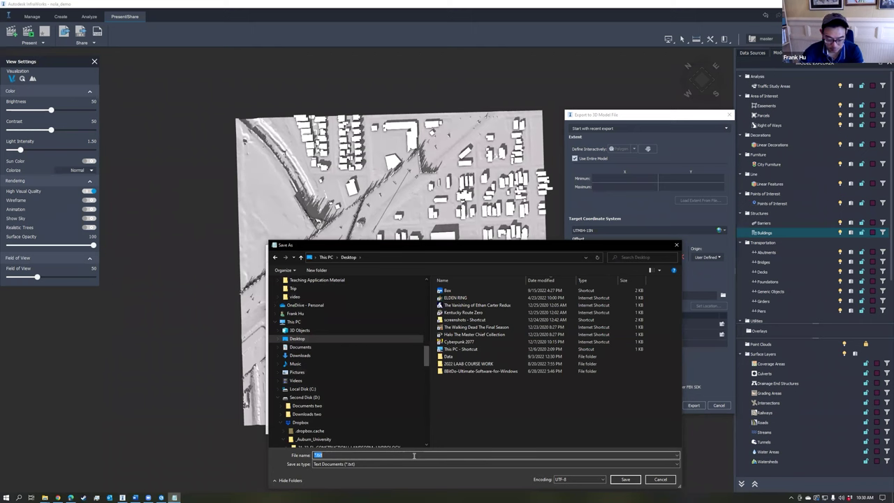
text(translation)
click(625, 479)
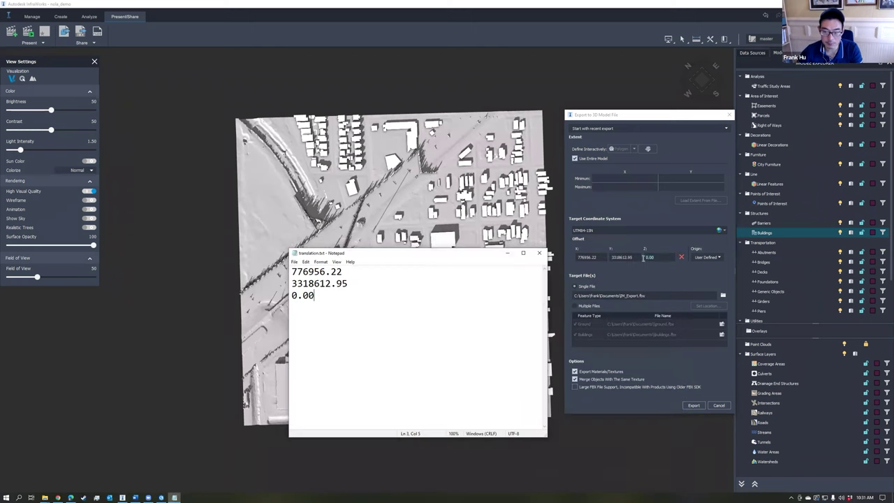
click(658, 257)
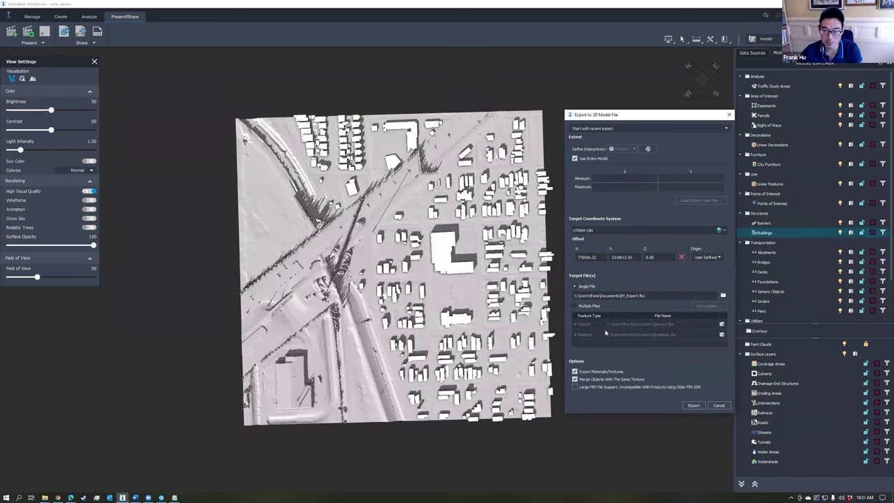
- Export to multiple files and set the ground's target to the WaveFront file ground.obj on the Desktop
click(589, 306)
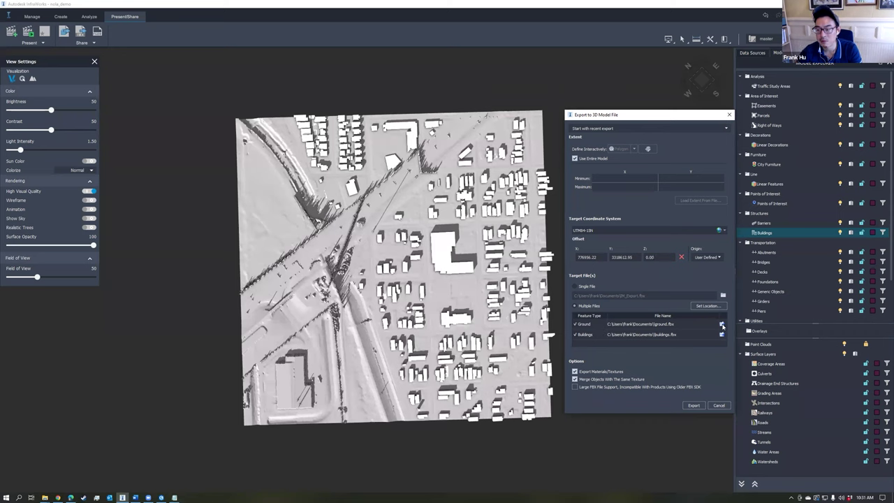
click(723, 326)
click(507, 312)
click(557, 345)
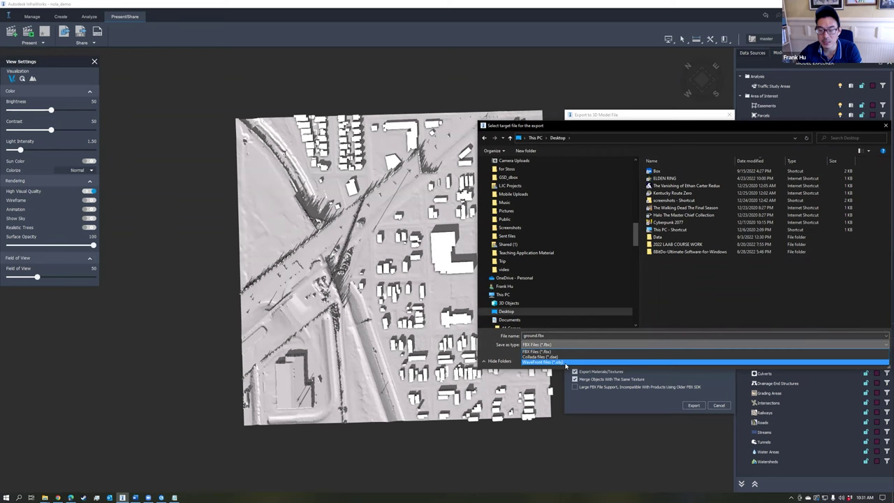
click(566, 363)
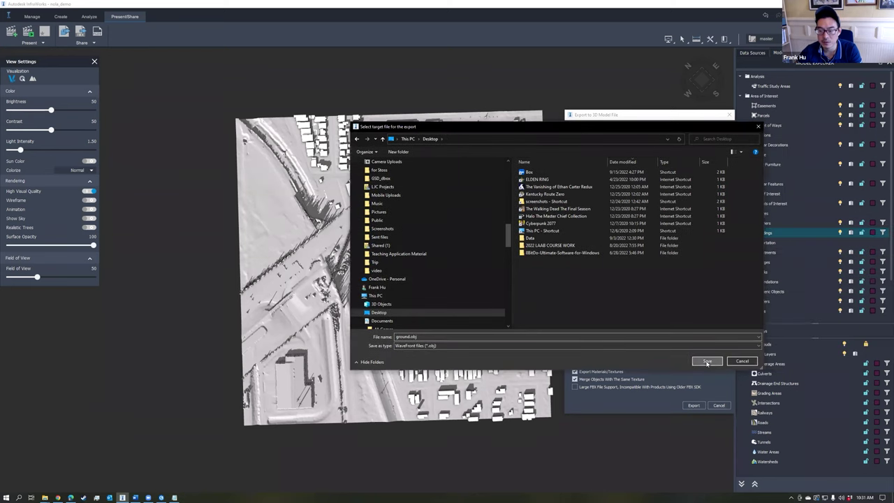
click(707, 361)
- Set the buildings' export target to the WaveFront file buildings.obj in Documents and run the export
click(722, 336)
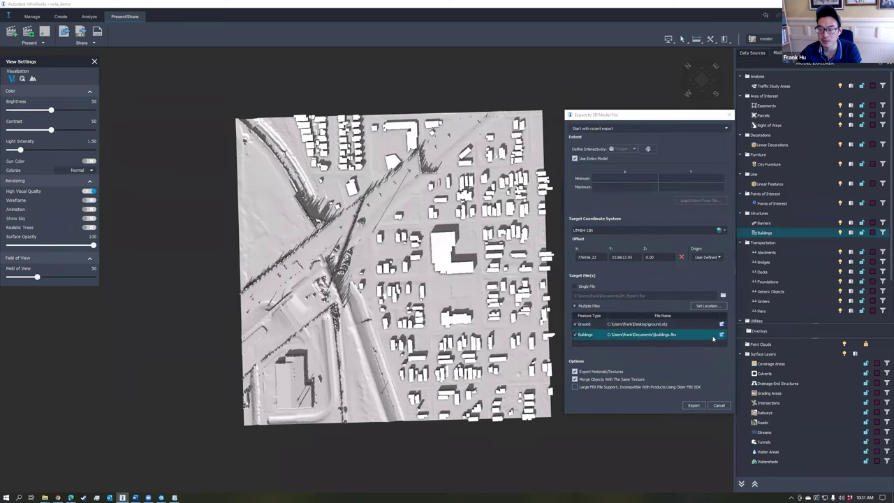
click(461, 345)
click(467, 364)
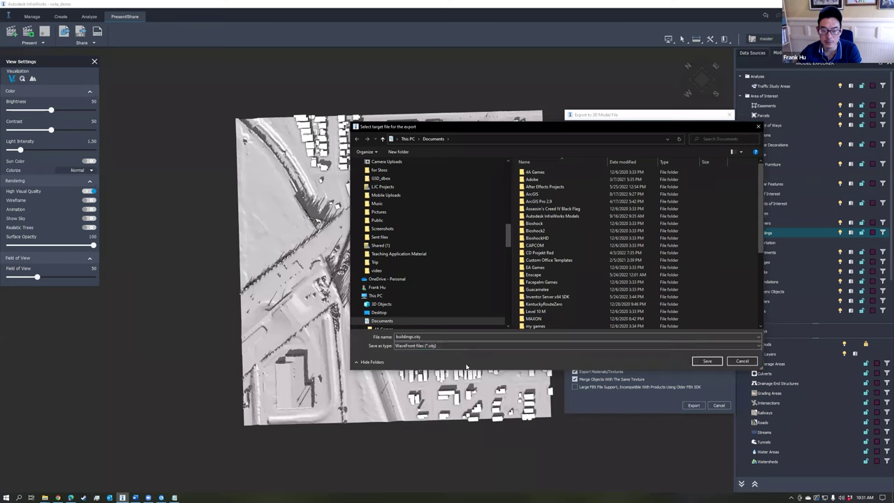
click(707, 361)
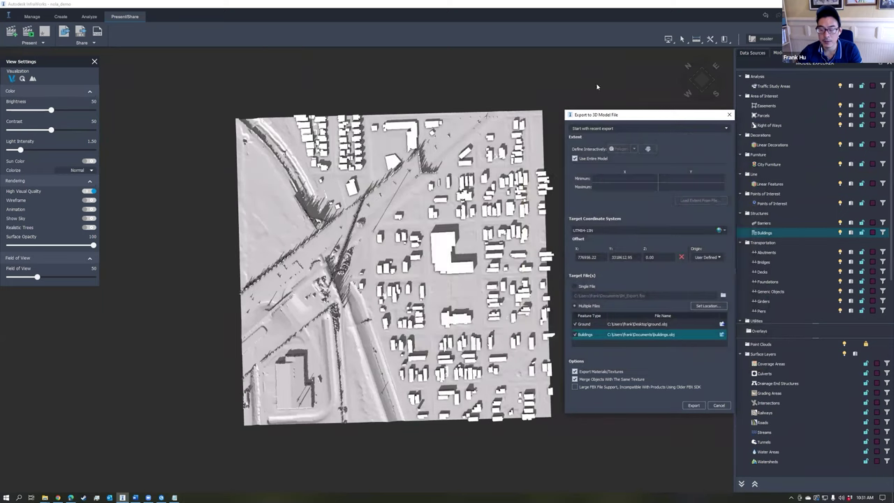
click(694, 406)
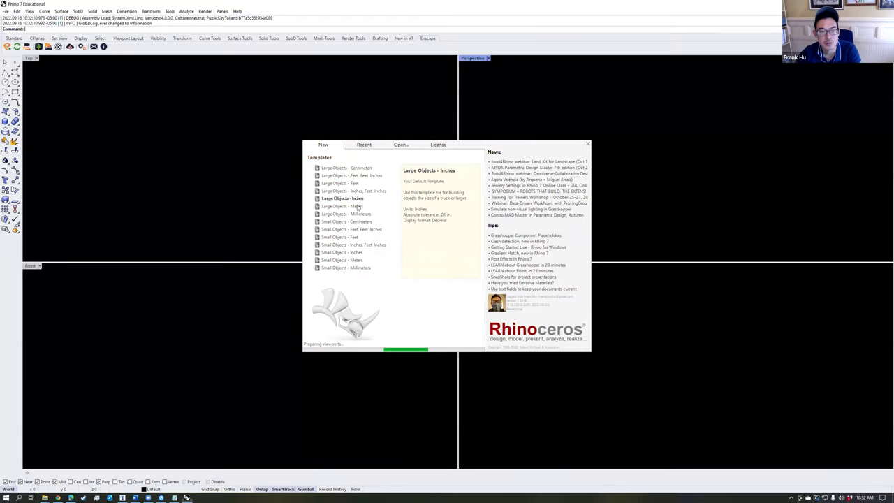
- In Rhino, start a Large Objects - Meters model and import ground.obj from the Desktop with OBJ Y mapped to Rhino Z
click(342, 207)
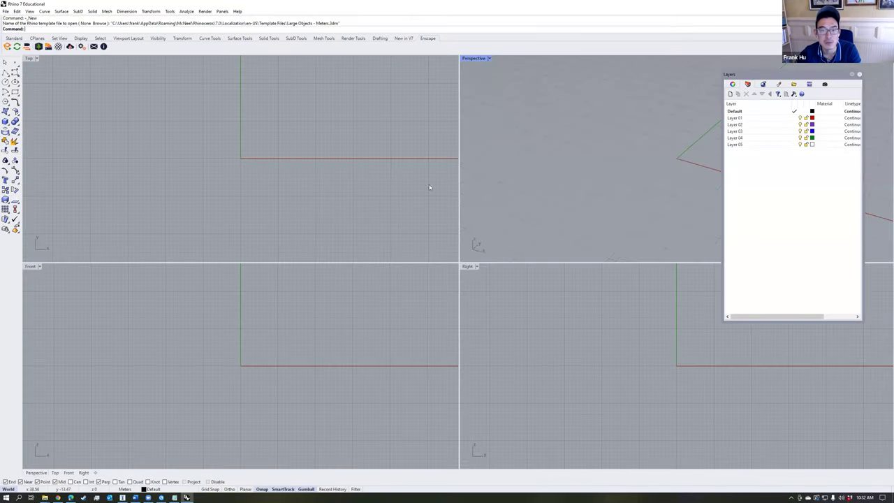
double_click(476, 58)
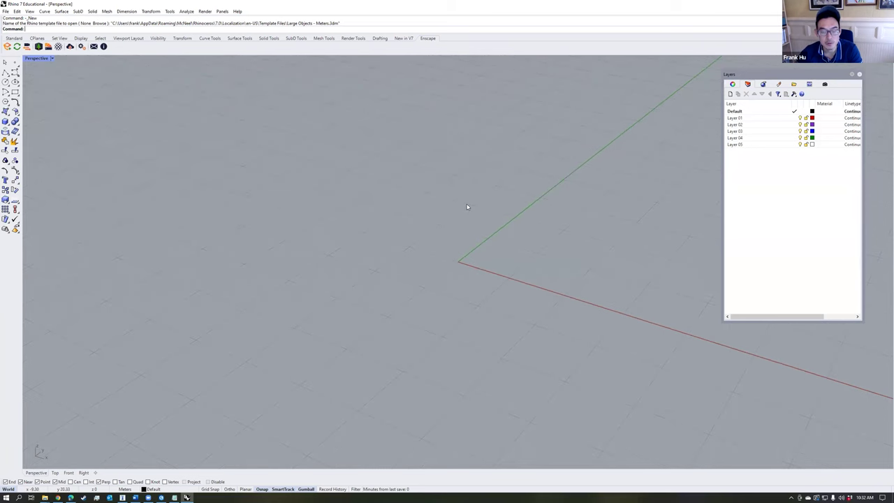
key(Return)
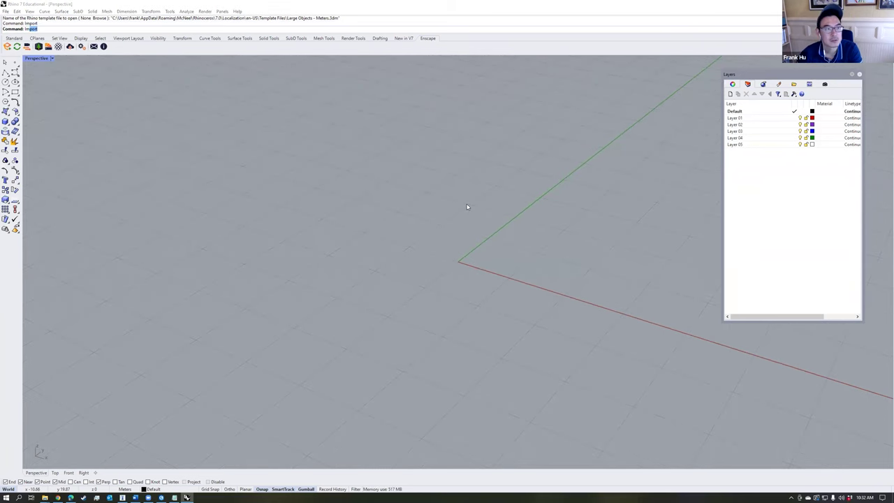
click(392, 116)
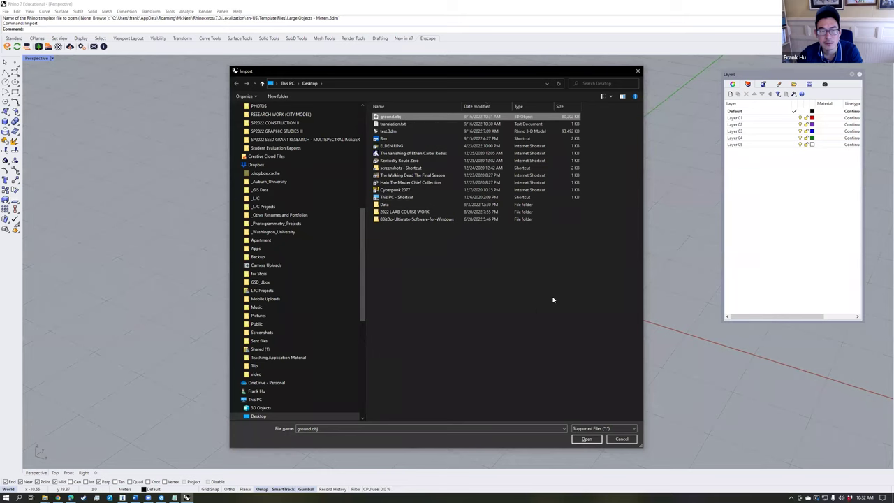
click(587, 439)
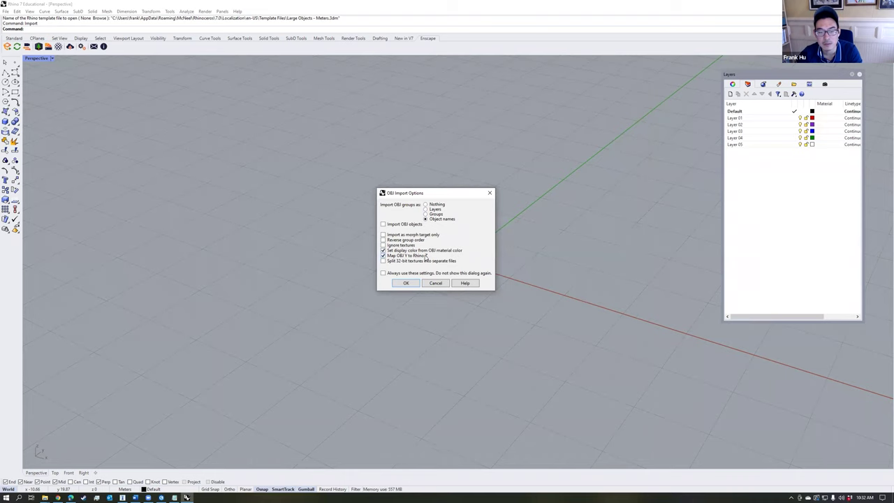
click(406, 283)
scroll(419, 265, down, 5)
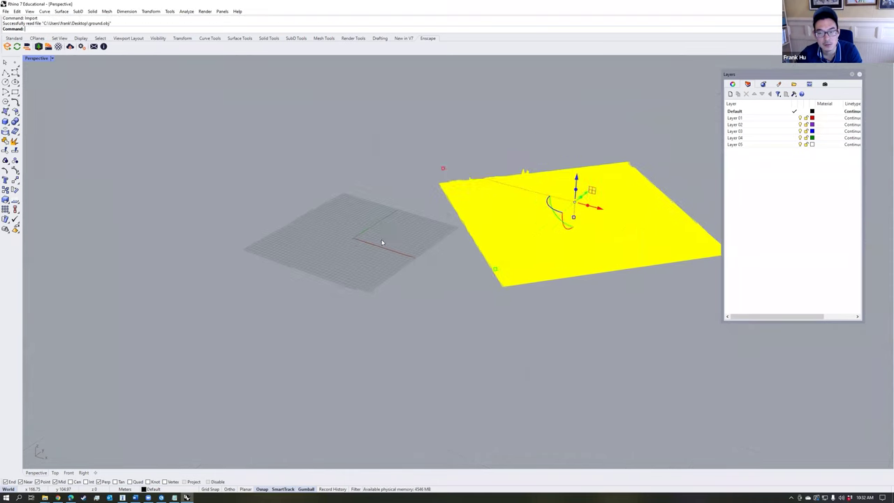
click(414, 260)
scroll(637, 221, up, 3)
shift+right_drag(637, 222, 589, 244)
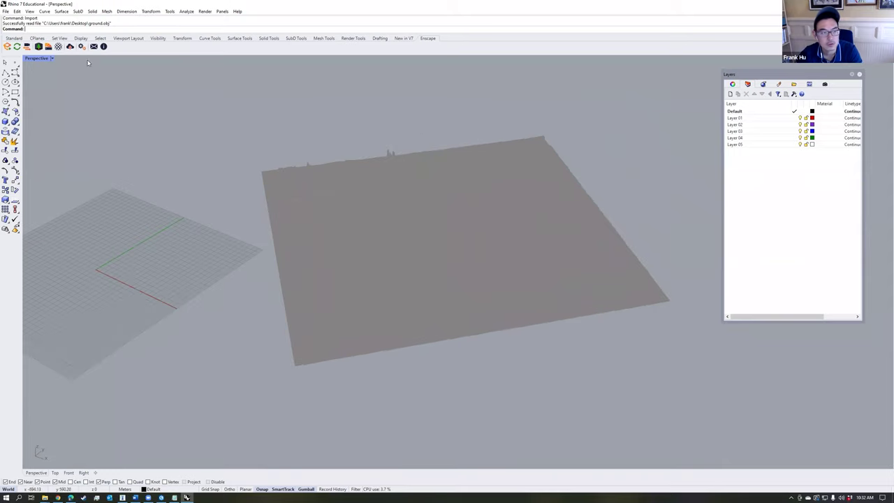
- Set the Perspective view's display mode to Copy of Shaded and check the terrain relief
click(53, 60)
click(69, 163)
mouse_move(202, 210)
right_down()
mouse_move(331, 247)
mouse_move(333, 213)
right_up()
scroll(331, 247, up, 5)
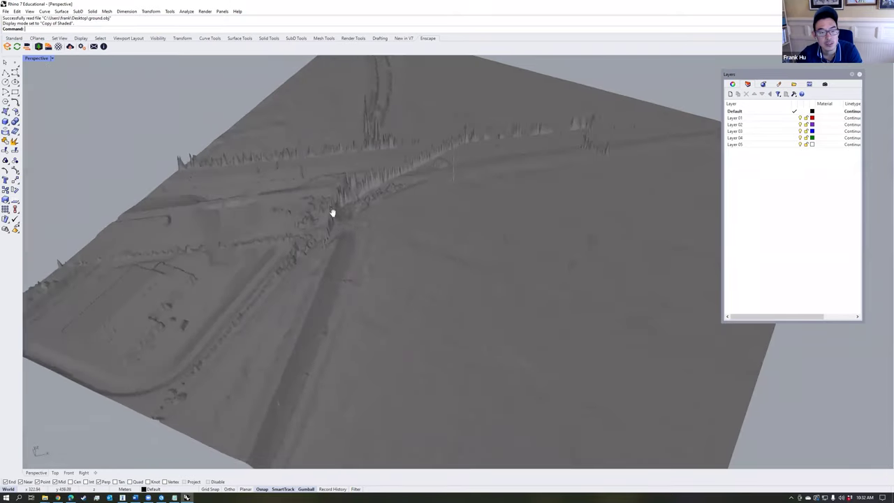
scroll(333, 213, down, 5)
- Import the exported buildings OBJ model with OBJ Y mapped to Rhino Z
key(Return)
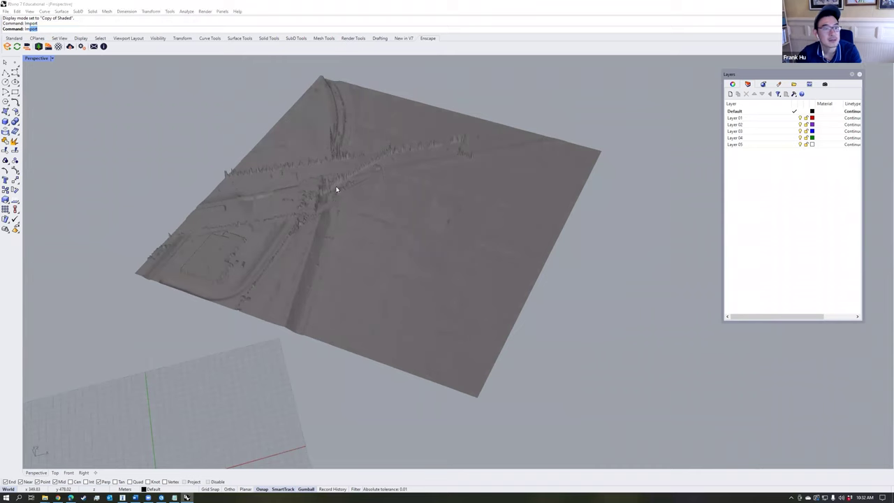
double_click(399, 405)
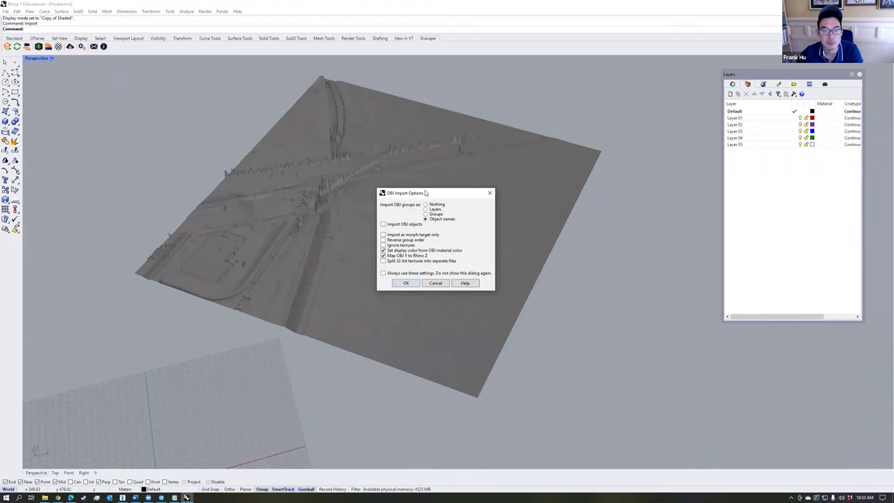
click(421, 284)
- Inspect the imported buildings and ground meshes from several angles and up close
right_drag(489, 352, 559, 297)
click(548, 293)
click(593, 272)
right_drag(593, 272, 377, 311)
scroll(552, 266, up, 5)
scroll(438, 256, down, 5)
click(463, 263)
key(Escape)
scroll(608, 225, down, 4)
scroll(457, 241, up, 12)
scroll(456, 260, down, 2)
scroll(455, 259, down, 4)
scroll(415, 275, up, 8)
scroll(431, 269, down, 7)
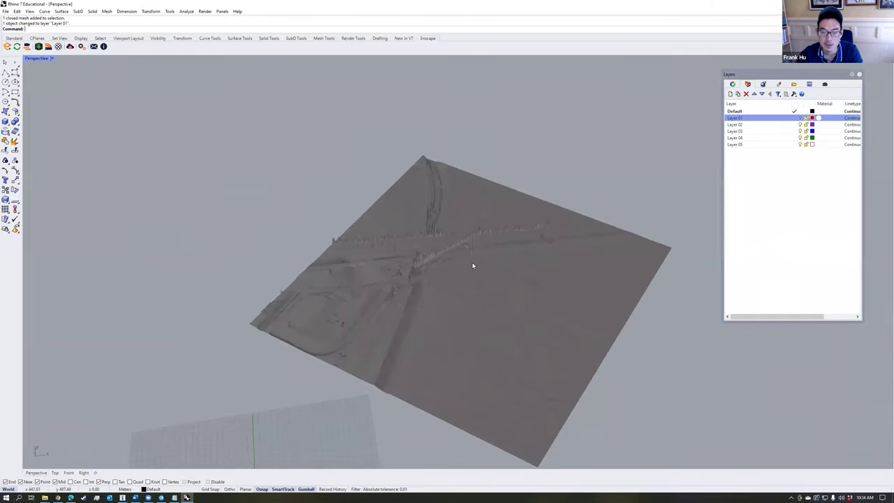
- Select the ground mesh and turn on its control points near the spikes along the infrastructure
click(473, 265)
scroll(464, 269, up, 5)
shift+right_drag(464, 269, 452, 295)
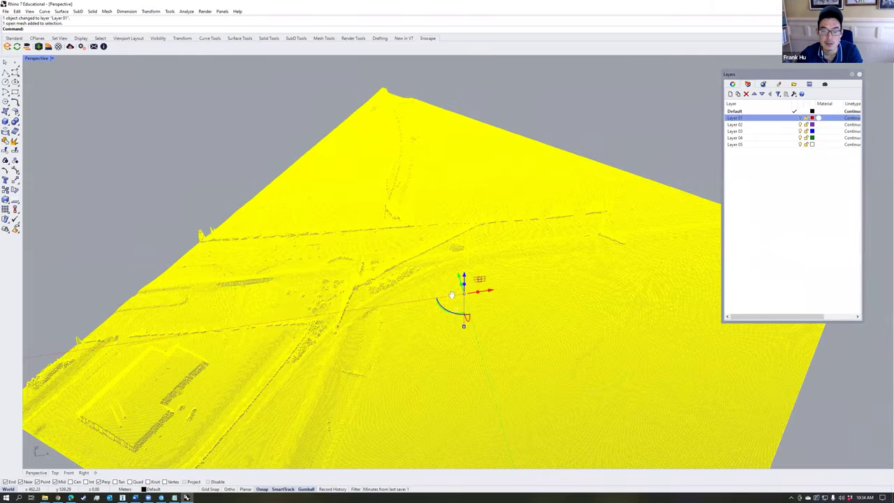
scroll(452, 295, up, 2)
scroll(461, 287, up, 5)
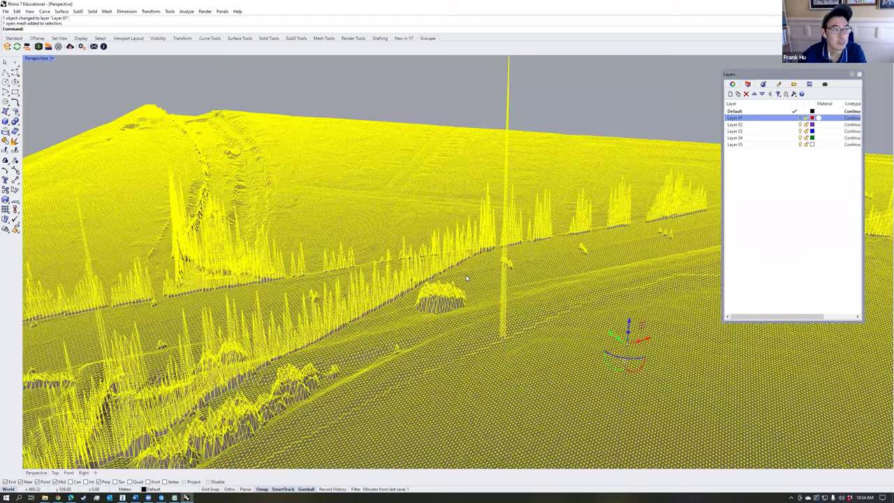
scroll(467, 278, down, 1)
text(POn)
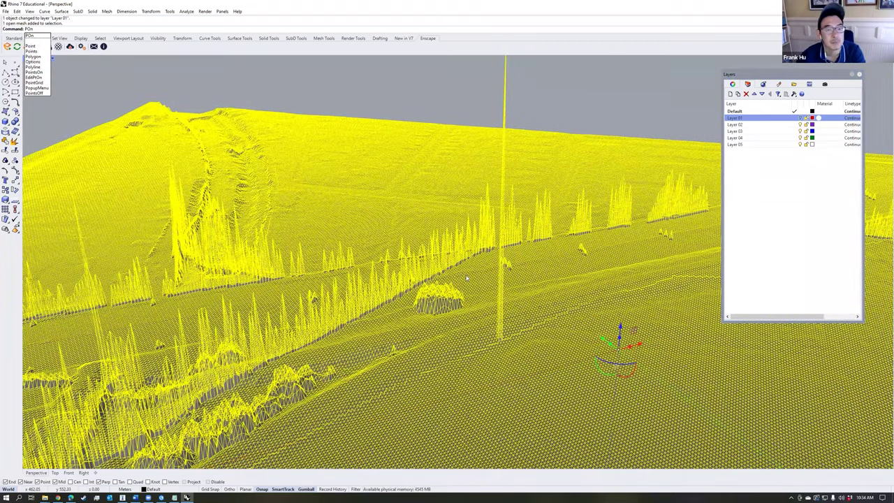
key(Return)
- Select the raised spike points on the ground mesh and flatten them to one World Z height with SetPt
scroll(472, 195, down, 5)
right_drag(444, 196, 499, 200)
scroll(499, 199, up, 5)
right_drag(459, 227, 637, 226)
drag(700, 166, 365, 289)
right_drag(471, 203, 531, 251)
text(SetPt)
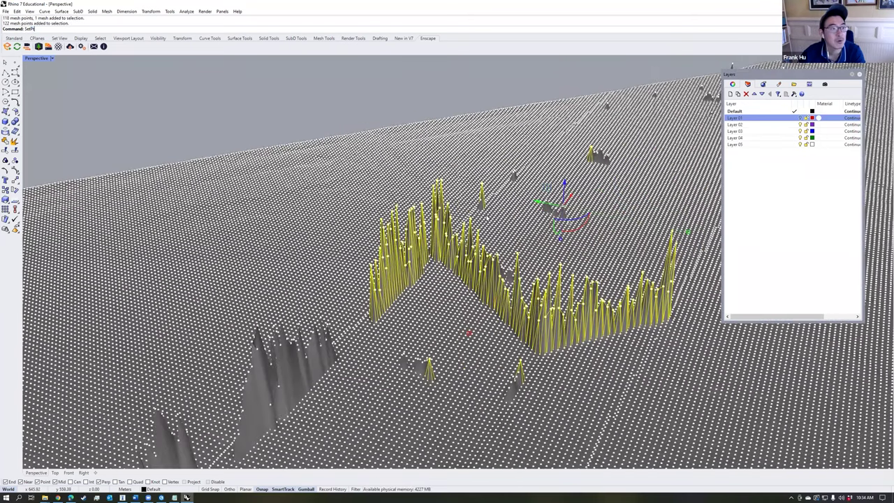
key(Return)
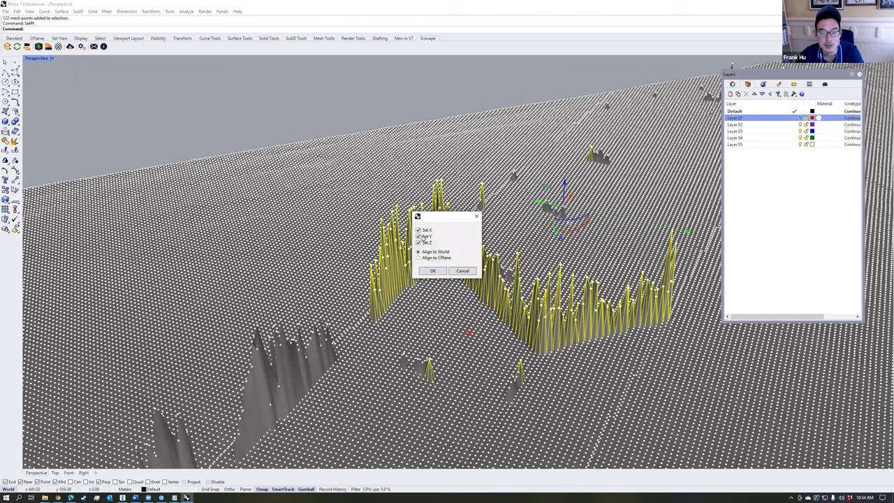
click(434, 271)
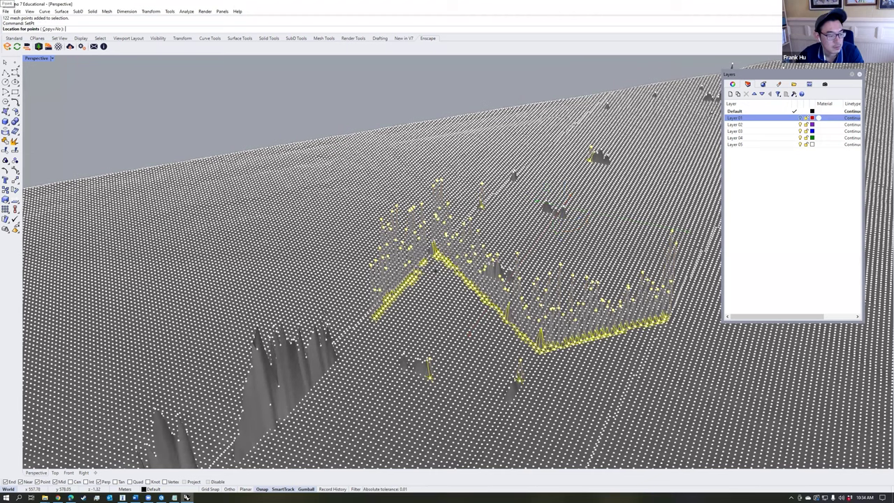
click(414, 178)
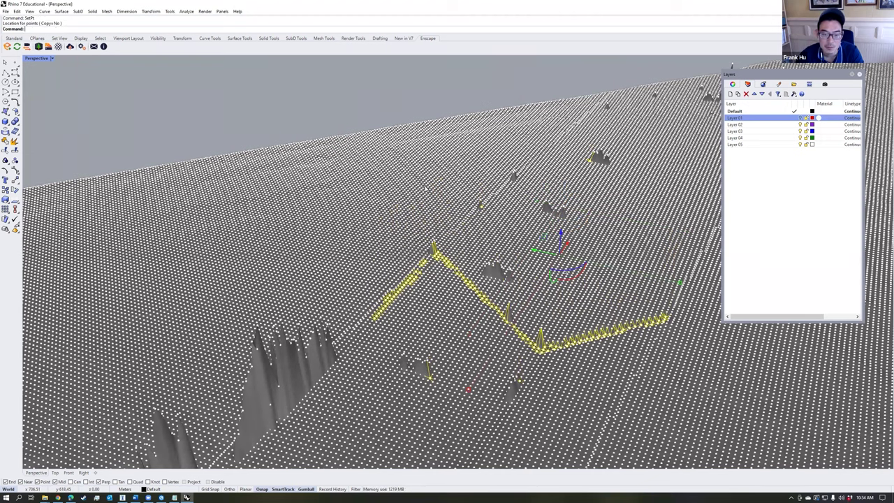
key(Escape)
- Show the buildings on Layer 01 again and set the Perspective view's display mode to Rendered
scroll(407, 171, down, 2)
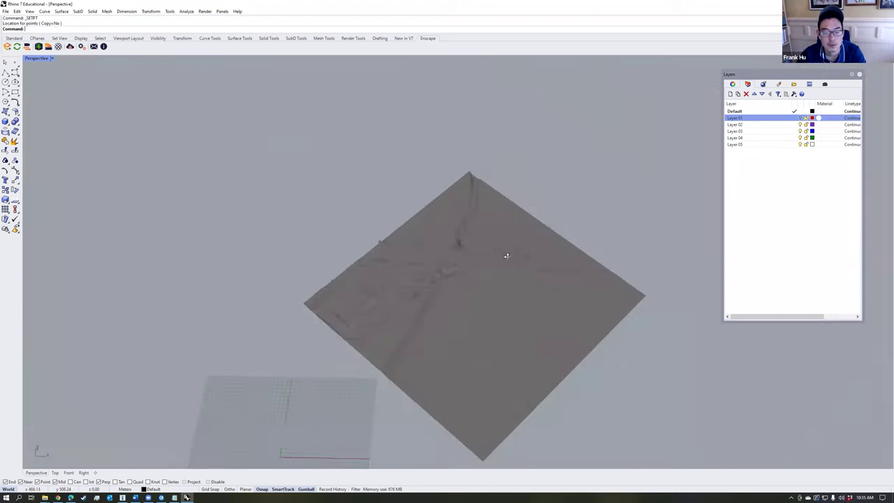
right_drag(507, 256, 708, 153)
click(800, 118)
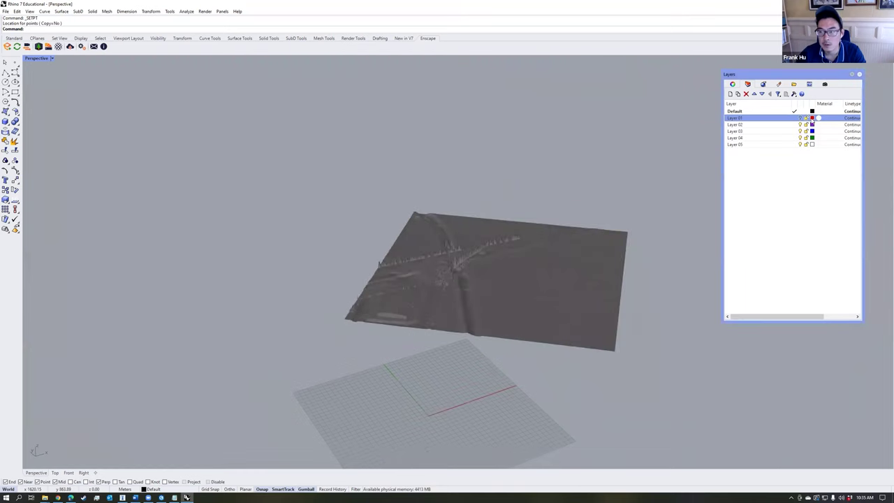
right_drag(569, 198, 270, 150)
click(50, 59)
click(45, 99)
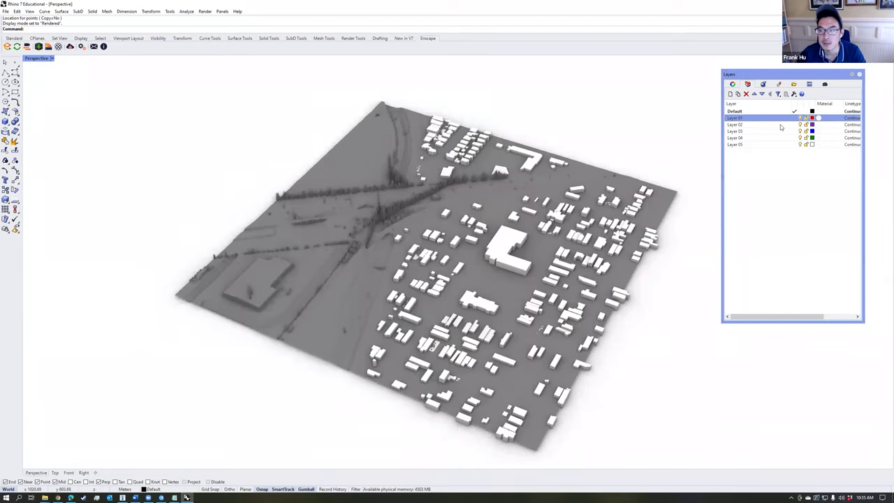
- Make Layer 02 current, hide the buildings on Layer 01 and inspect the bare ground mesh
click(793, 125)
click(801, 118)
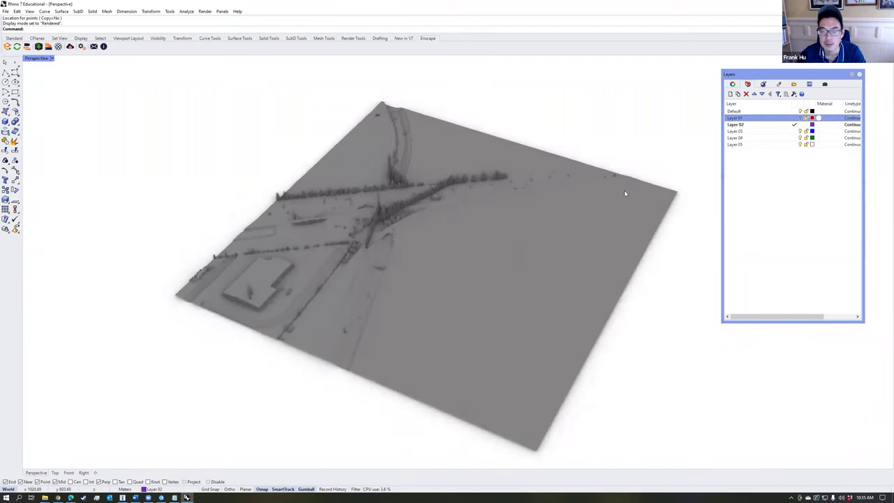
right_drag(493, 321, 513, 256)
click(440, 287)
right_drag(441, 287, 445, 326)
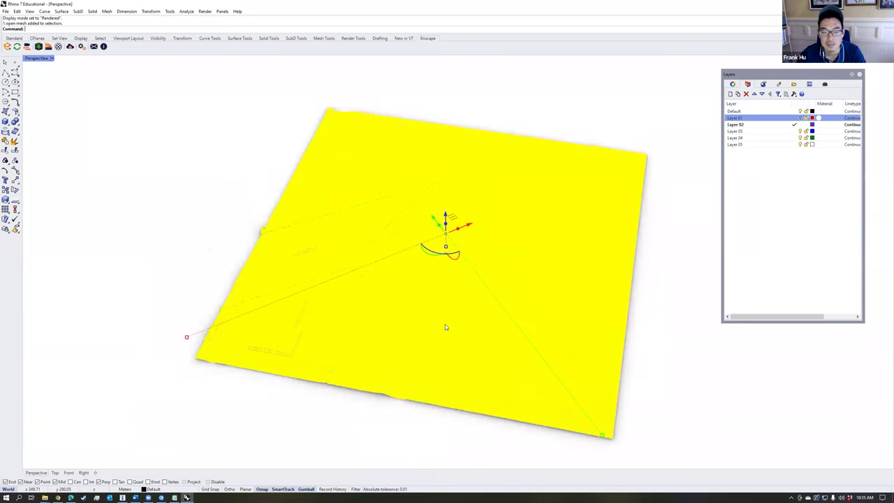
scroll(444, 303, up, 3)
right_drag(625, 275, 631, 247)
scroll(639, 240, down, 6)
key(Escape)
- Contour the ground mesh in the Front view from base point 0,0 with a vertical direction perpendicular to the contour planes
click(550, 272)
right_drag(563, 292, 610, 279)
click(605, 287)
key(ctrl+a)
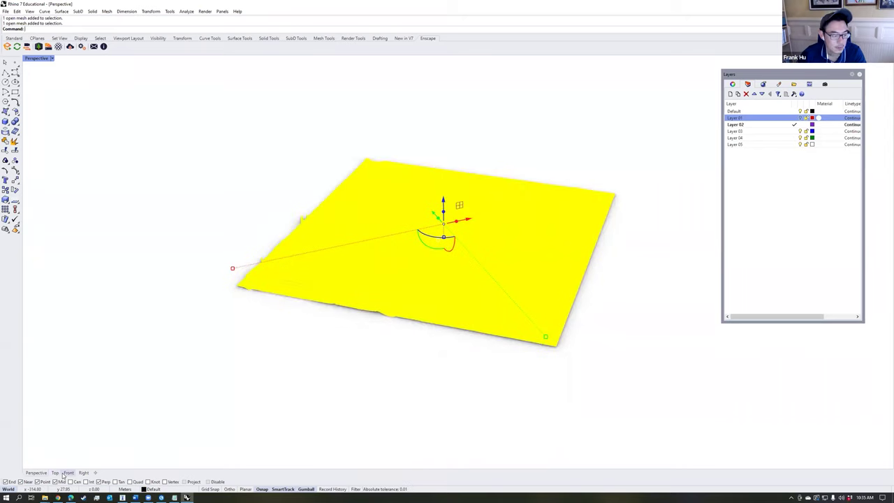
click(67, 473)
text(Contour)
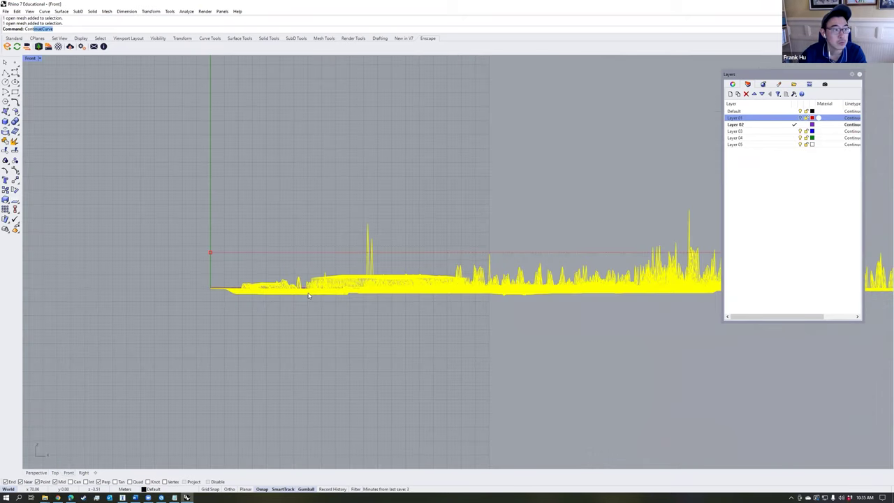
key(Return)
scroll(251, 128, down, 6)
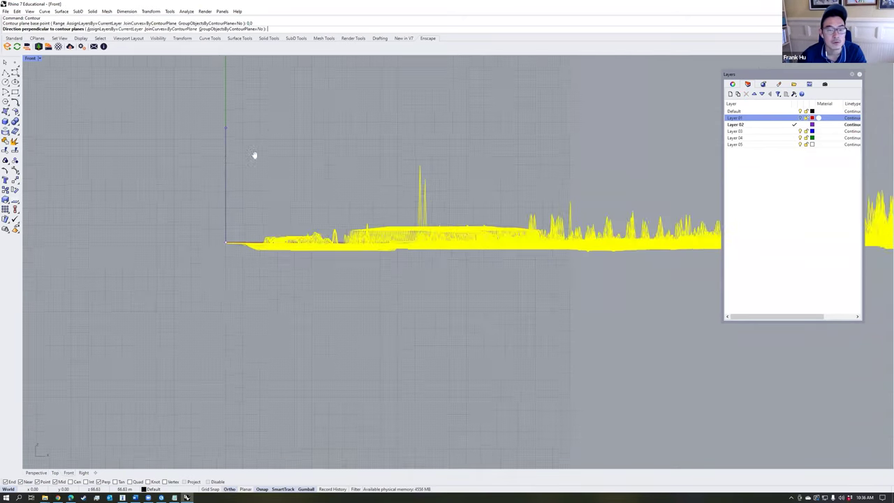
right_drag(260, 69, 224, 133)
click(225, 133)
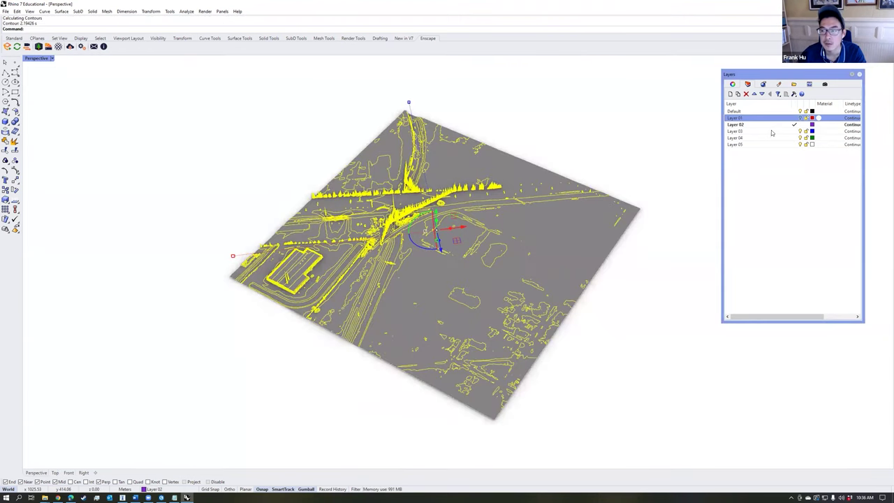
- Move the selected contour curves to Layer 03 and check them over the terrain
right_click(772, 131)
click(796, 252)
right_drag(569, 205, 523, 253)
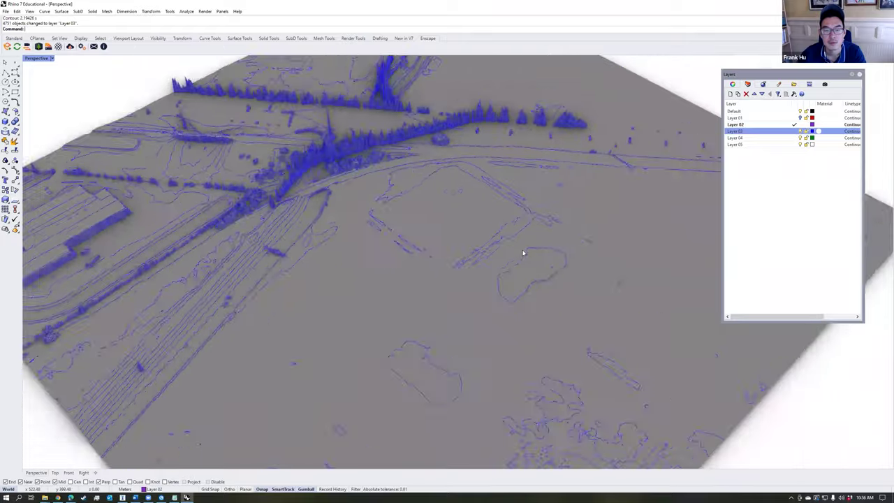
scroll(523, 253, down, 5)
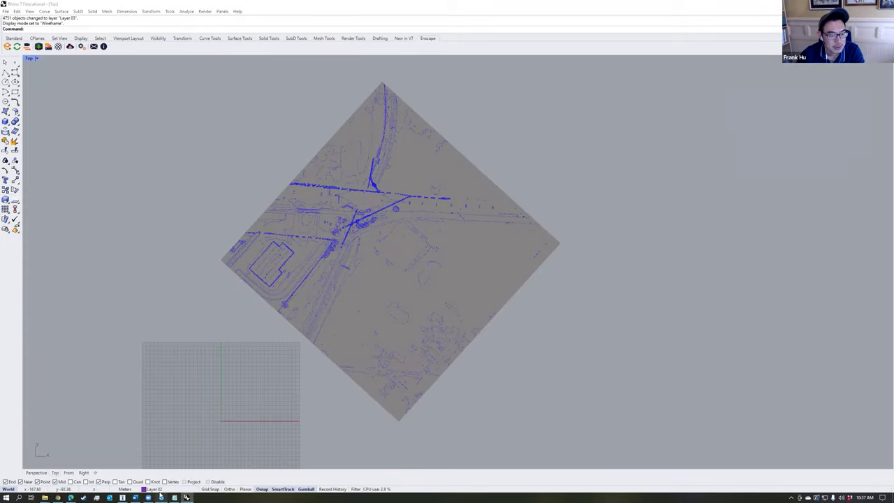
- Switch to ArcGIS Pro and add the New Orleans Tax_Parcel.shp shapefile to the map
click(161, 497)
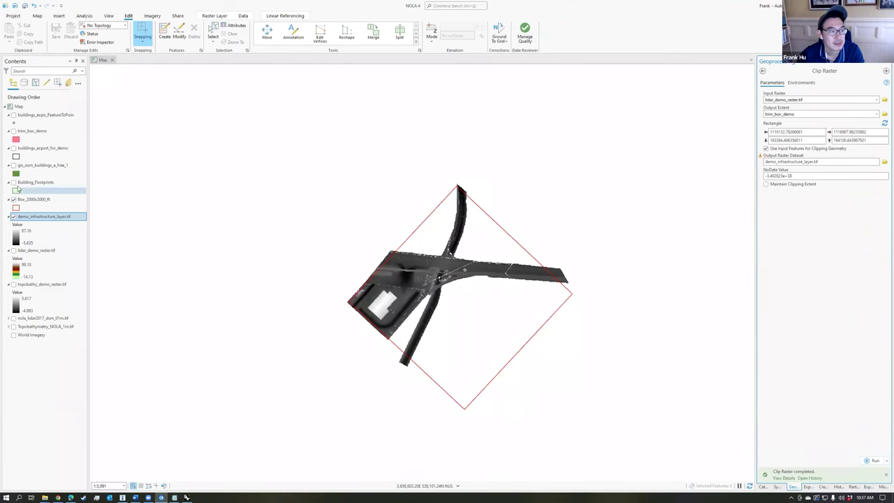
click(762, 486)
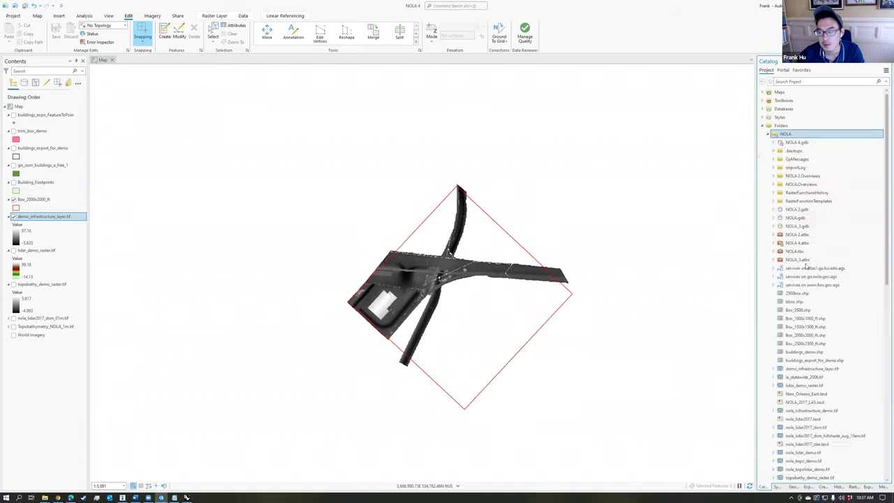
drag(810, 343, 479, 244)
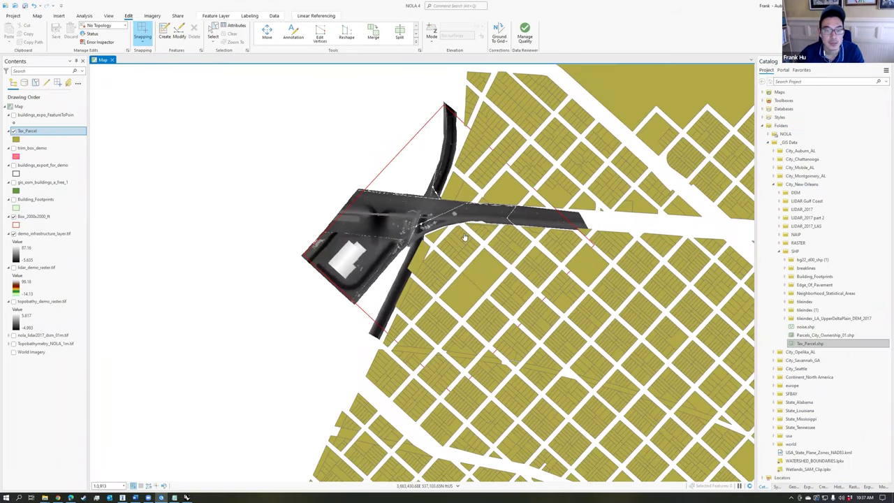
- Select the Tax_Parcel features that intersect the Box_2000x2000_ft layer by location
click(39, 16)
click(248, 36)
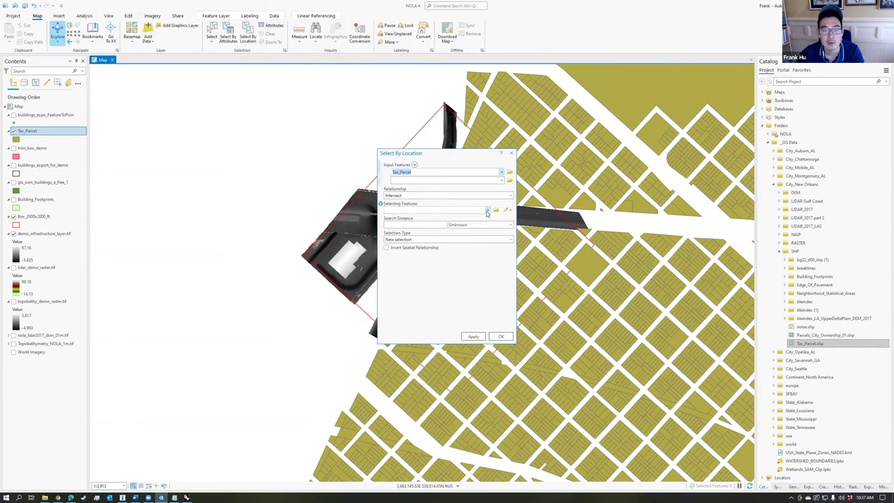
click(486, 212)
click(421, 268)
click(473, 336)
click(500, 336)
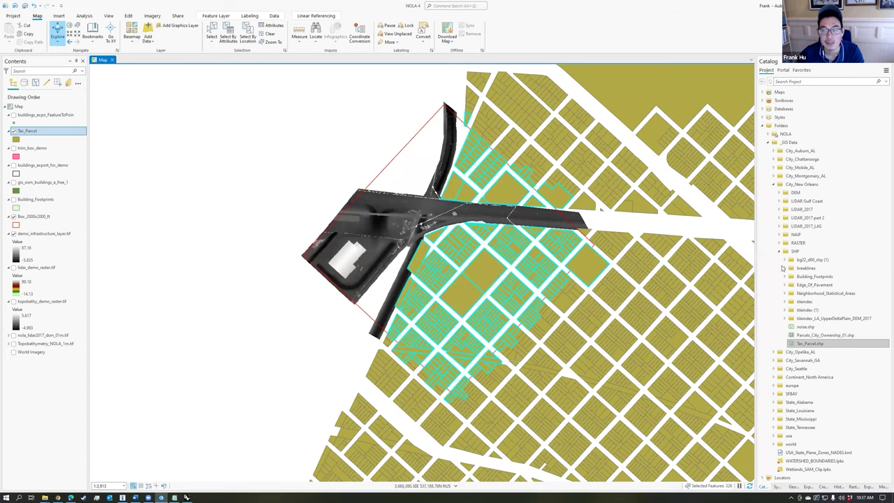
- Set up an Export to CAD of the Tax_Parcel layer with the output file tax_parcels.dwg on the Desktop
click(794, 487)
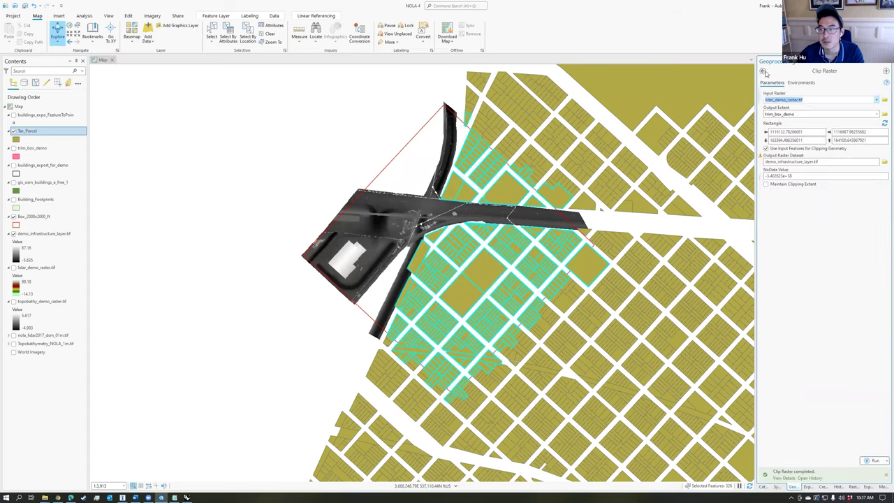
click(764, 72)
text(cad)
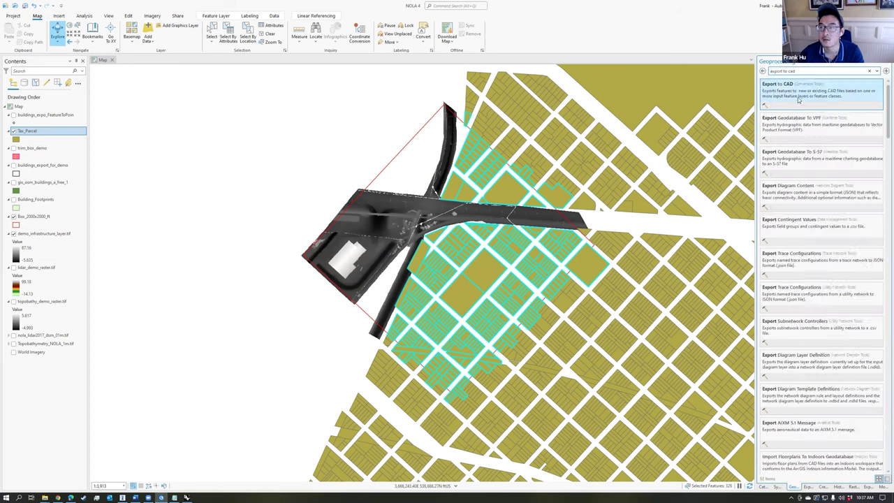
click(796, 90)
click(876, 101)
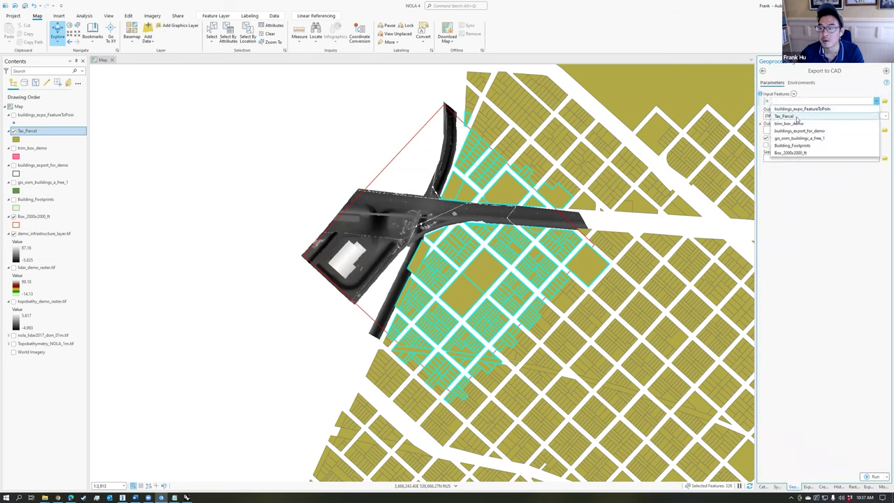
click(796, 115)
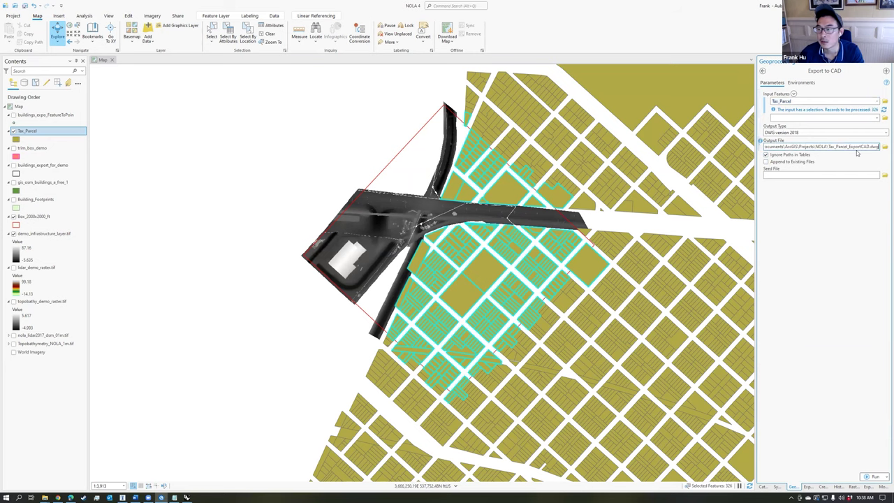
click(885, 148)
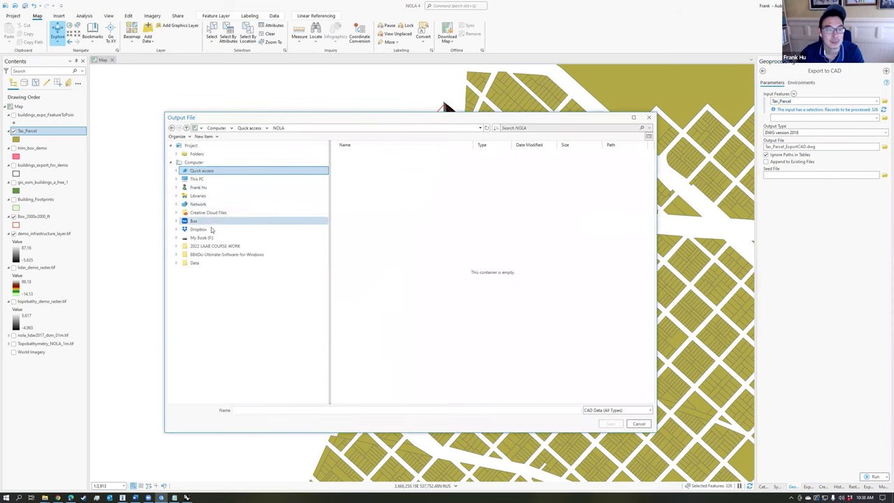
click(198, 187)
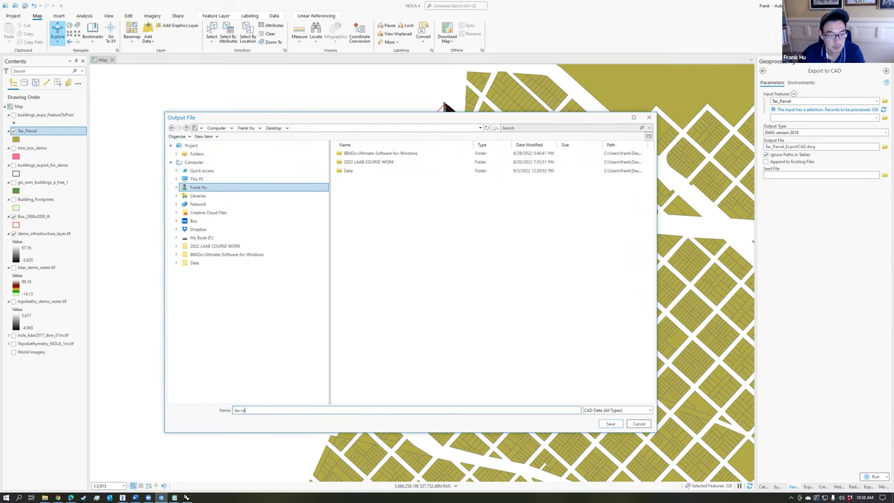
key(Return)
- Set the export's output coordinate system to NAD_1983_2011_UTM_Zone_15N, taken from nola_lidar2017_dsm_01m.tif, and run the export
click(802, 83)
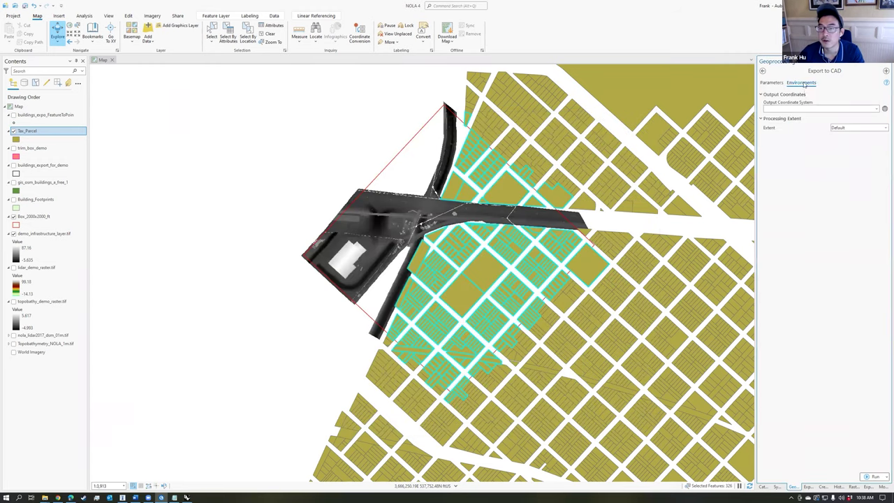
click(877, 109)
click(876, 115)
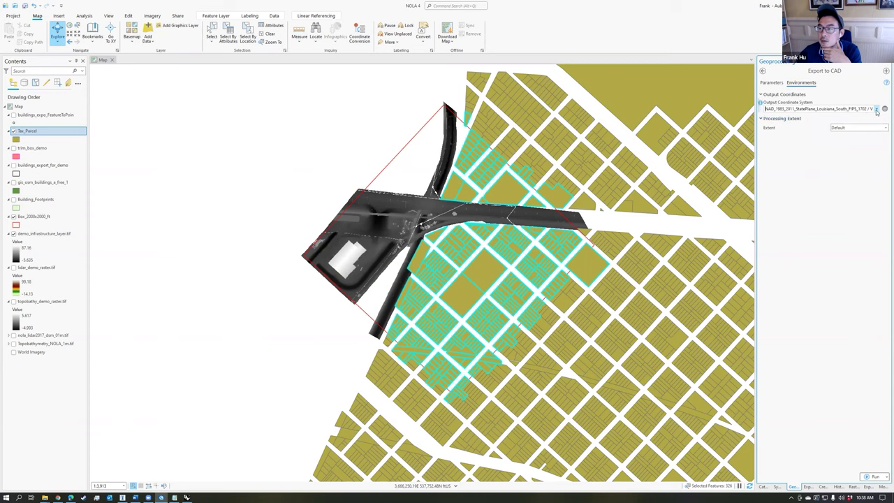
click(877, 109)
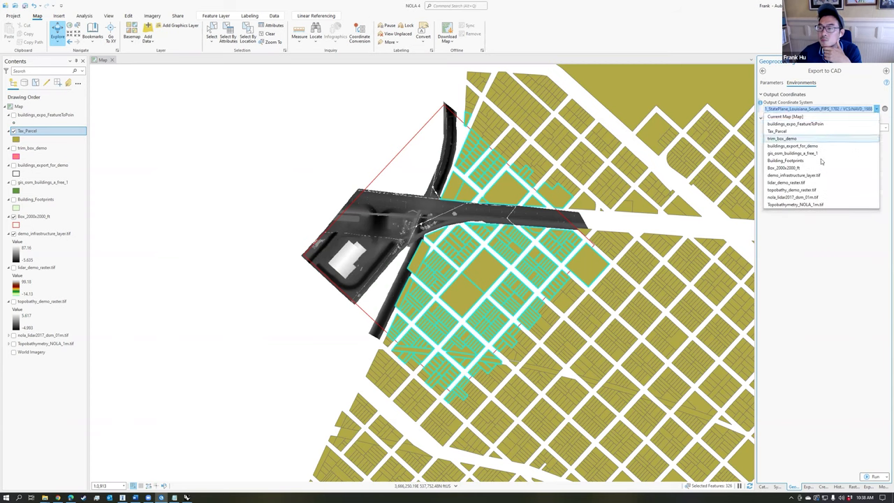
click(809, 199)
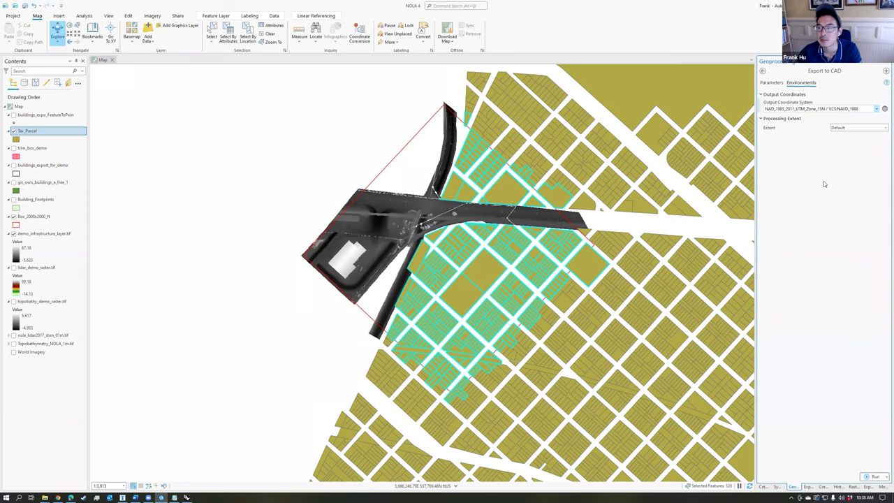
click(875, 476)
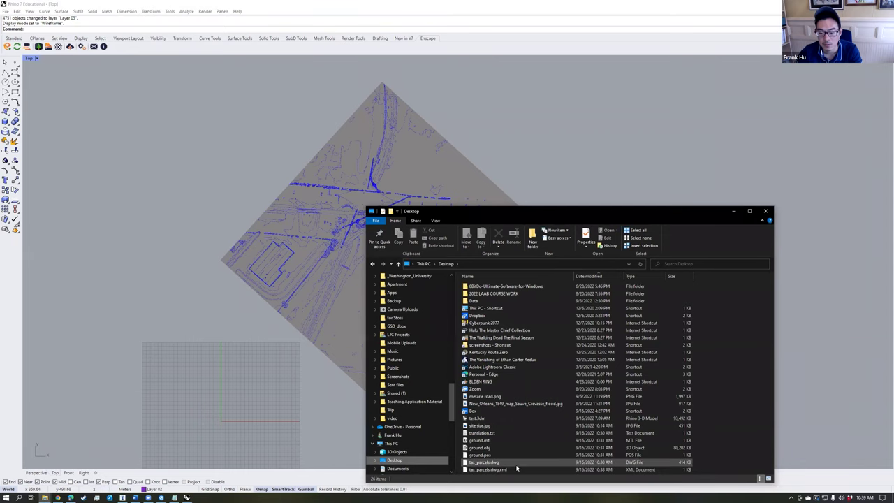
- Import tax_parcels.dwg from the Desktop into the Rhino model and locate the parcel curves in the Top view
click(512, 463)
drag(512, 467, 557, 150)
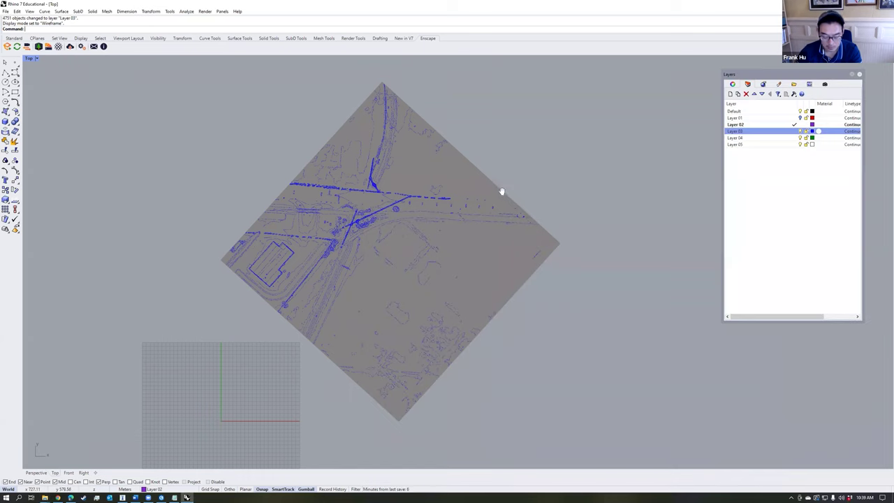
key(Return)
click(276, 374)
click(590, 428)
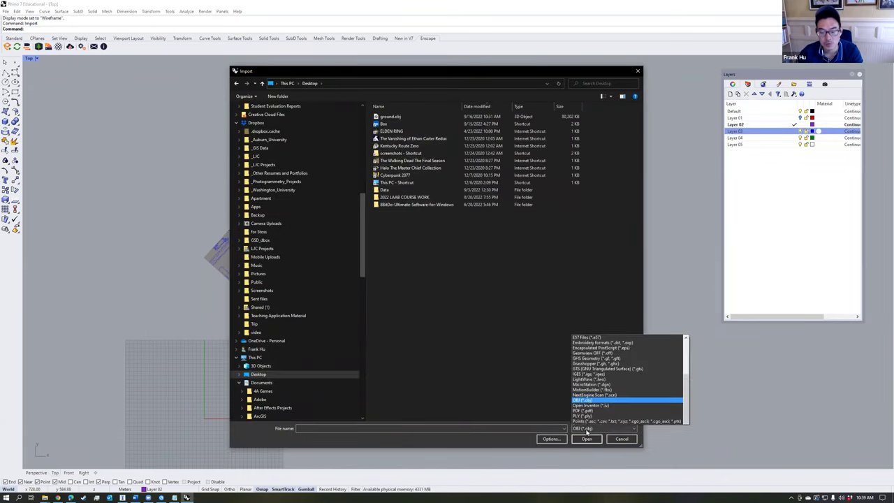
scroll(610, 289, up, 2)
click(607, 280)
double_click(398, 117)
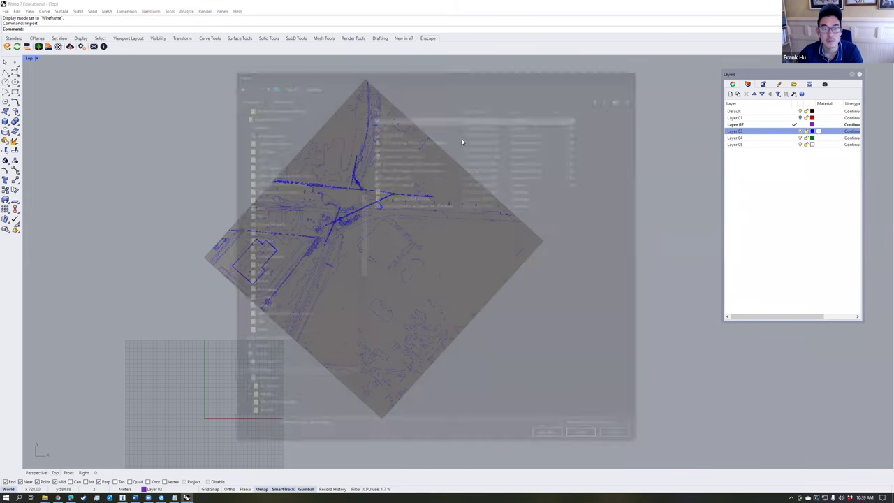
click(413, 310)
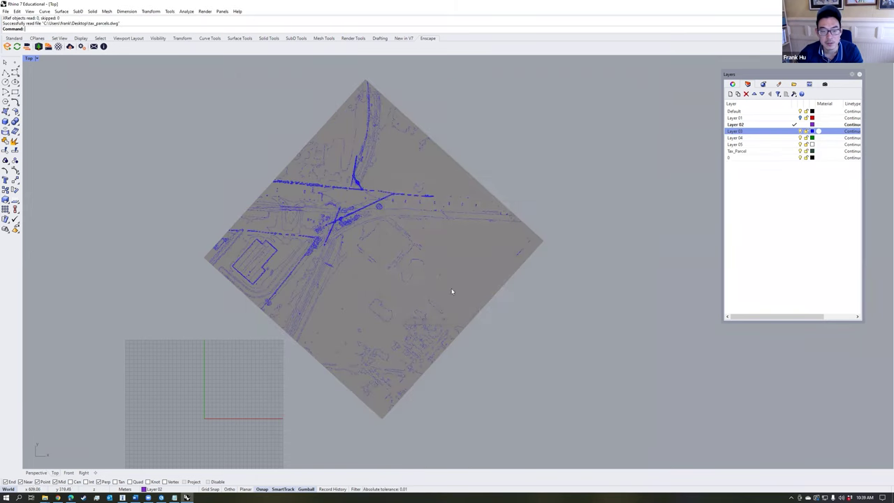
click(14, 38)
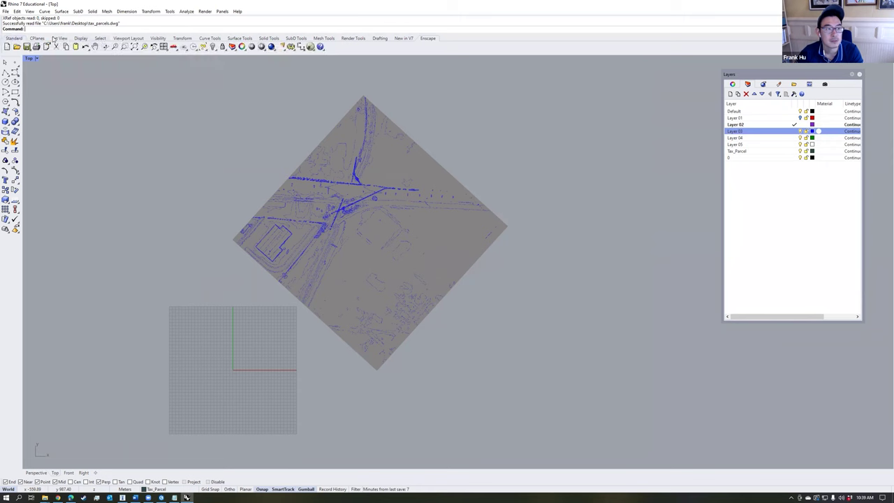
click(144, 46)
key(Escape)
scroll(517, 200, down, 10)
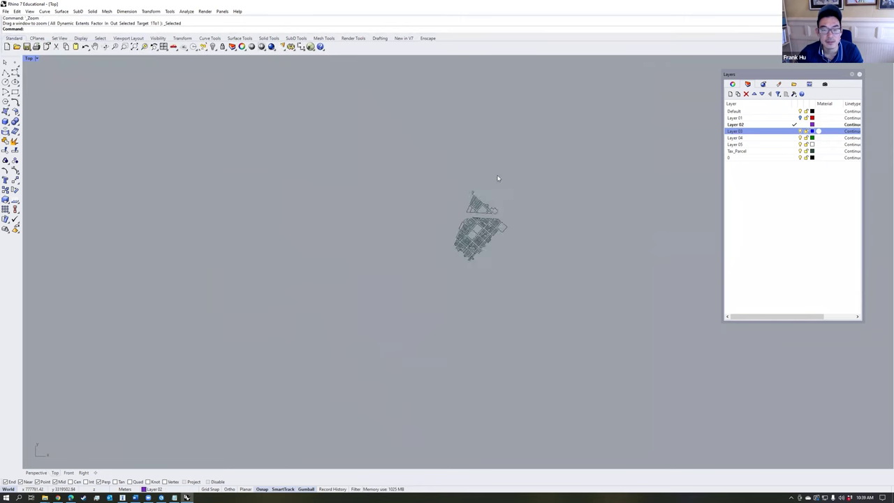
scroll(517, 201, up, 10)
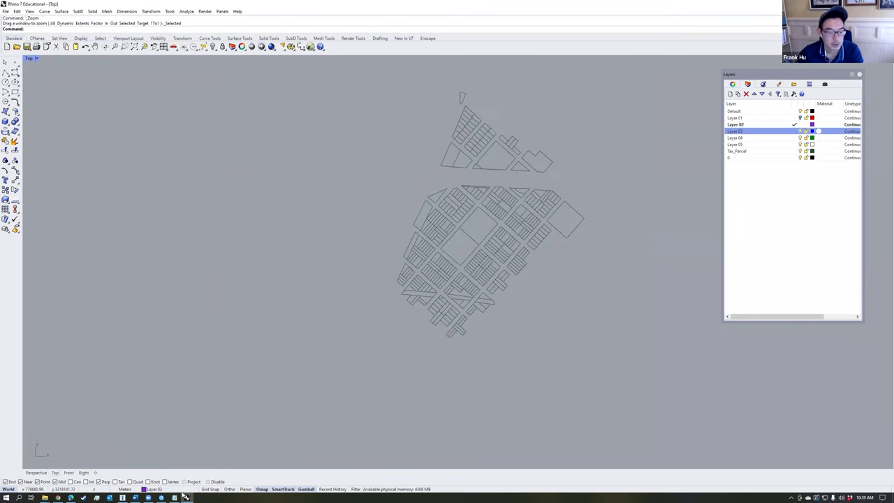
- Join the offsets in translation.txt into the single line 776956.22,3318612.95,0.00 and copy it
click(175, 496)
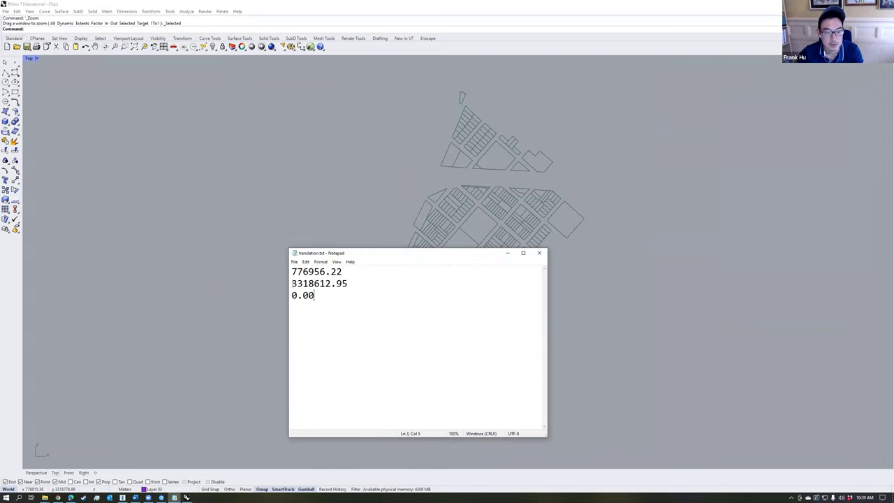
key(BackSpace)
text(,)
key(End)
key(Delete)
text(,)
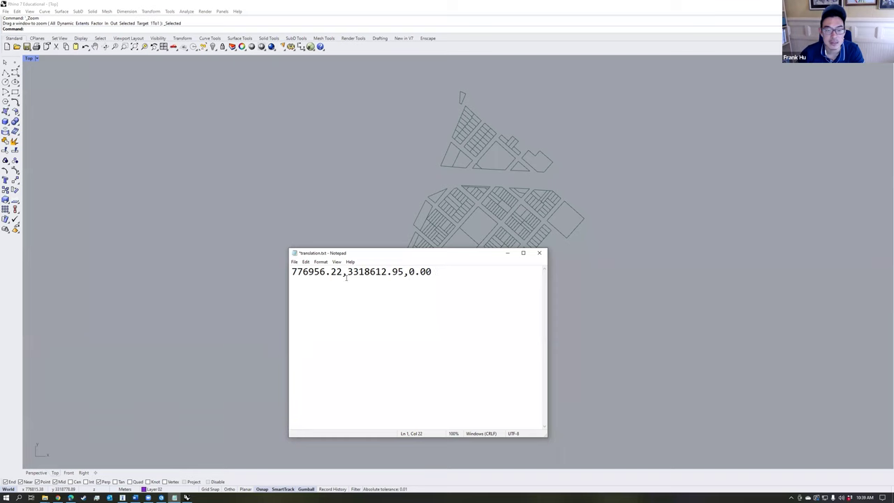
key(BackSpace)
key(ctrl+a)
key(ctrl+c)
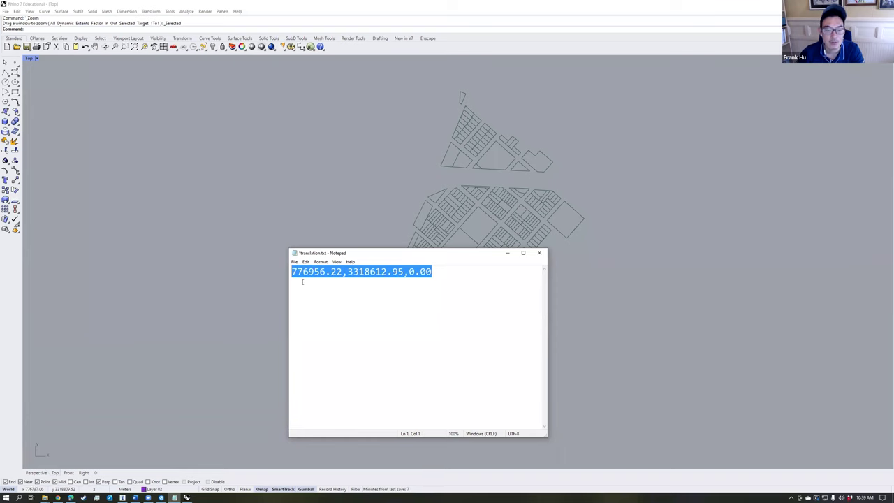
- Place a point object in Rhino at the copied coordinates 776956.22,3318612.95,0.00
click(324, 220)
text(Point)
key(Return)
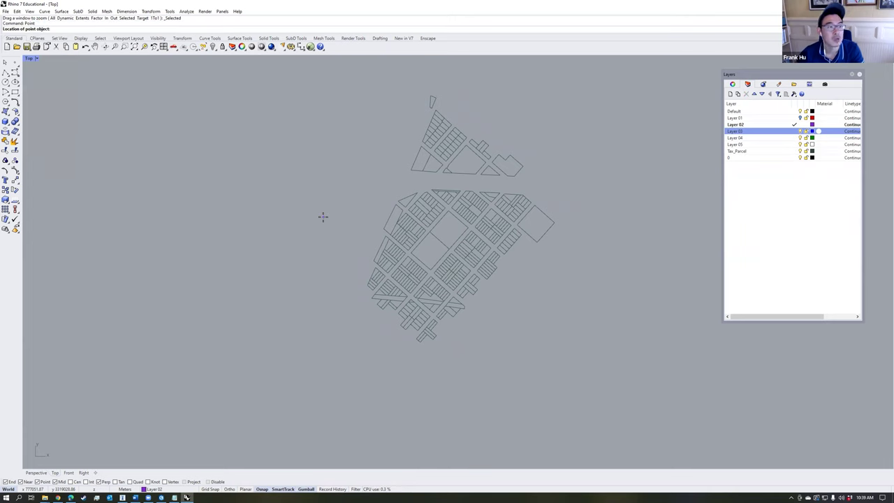
key(ctrl+v)
drag(316, 315, 271, 356)
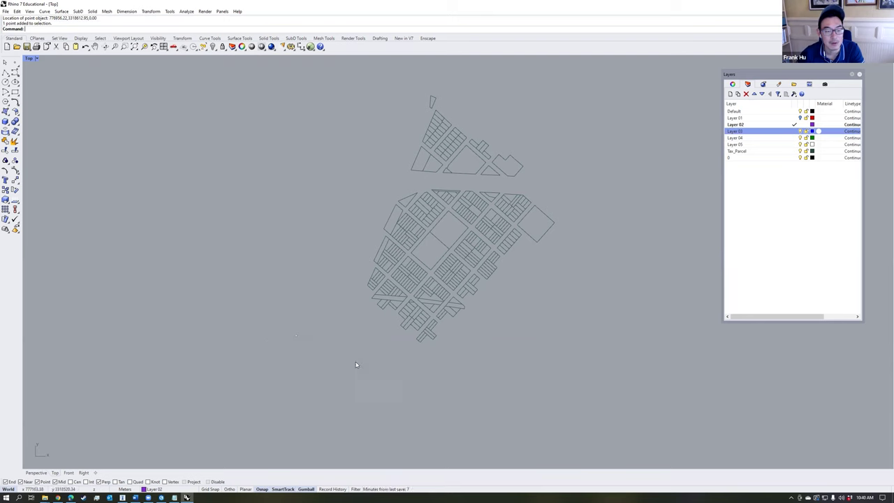
- Move all the tax parcel curves from the offset reference point to the origin 0,0
drag(578, 374, 354, 130)
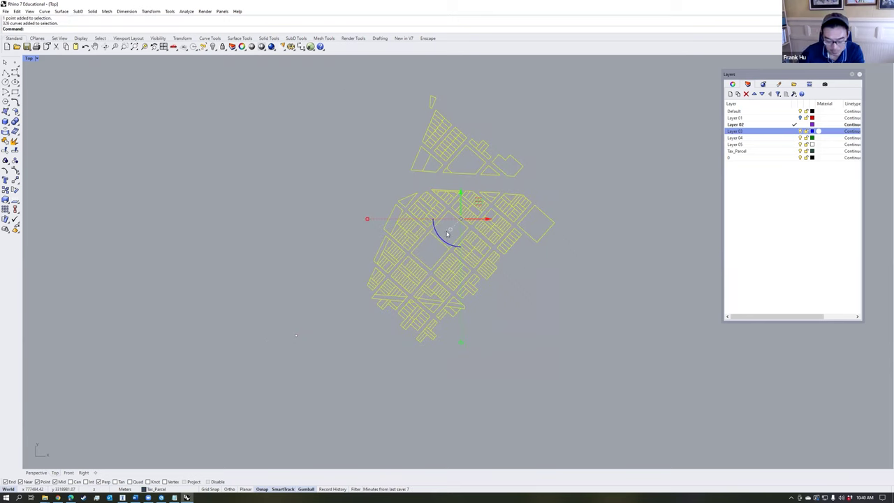
key(Return)
click(295, 336)
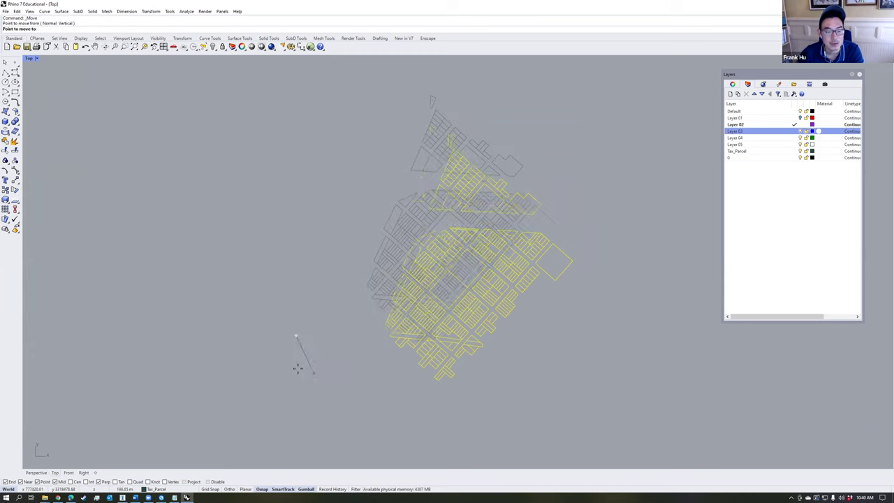
text(0,0)
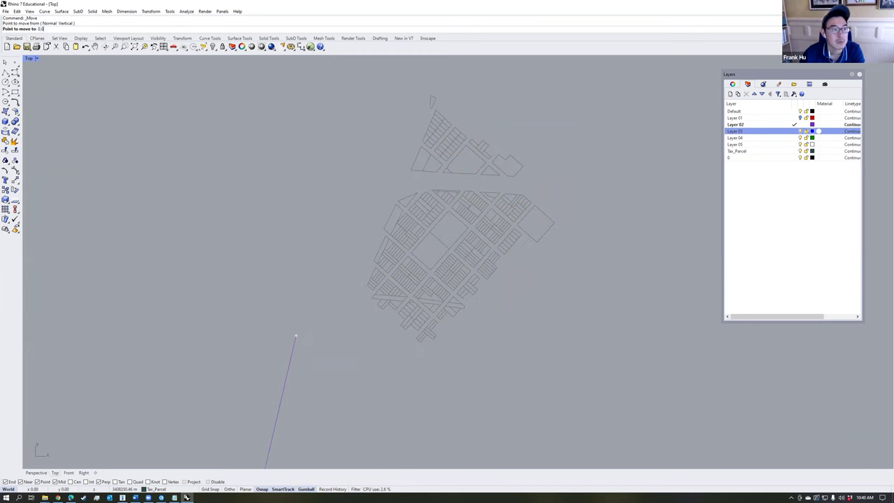
key(Return)
text(zs)
key(Return)
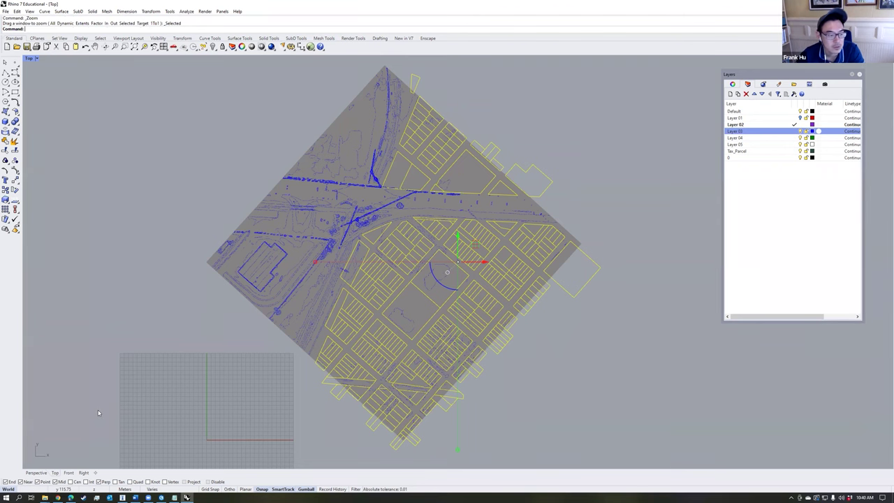
- Examine in the Perspective view how the parcel curves line up with the ground mesh and contours
click(36, 473)
right_drag(482, 294, 363, 373)
scroll(565, 292, up, 2)
scroll(565, 292, up, 2)
click(566, 303)
scroll(541, 295, down, 5)
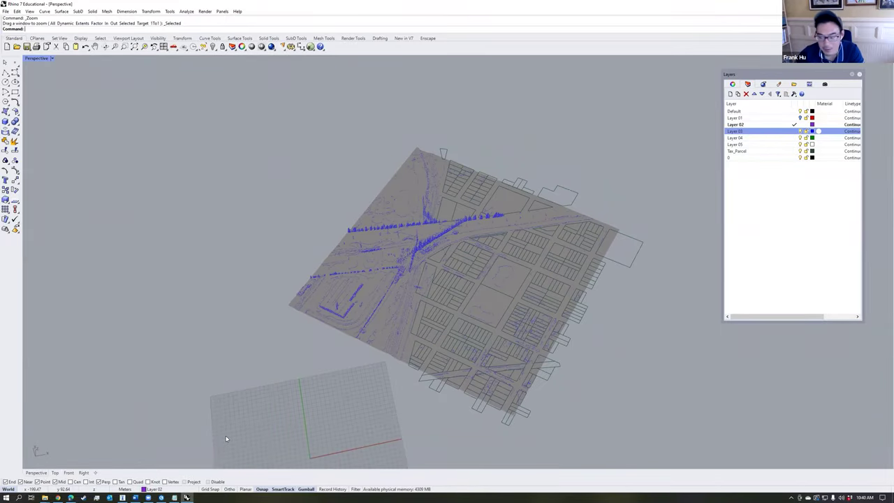